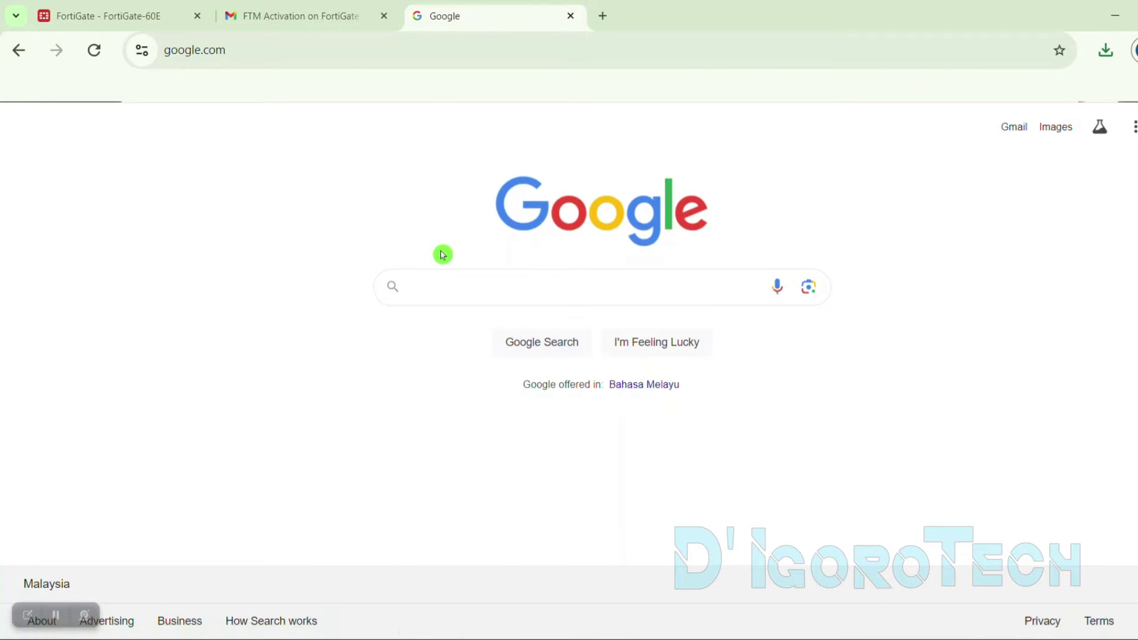
Search Google for 'forticlient download'
type("oad")
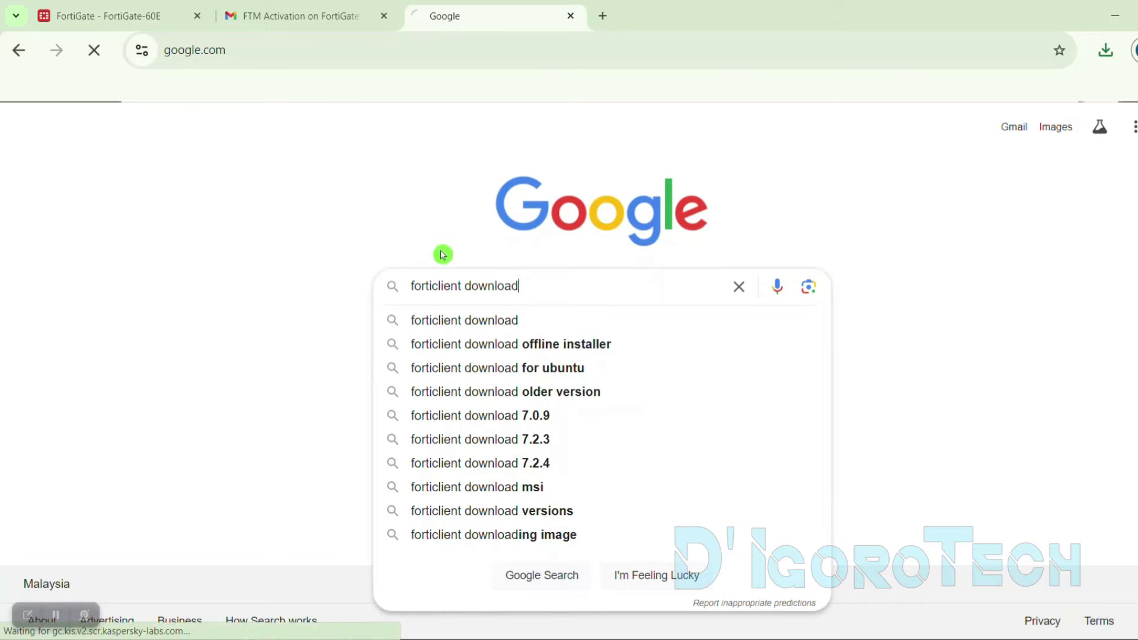
key("Return")
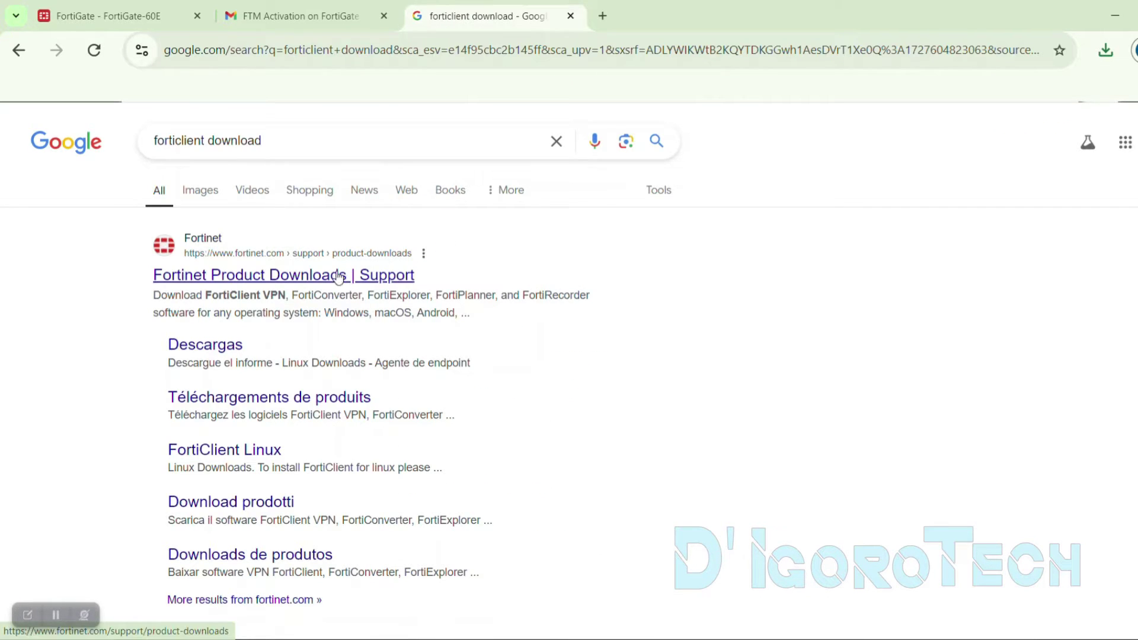
On Fortinet's Product Downloads page, download the FortiClient VPN installer for Windows
left_click(231, 286)
scroll(375, 297, "down", 12)
scroll(377, 297, "down", 15)
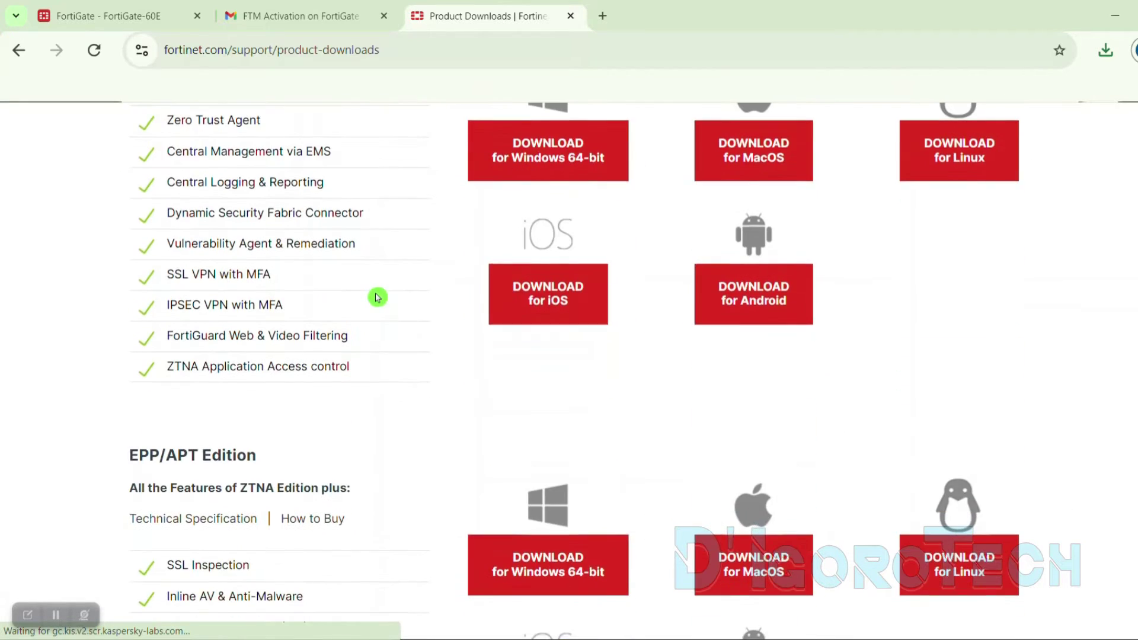
scroll(376, 297, "down", 3)
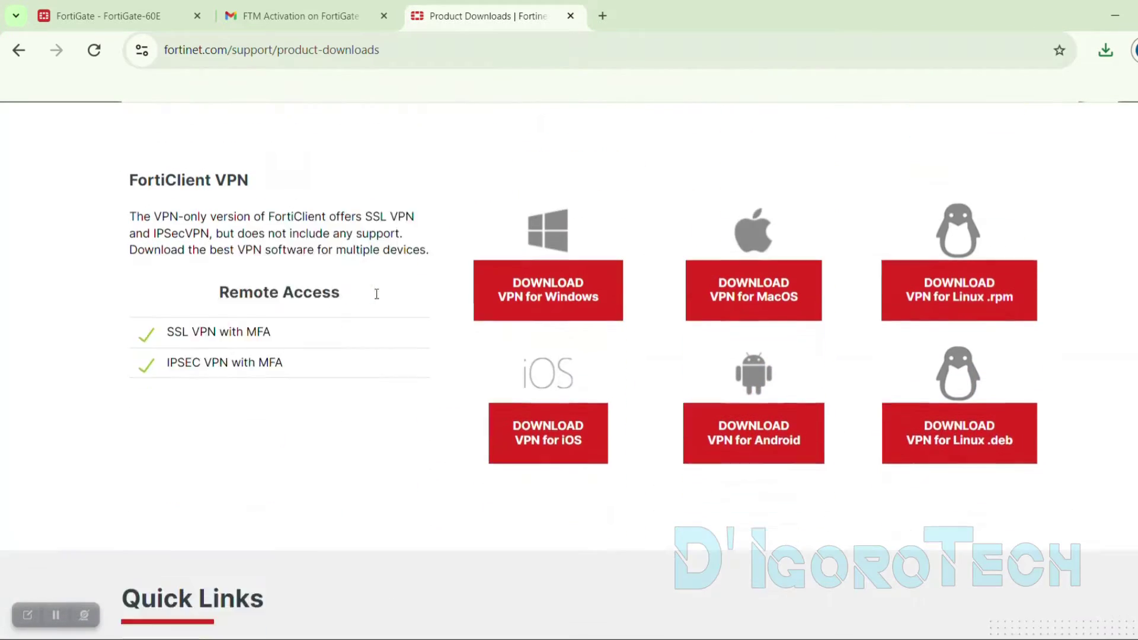
left_click_drag(130, 134, 261, 145)
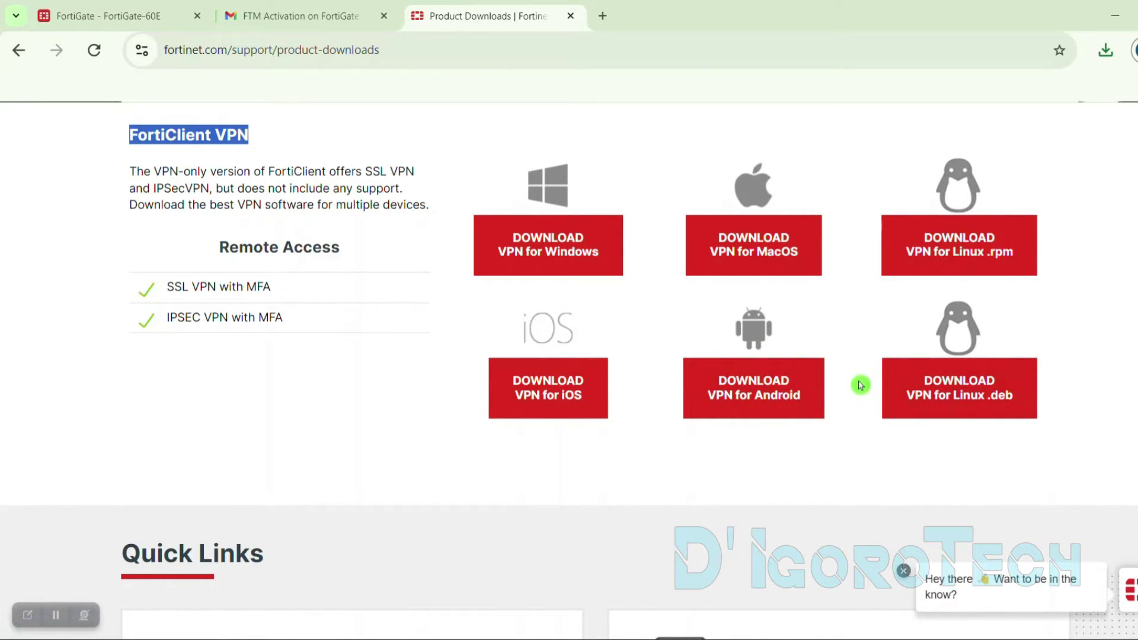
left_click(566, 263)
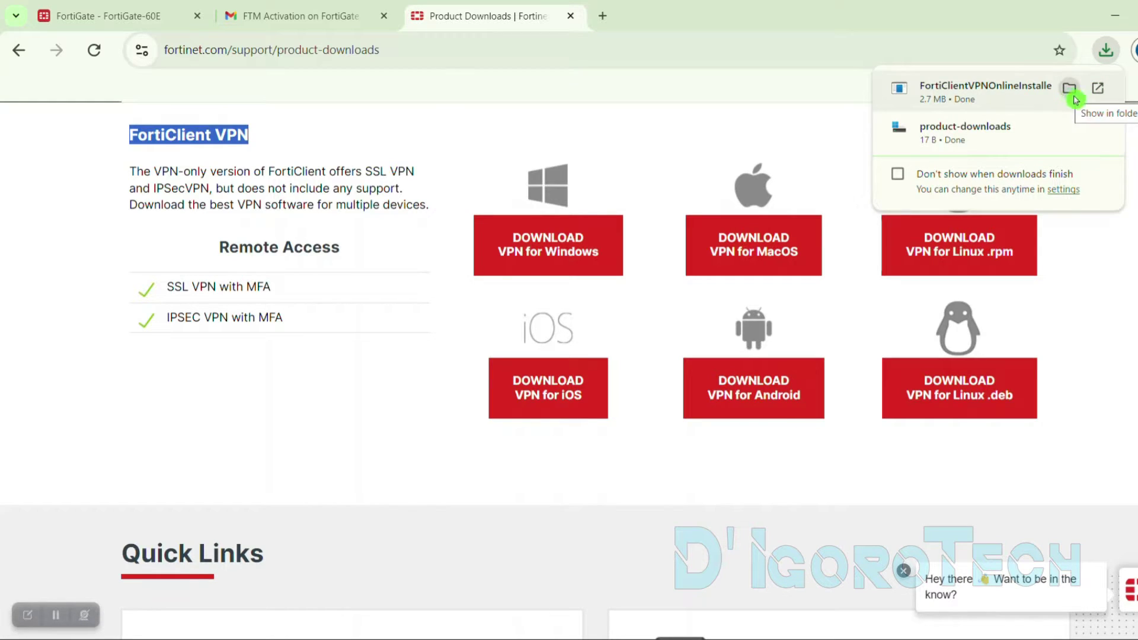
Show the downloaded installer in its folder and run the FortiClient VPN online installer
left_click(1073, 90)
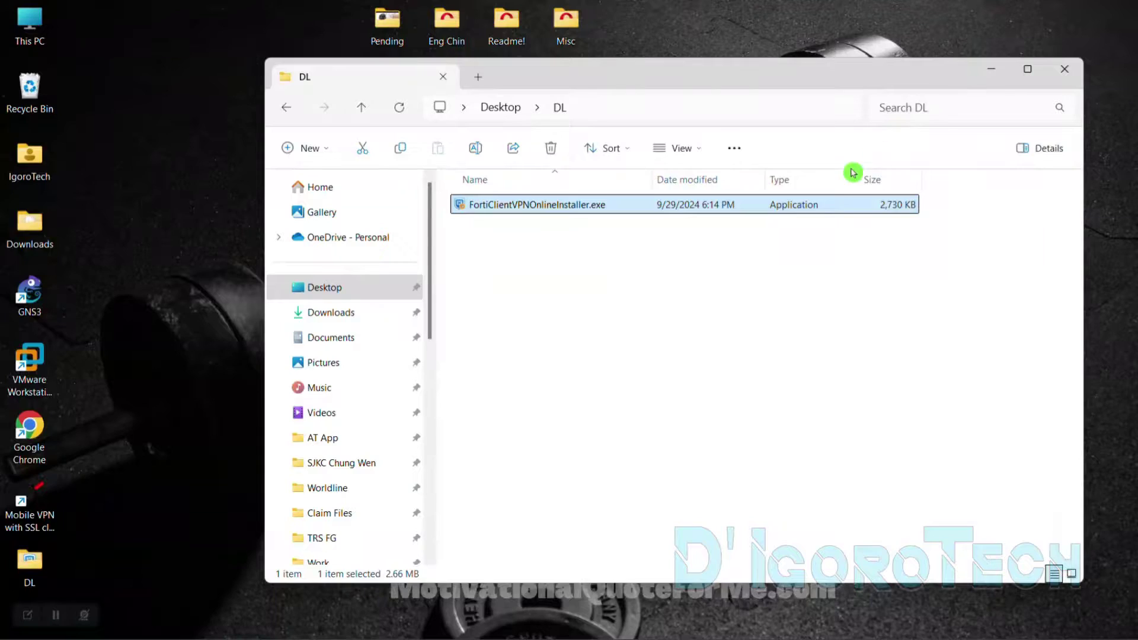
double_click(553, 209)
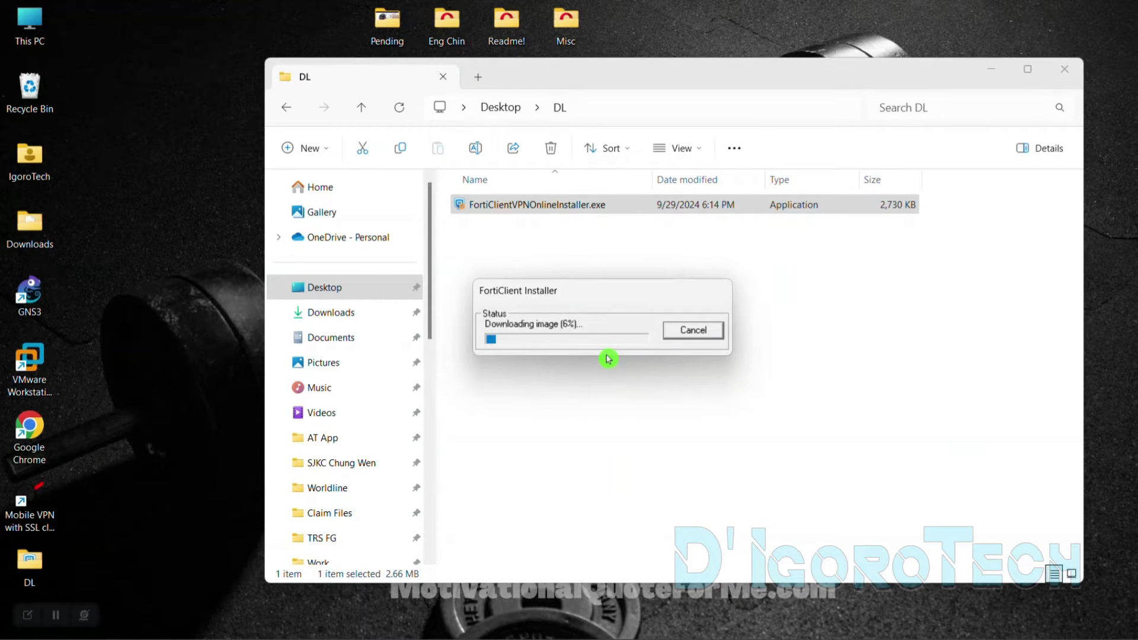
left_click(988, 78)
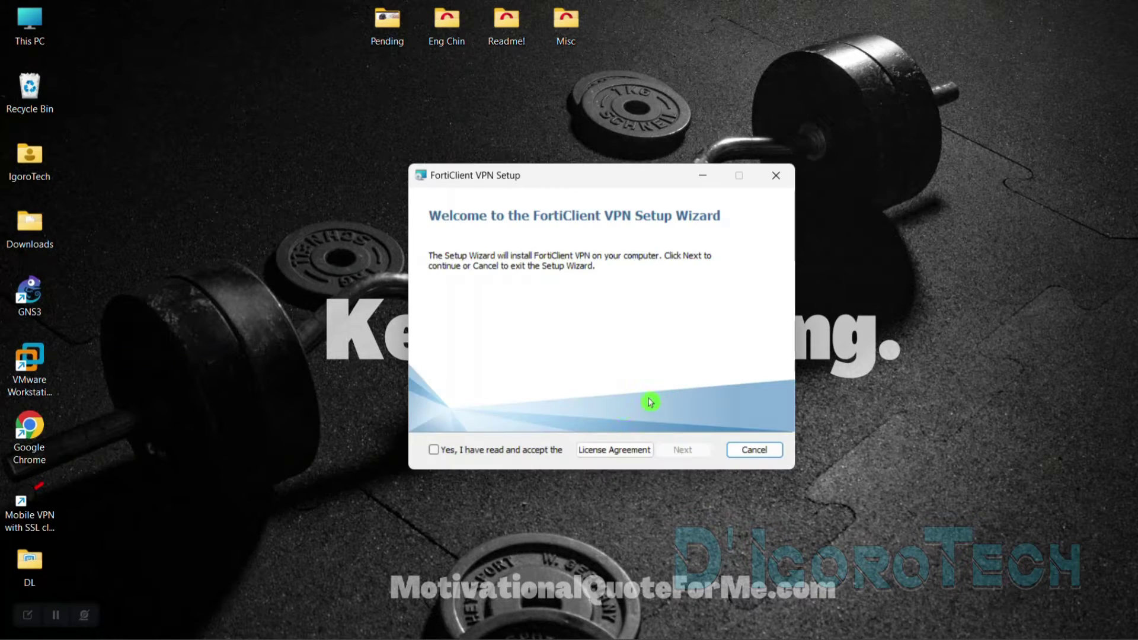
Accept the licence agreement and install FortiClient VPN through to Finish
left_click(502, 451)
left_click(677, 452)
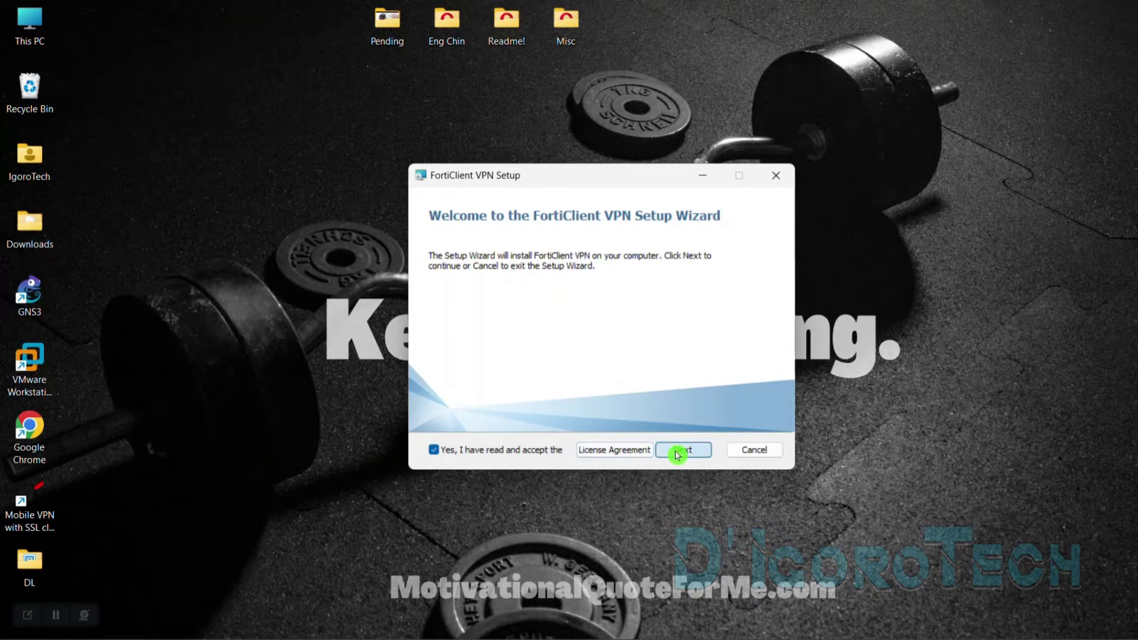
left_click(672, 452)
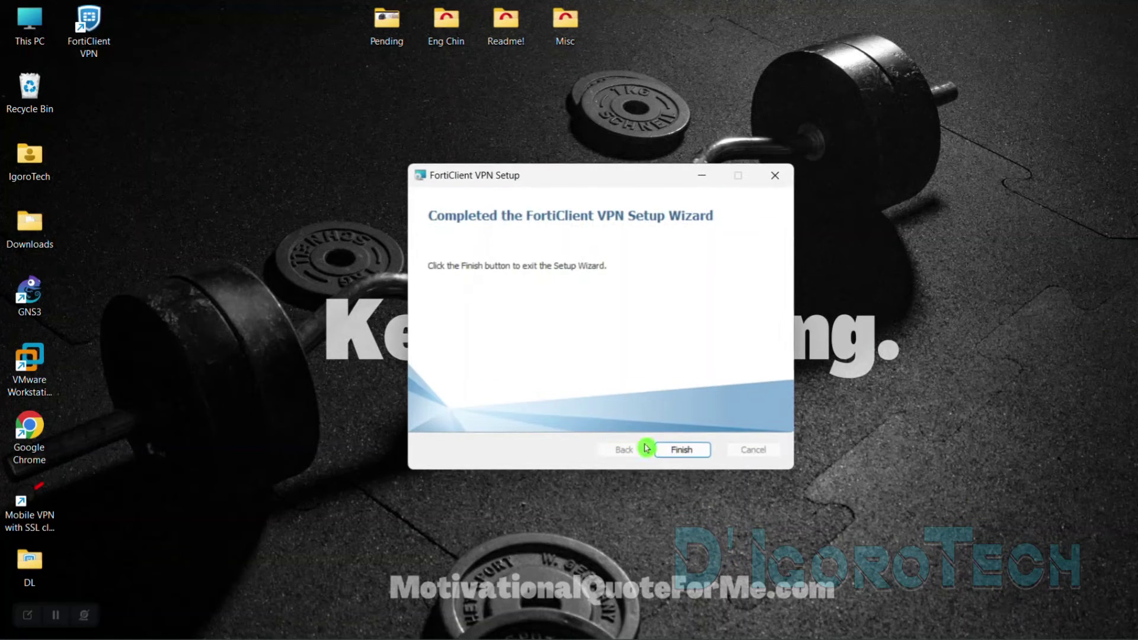
left_click(686, 451)
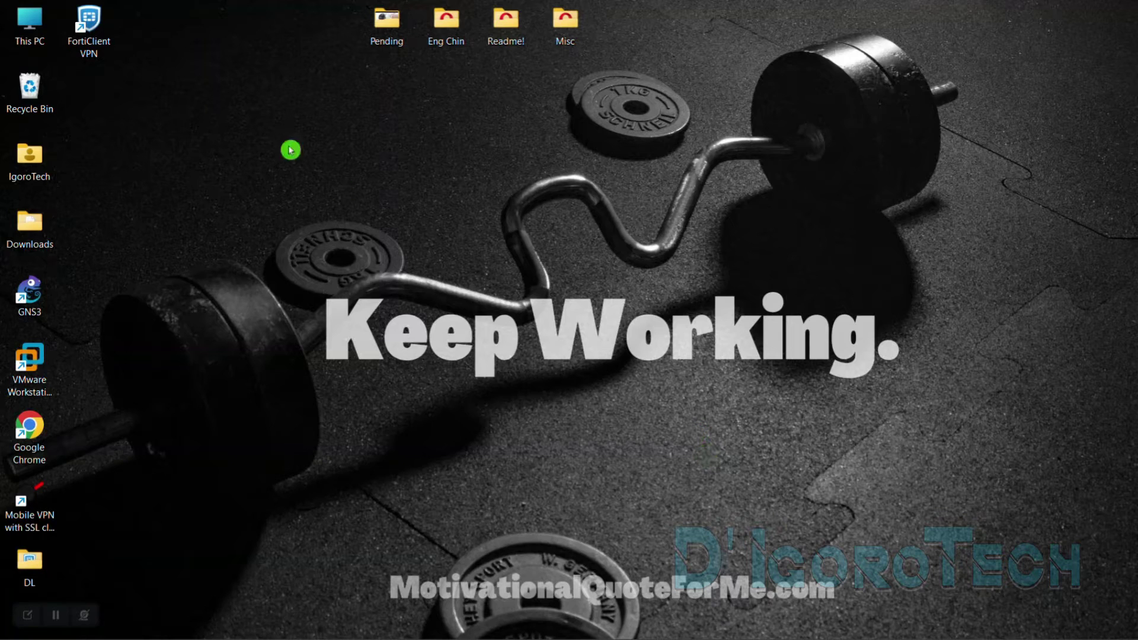
Launch FortiClient VPN and accept the free-version no-support terms
double_click(101, 44)
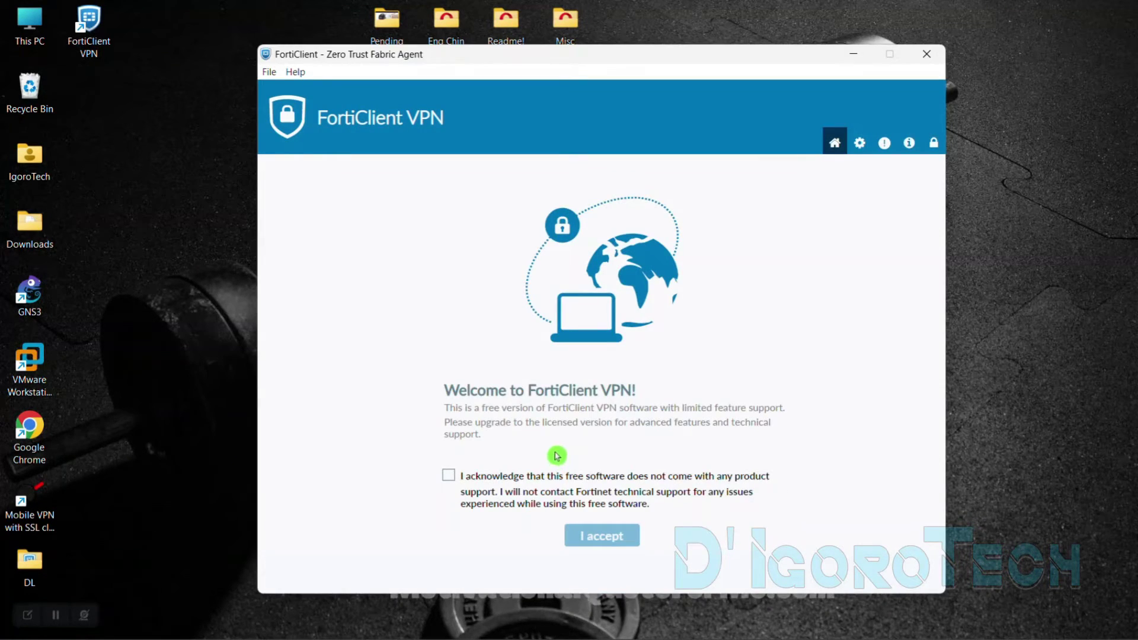
left_click(449, 476)
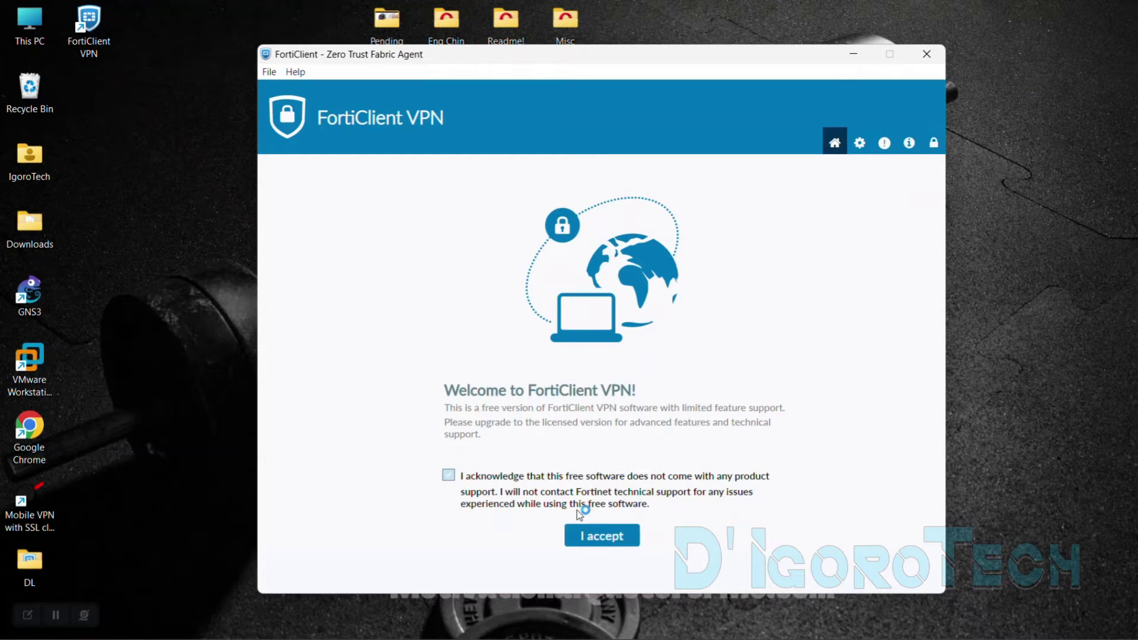
left_click(592, 536)
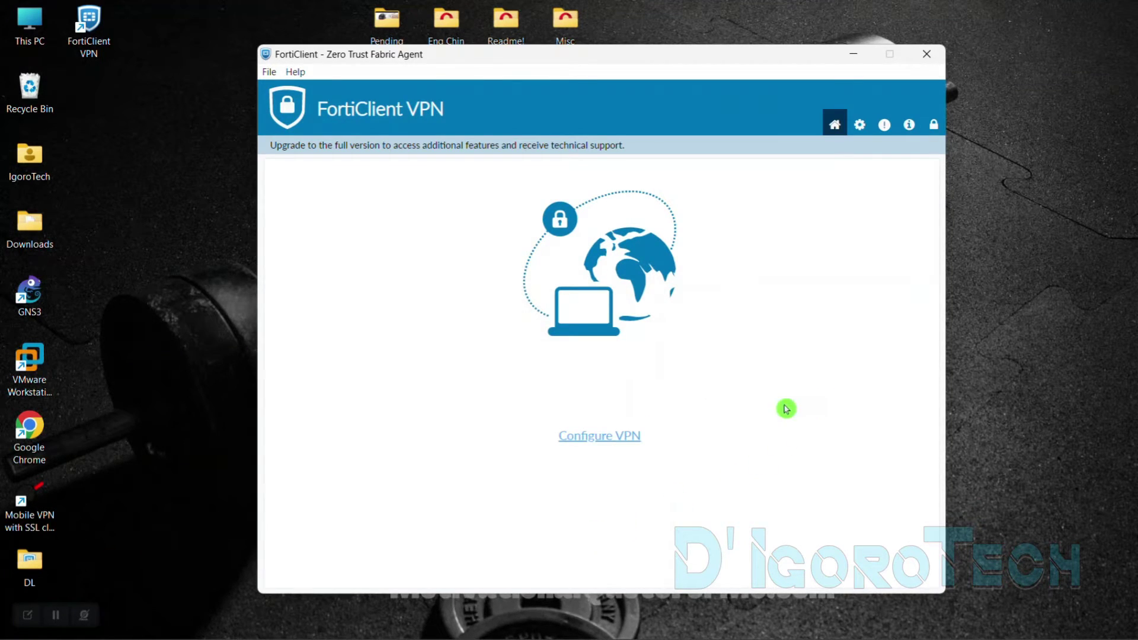
Start a new SSL-VPN connection and begin entering its connection name
left_click(606, 442)
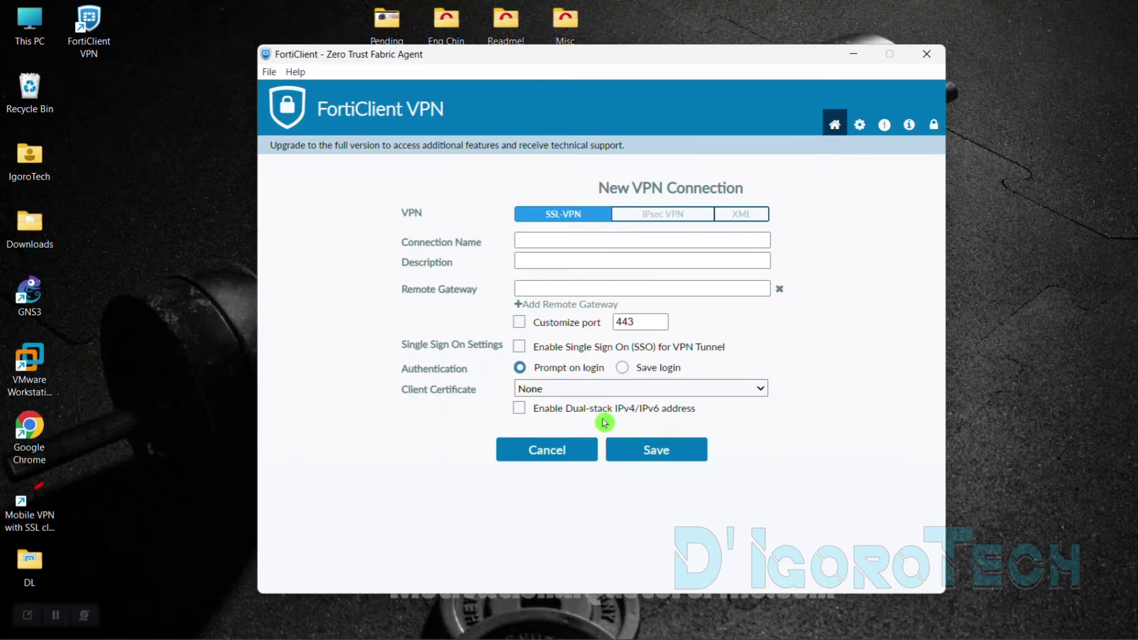
left_click(673, 223)
left_click(572, 215)
left_click(543, 239)
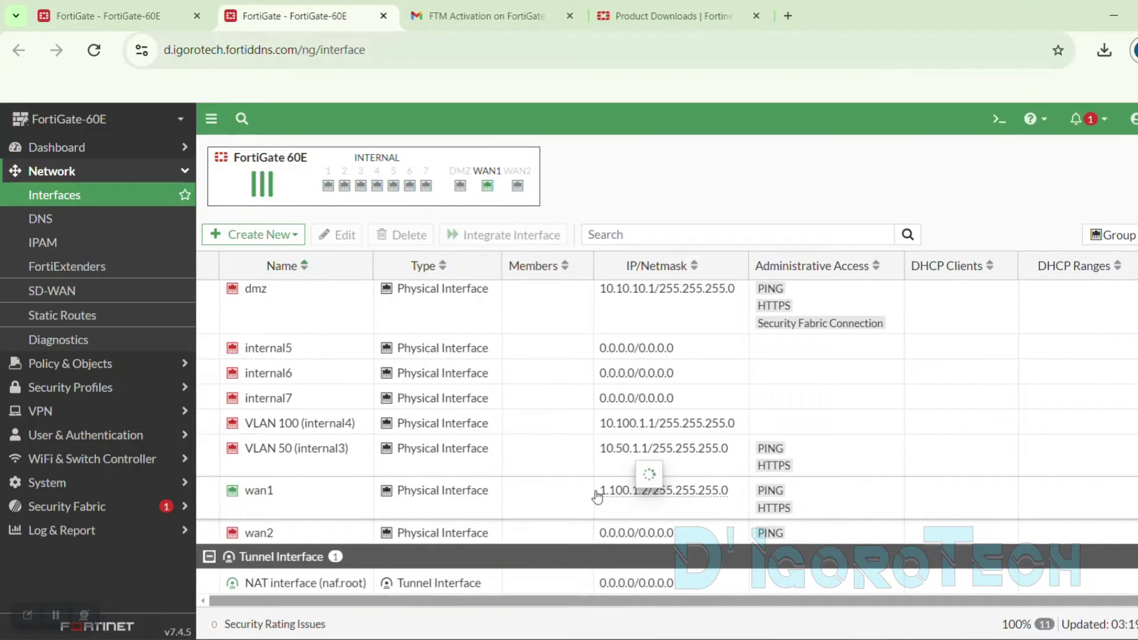
Copy the wan1 address 1.100.1.2 into the connection's Remote Gateway field
left_click_drag(597, 493, 649, 493)
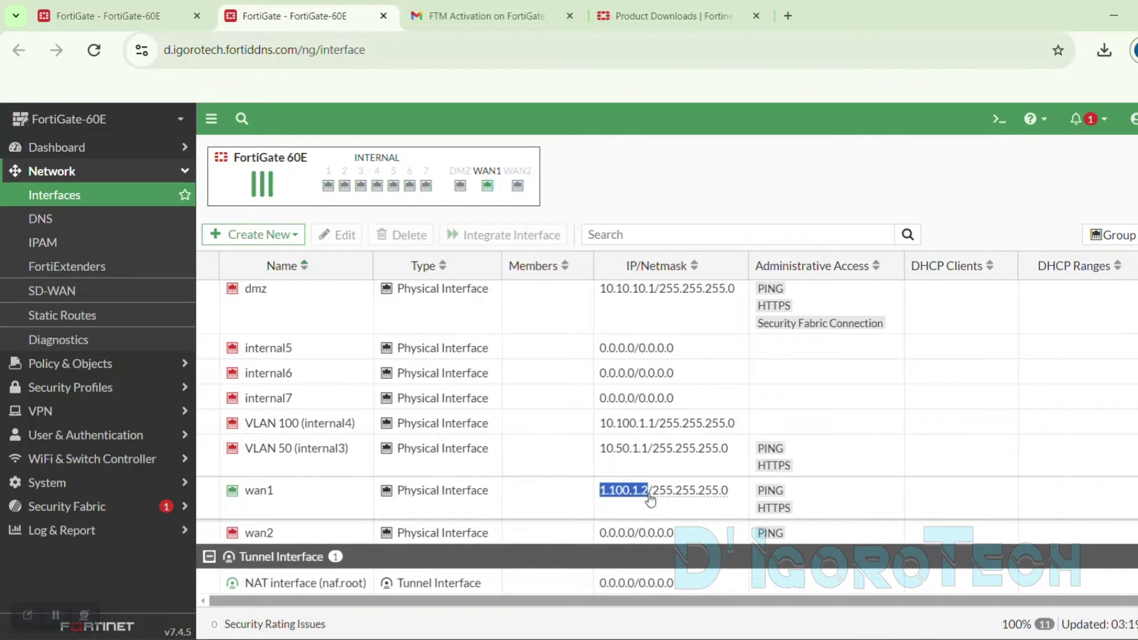
key("ctrl+c")
left_click(670, 551)
key("ctrl+v")
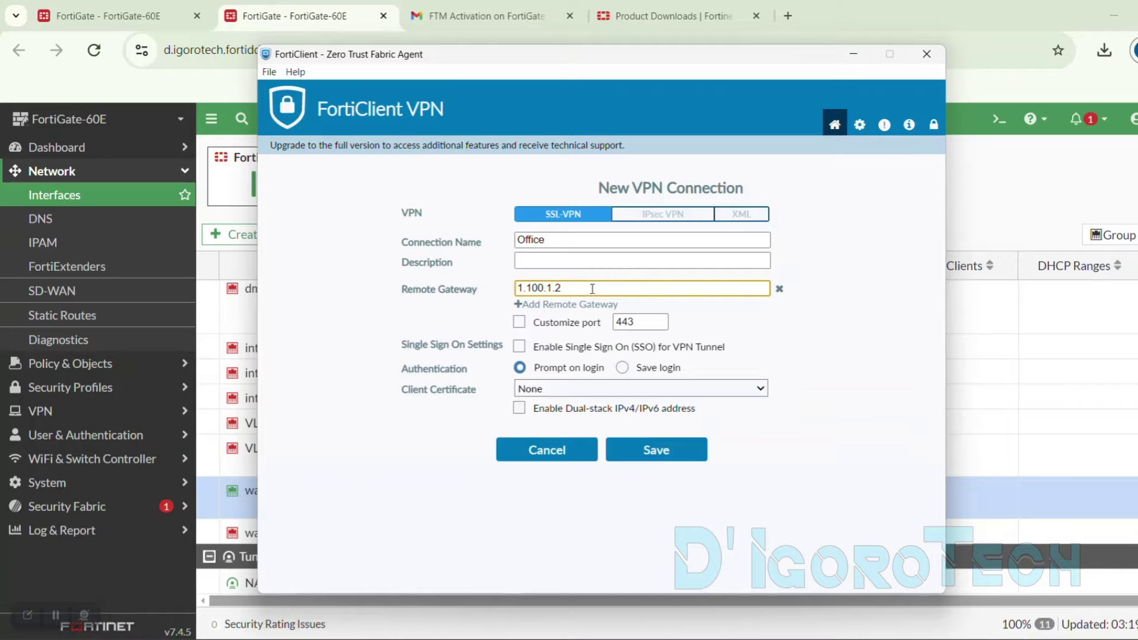
In FortiGate DNS settings, select the Dynamic DNS domain d.igorotech.fortiddns.com
left_click(41, 219)
scroll(373, 489, "down", 2)
left_click_drag(361, 497, 225, 497)
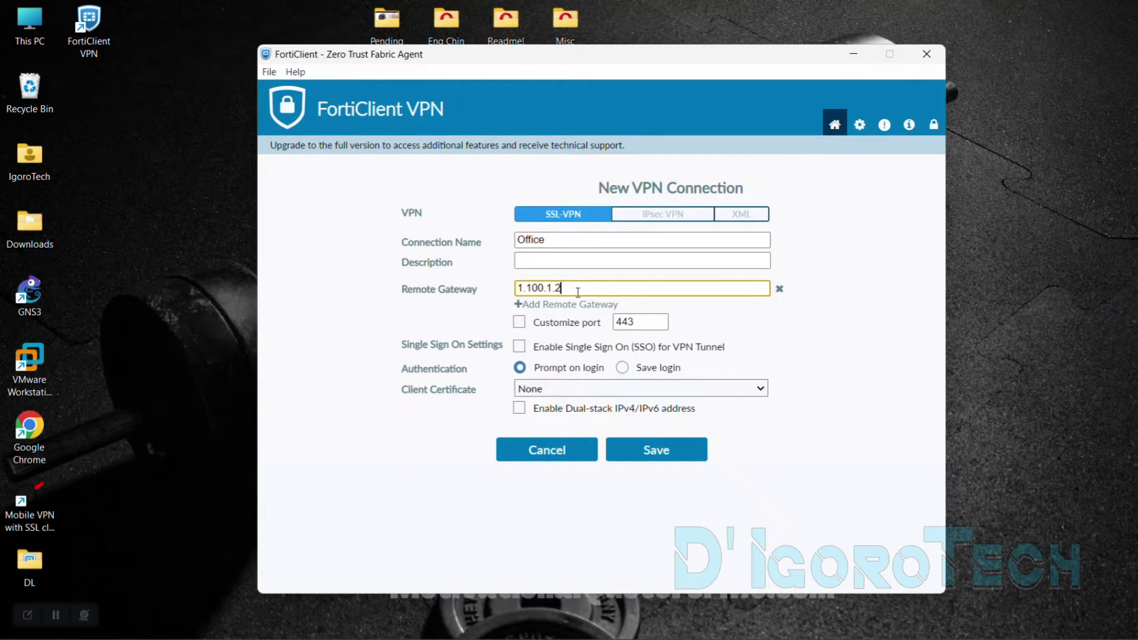
Set Remote Gateway to d.igorotech.fortiddns.com with custom port 10443
key("ctrl+a")
key("ctrl+v")
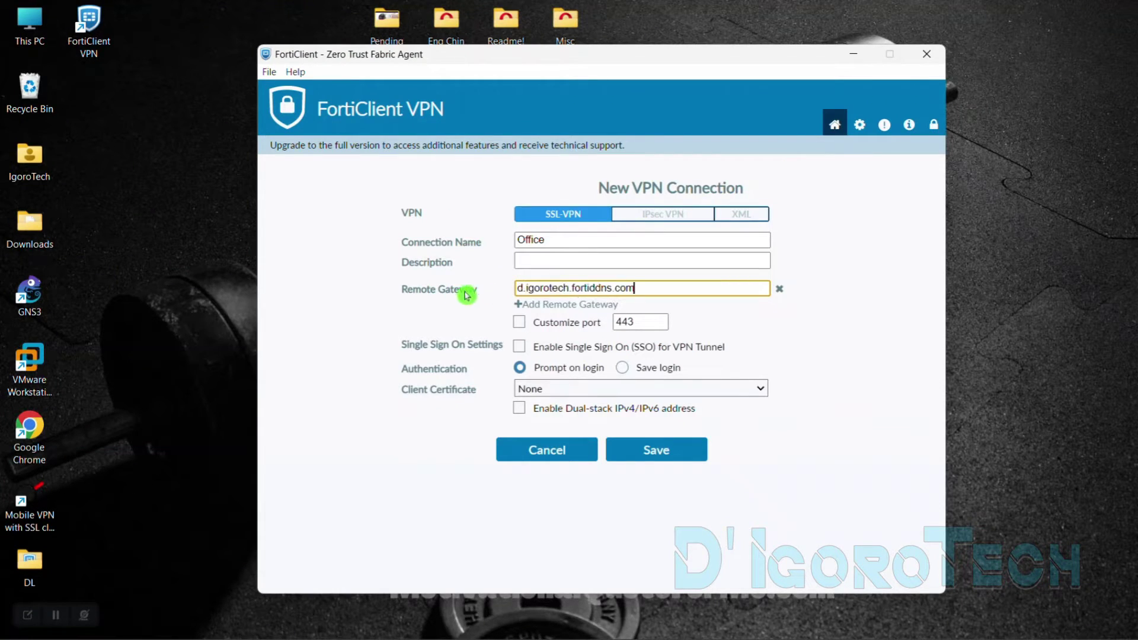
left_click(519, 322)
left_click(618, 322)
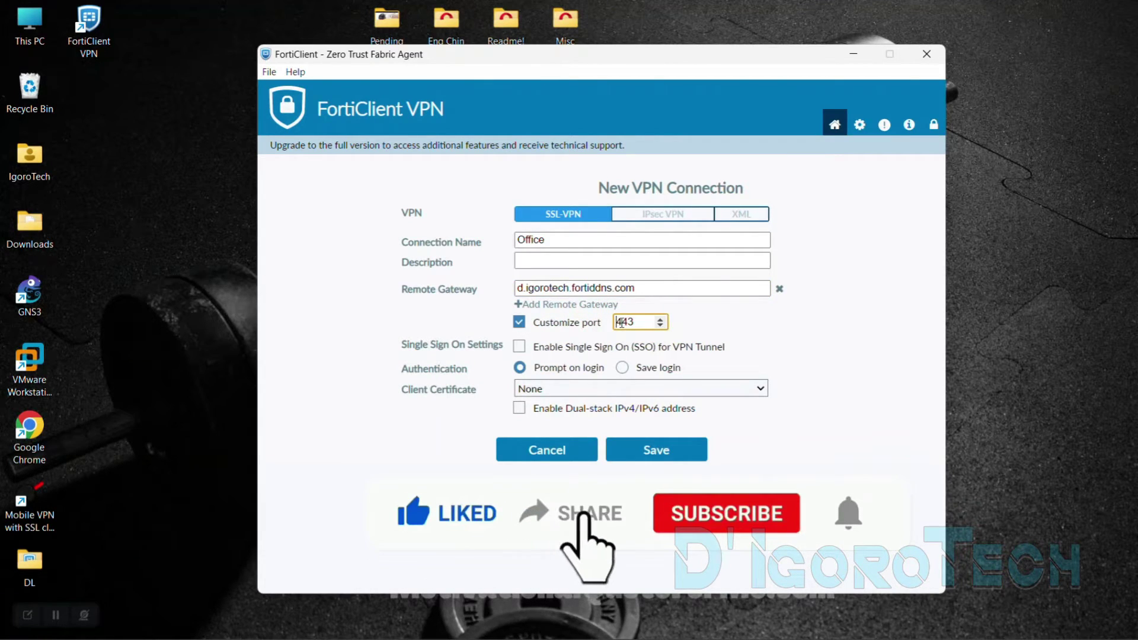
type("10")
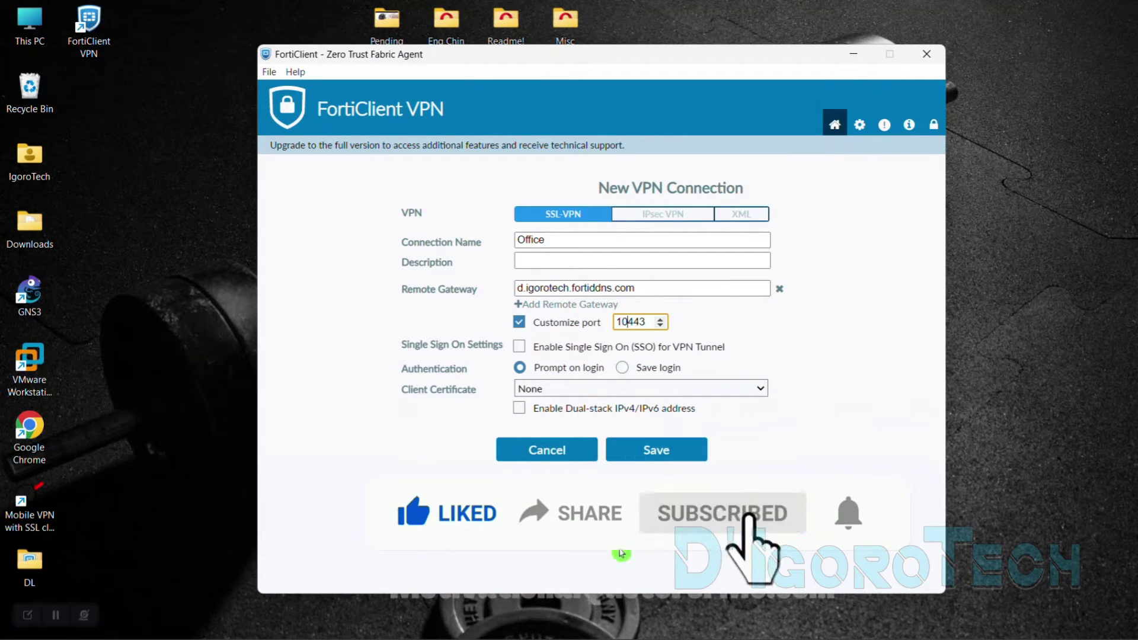
Enable Save login, enter the username, save the connection and start entering the password
left_click(643, 373)
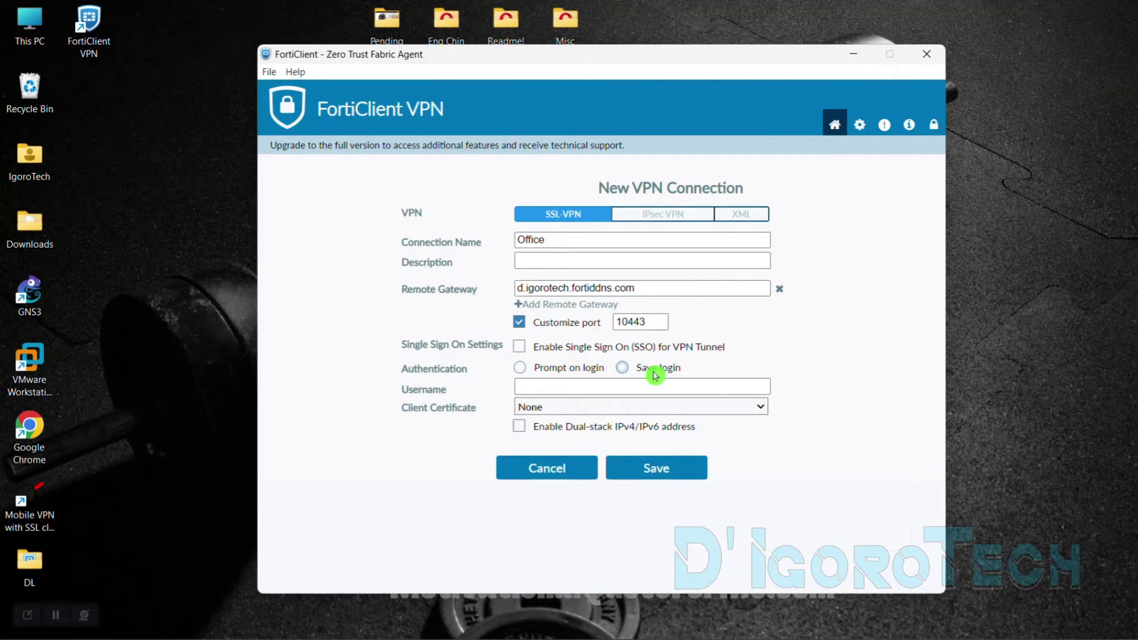
left_click(623, 393)
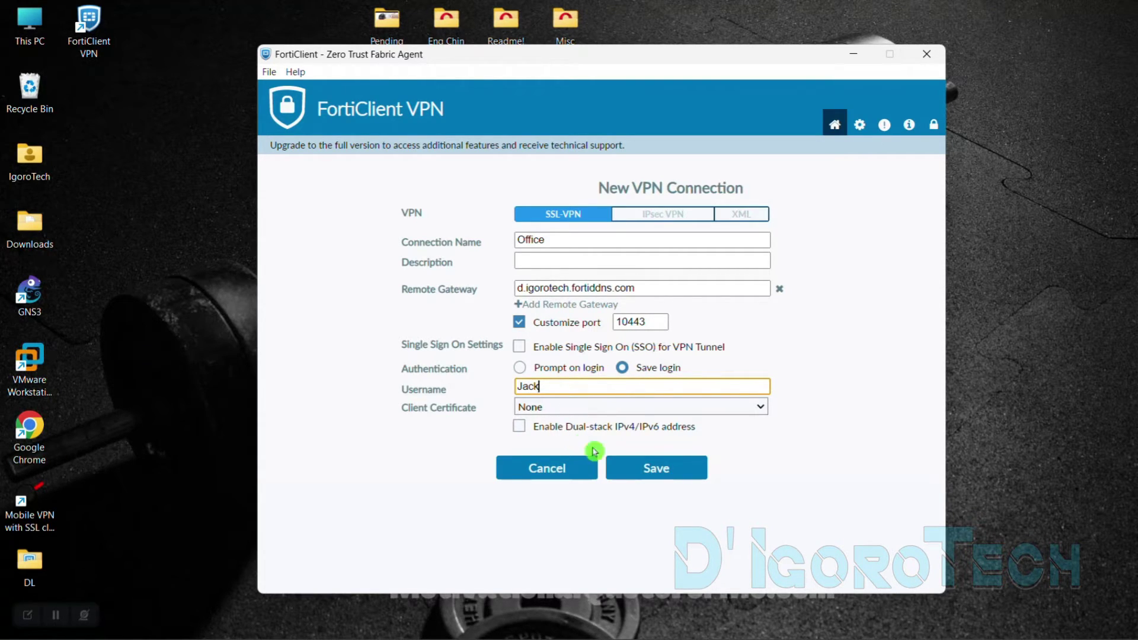
left_click(643, 470)
left_click(579, 407)
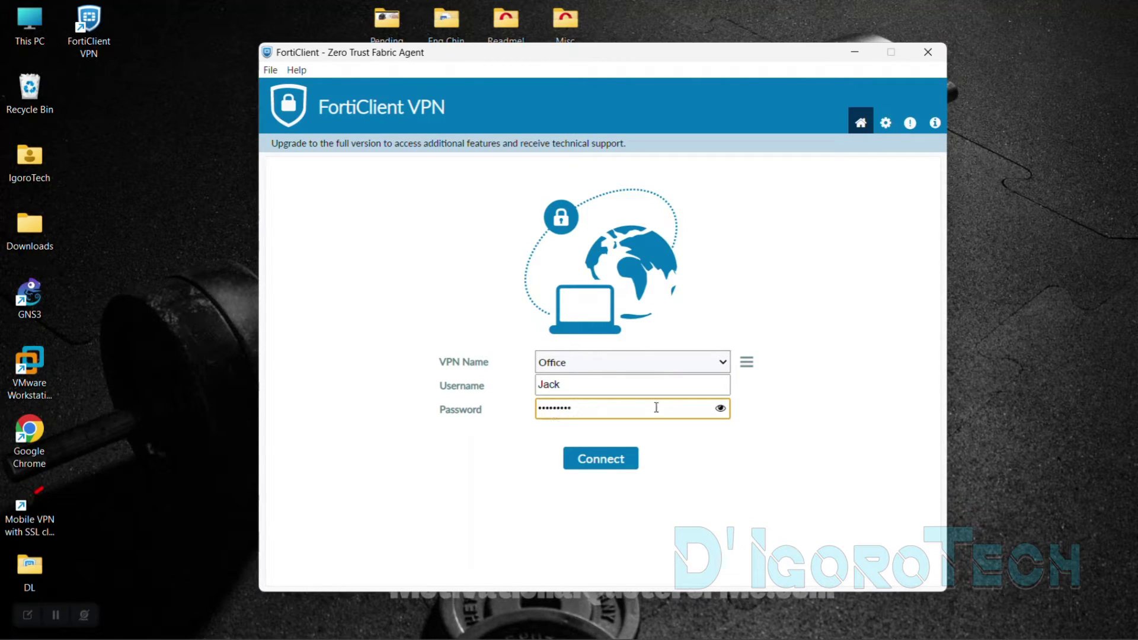
Connect to Office, accept the unverified certificate, and reopen the window from the tray
left_click(720, 410)
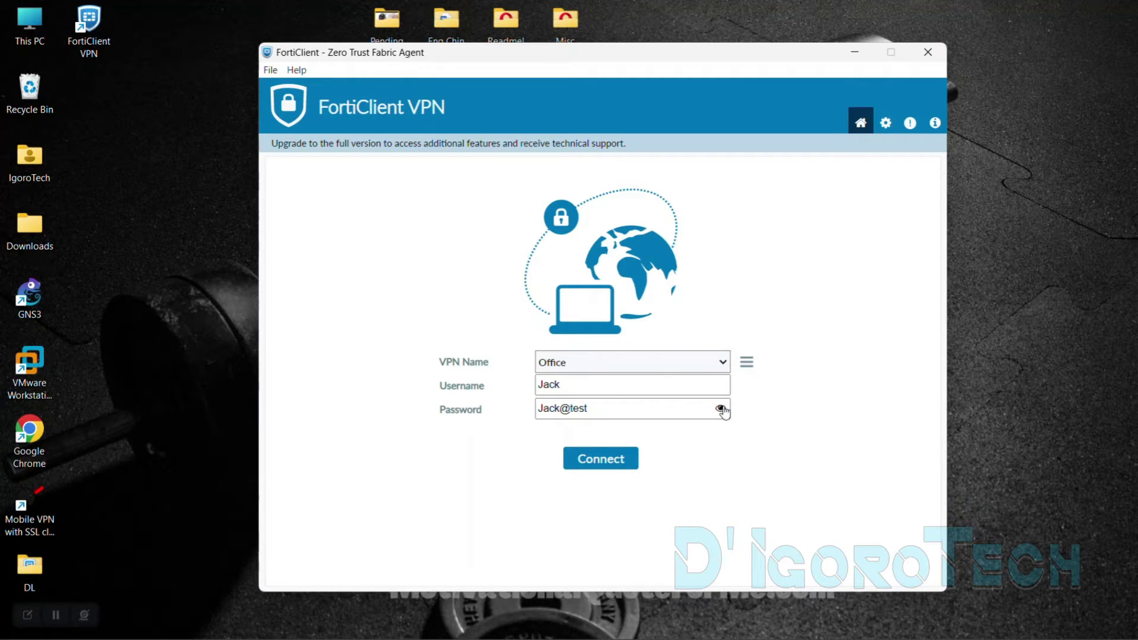
left_click(721, 410)
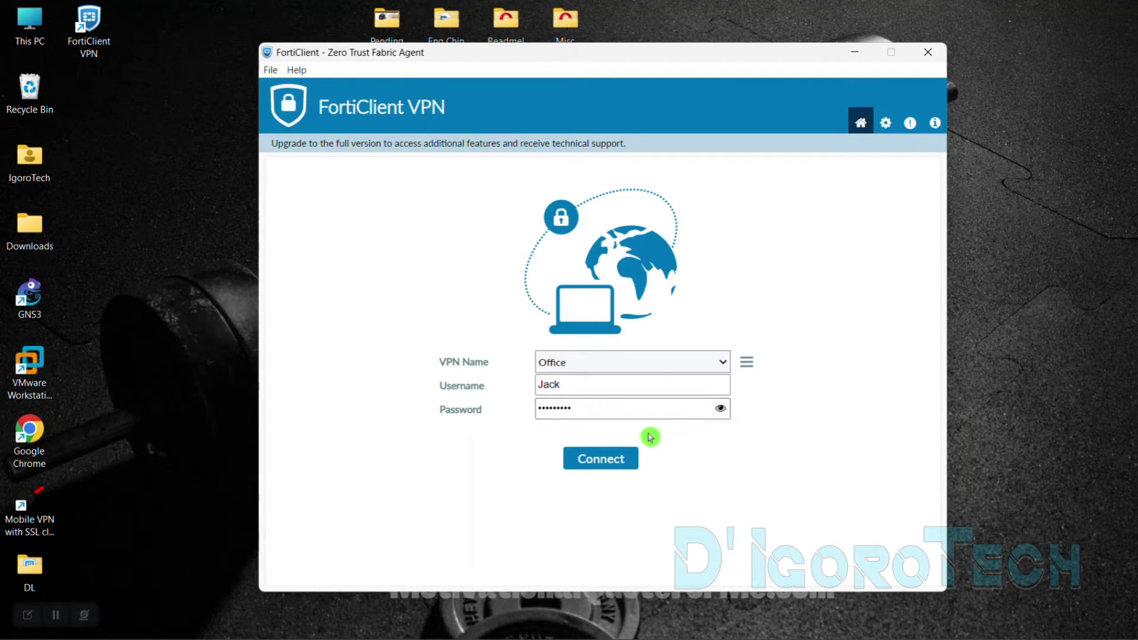
left_click(620, 459)
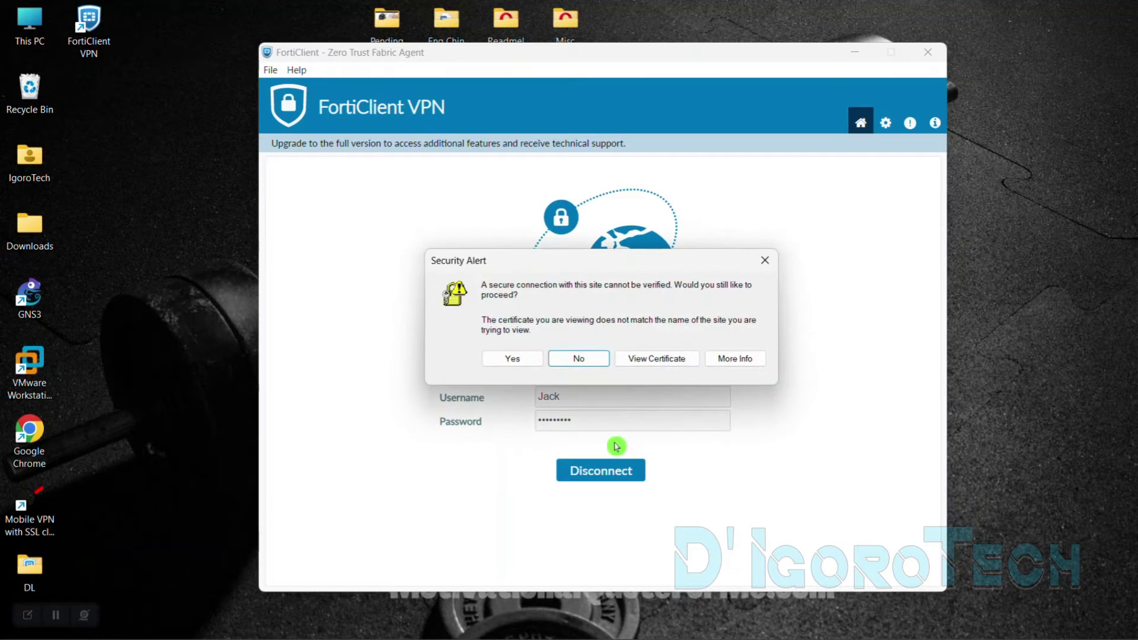
left_click(511, 362)
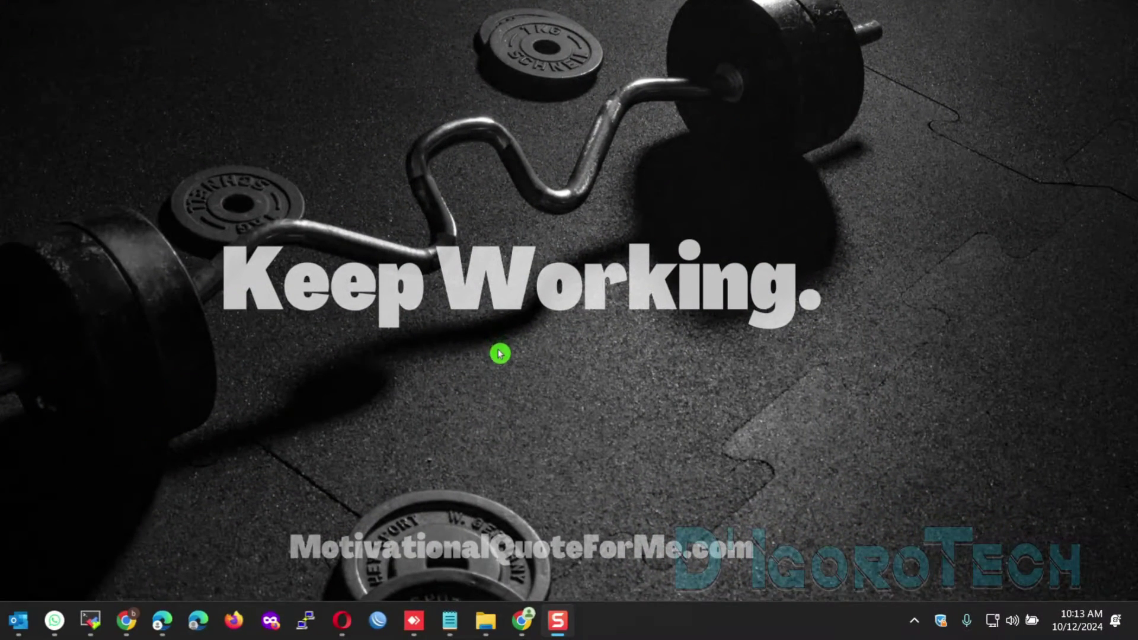
mouse_move(938, 625)
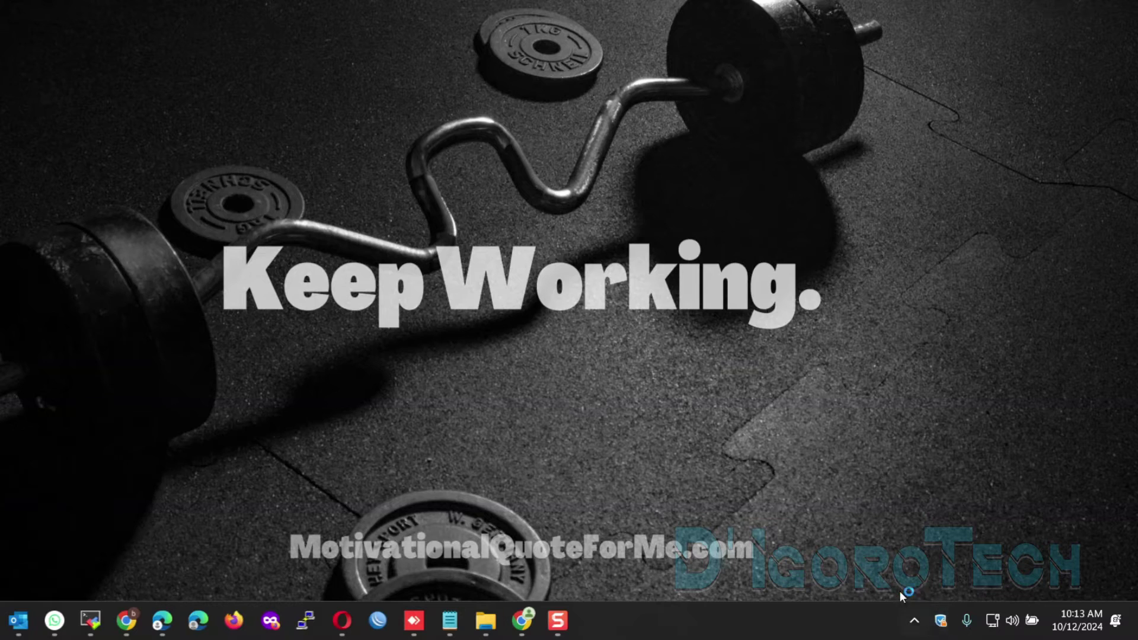
double_click(939, 624)
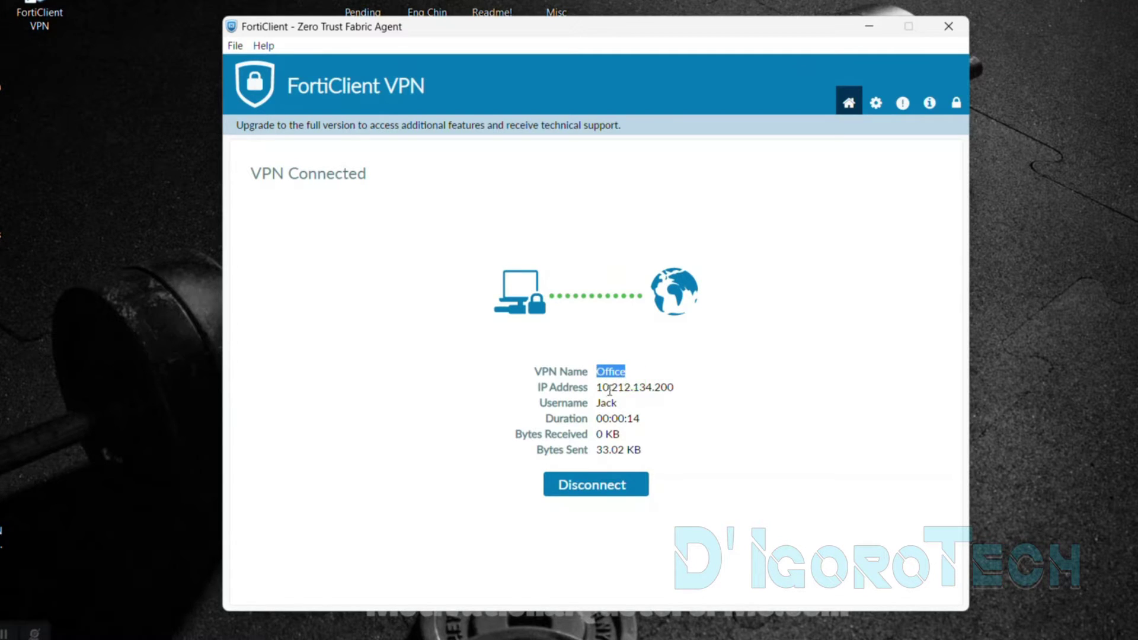
Review the assigned IP, username and bytes received, then disconnect from the Office VPN
left_click_drag(599, 389, 676, 391)
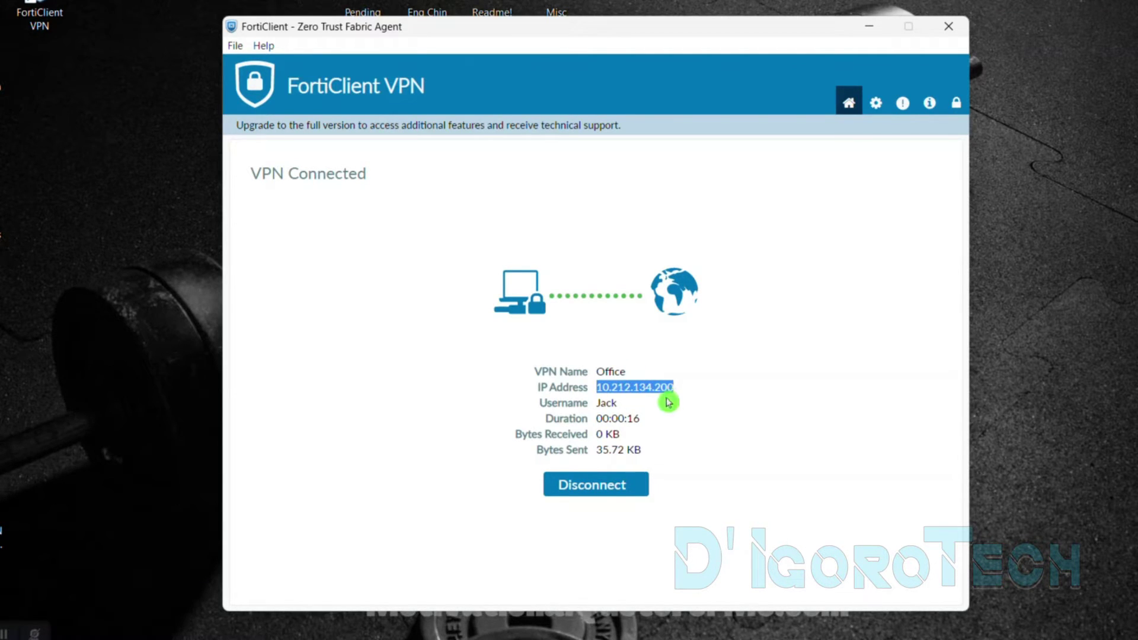
right_click(650, 398)
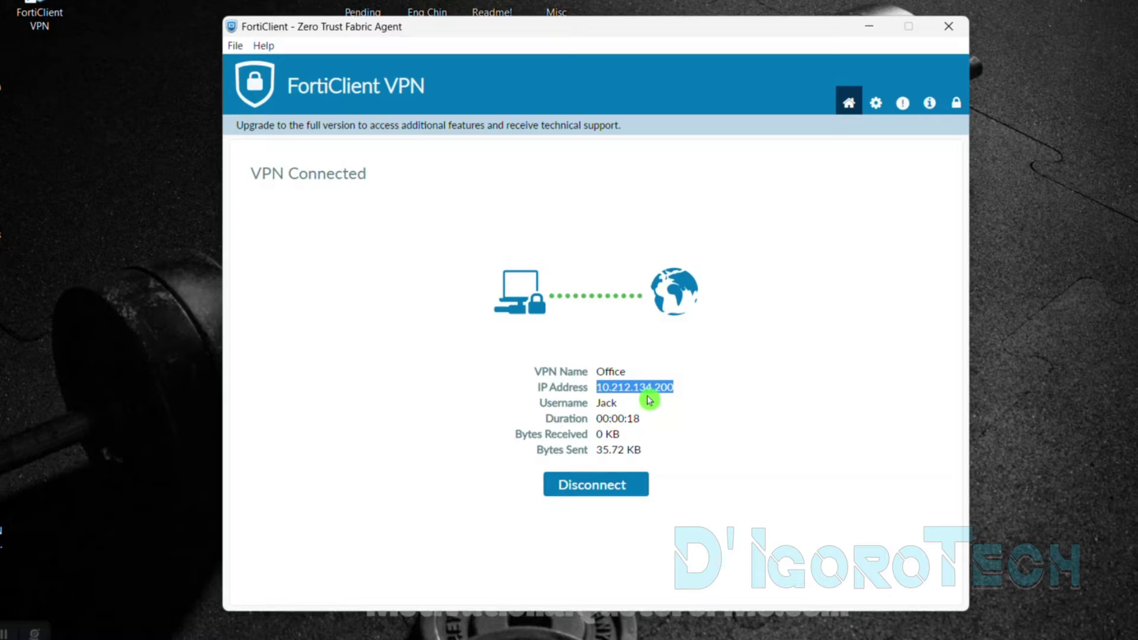
left_click_drag(597, 404, 639, 423)
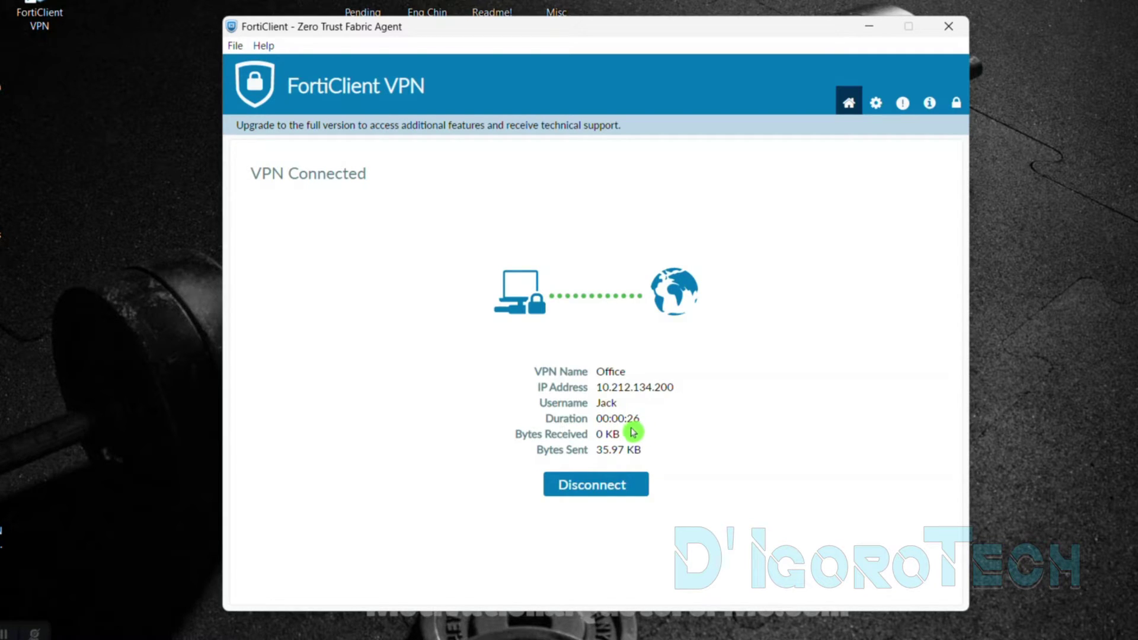
left_click_drag(595, 433, 648, 457)
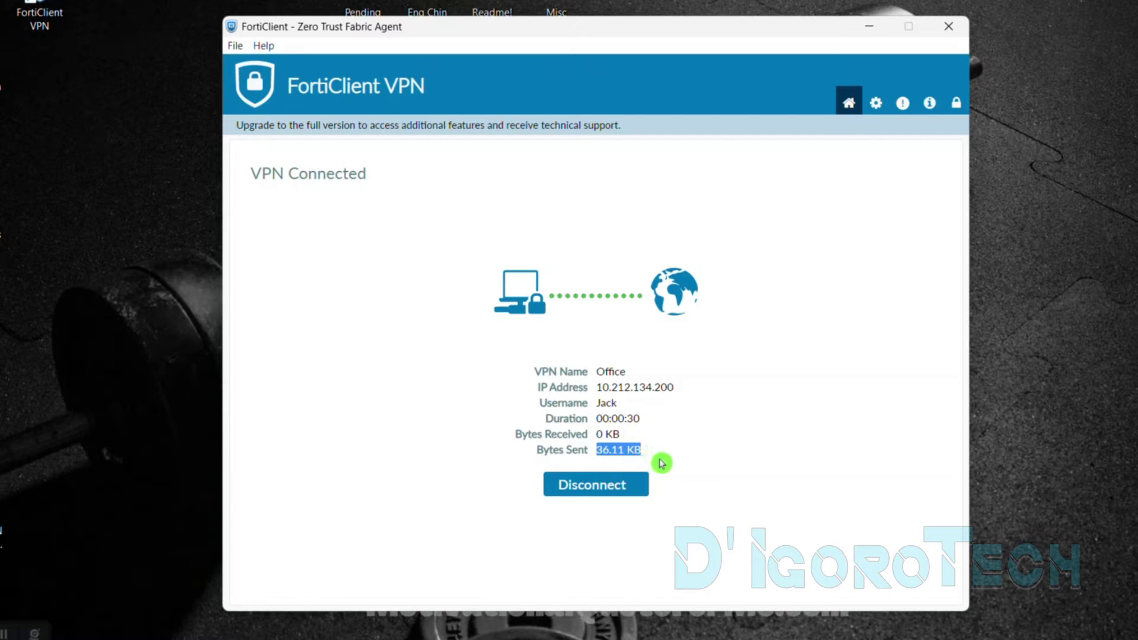
left_click(623, 487)
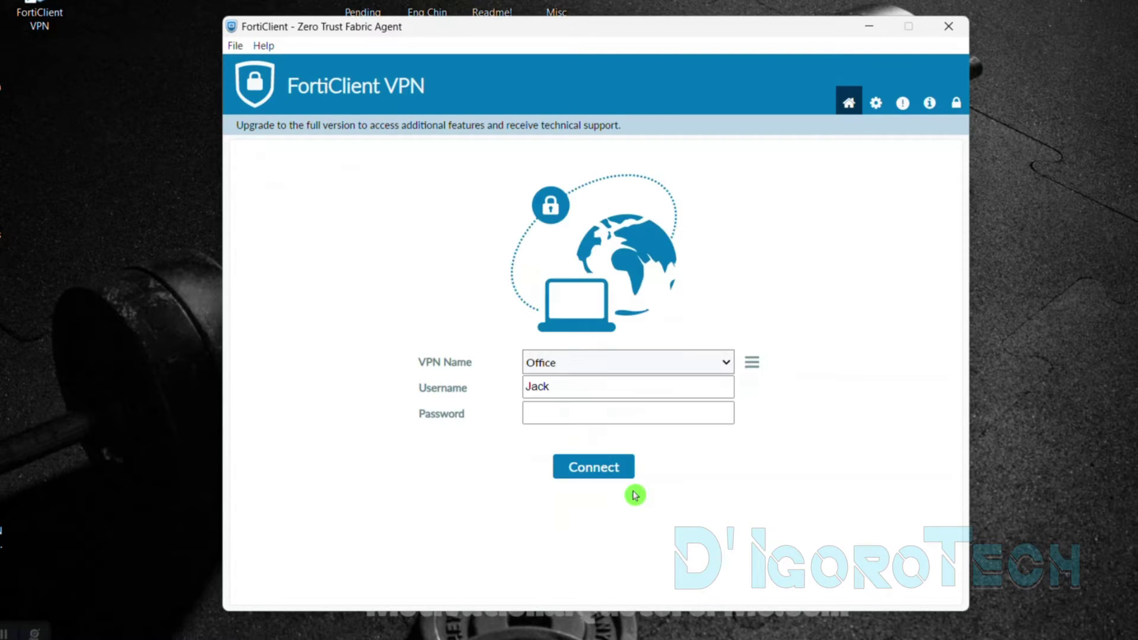
left_click(597, 436)
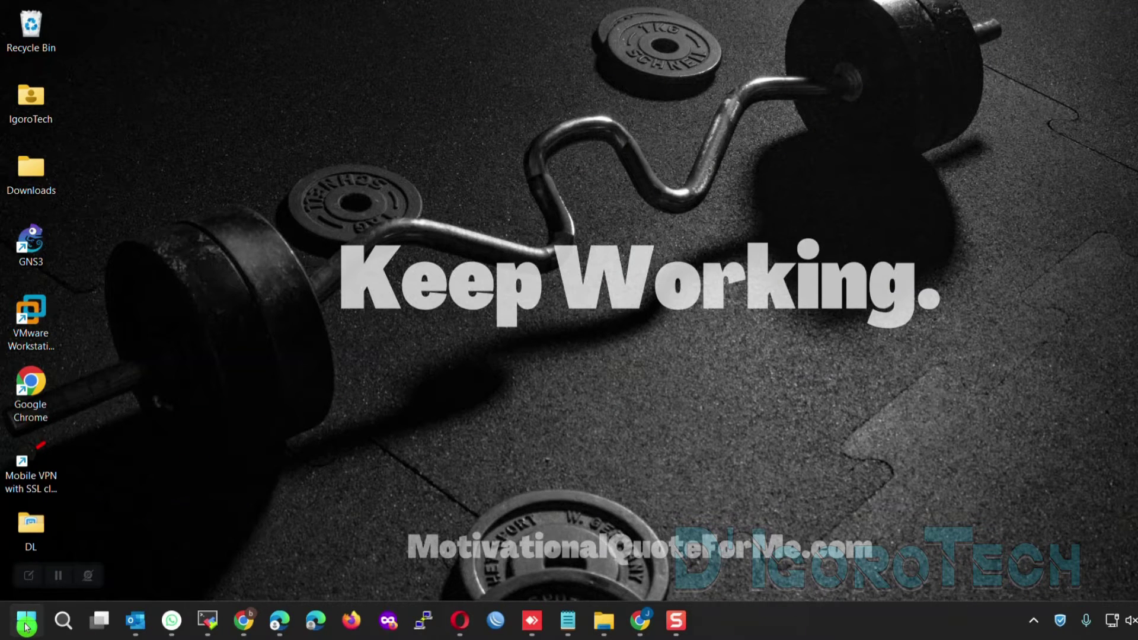
Open Installed apps from the Start quick links and search for 'forti'
right_click(27, 627)
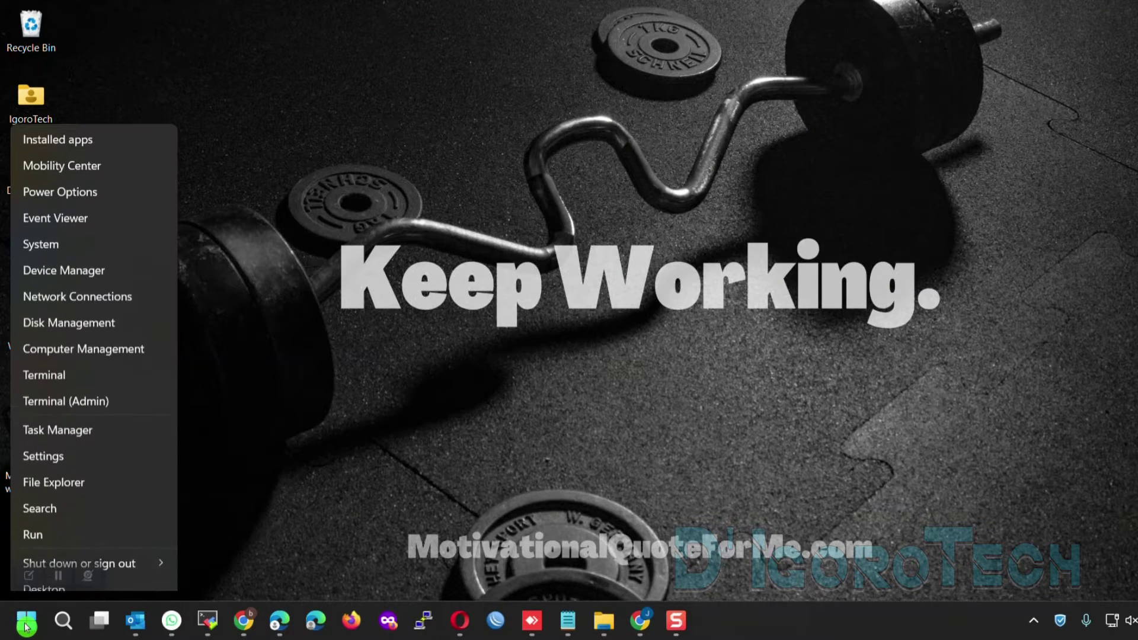
left_click(87, 134)
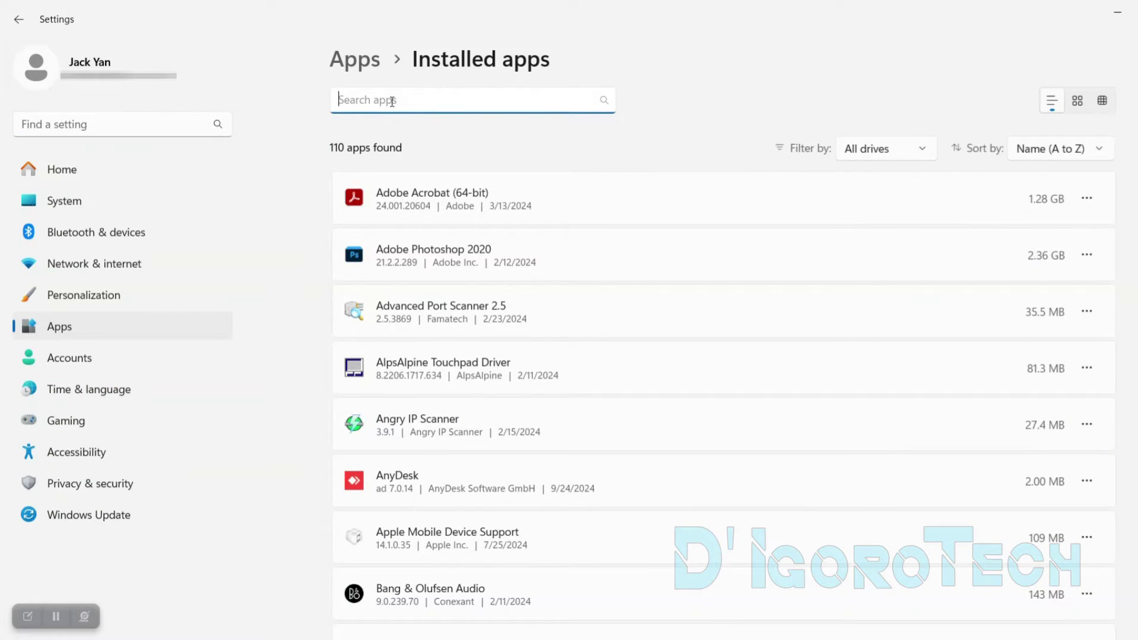
type("forti")
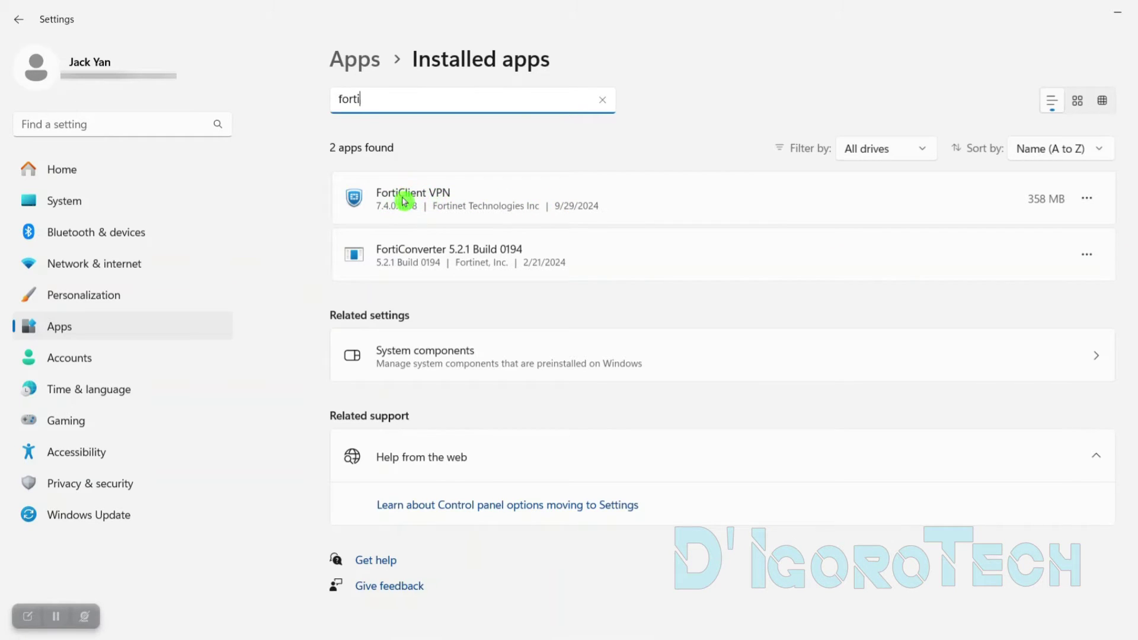
Uninstall FortiClient VPN and confirm the removal
left_click(1096, 205)
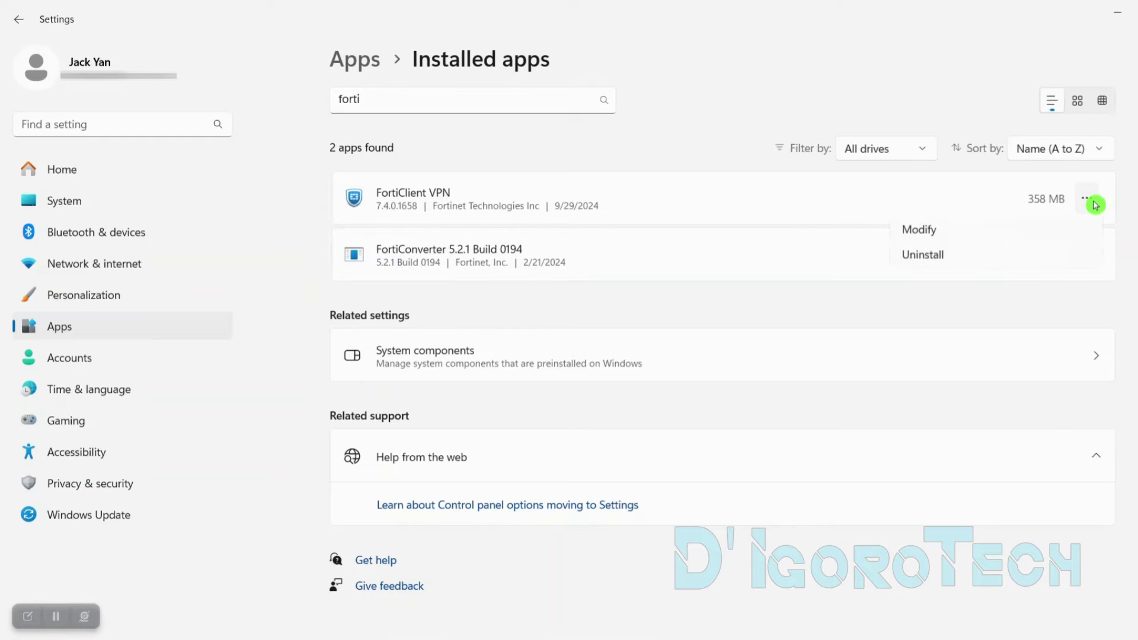
left_click(939, 259)
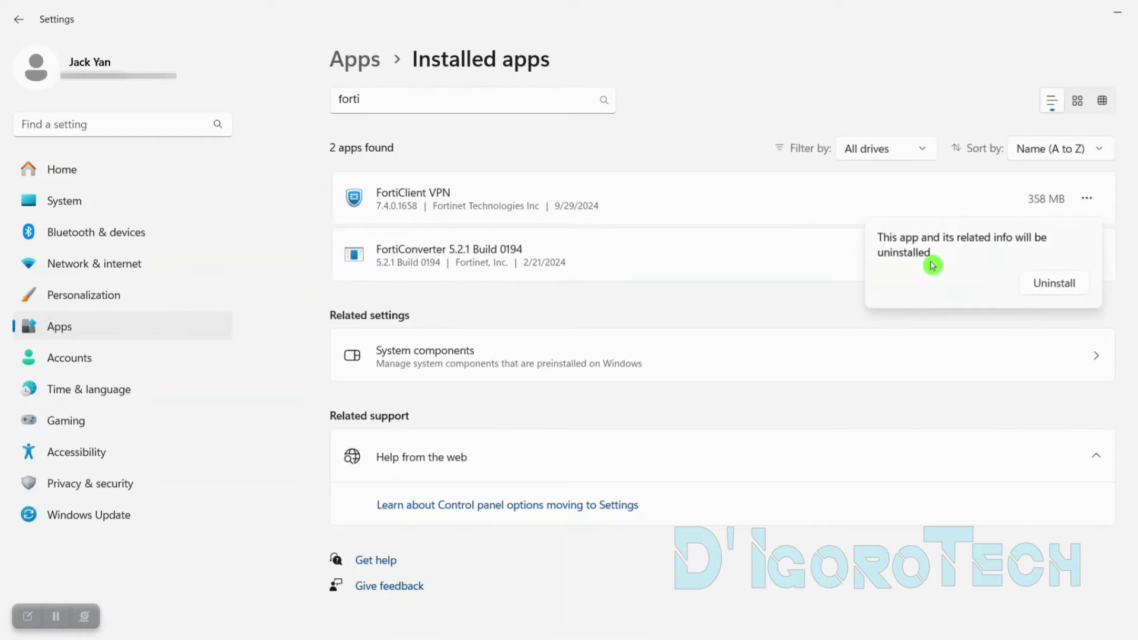
left_click(1065, 284)
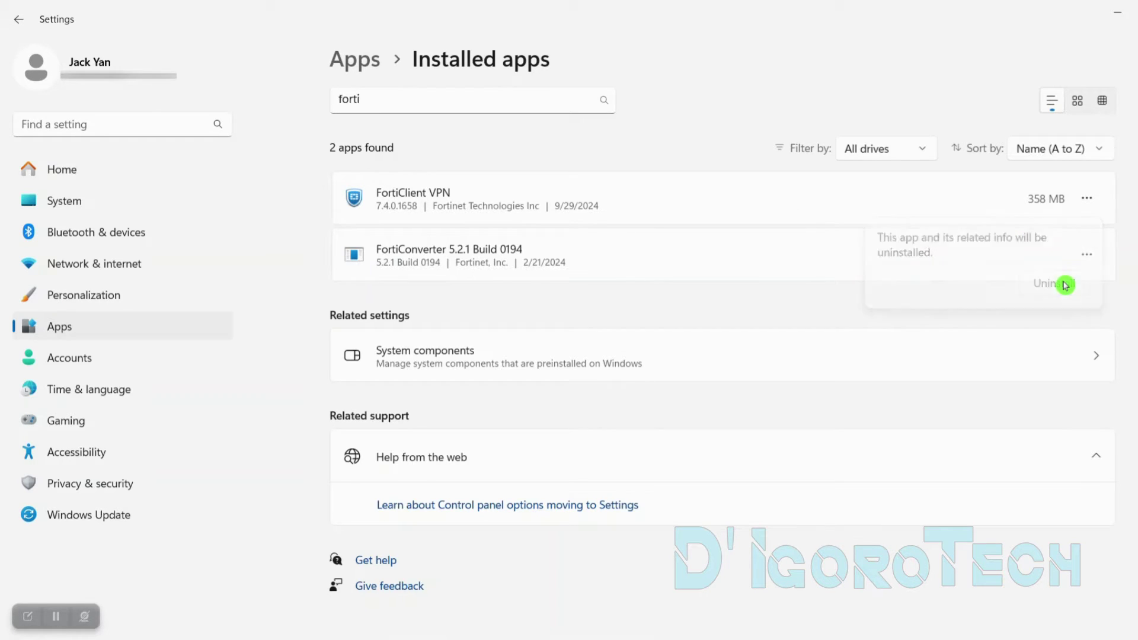
left_click(1112, 24)
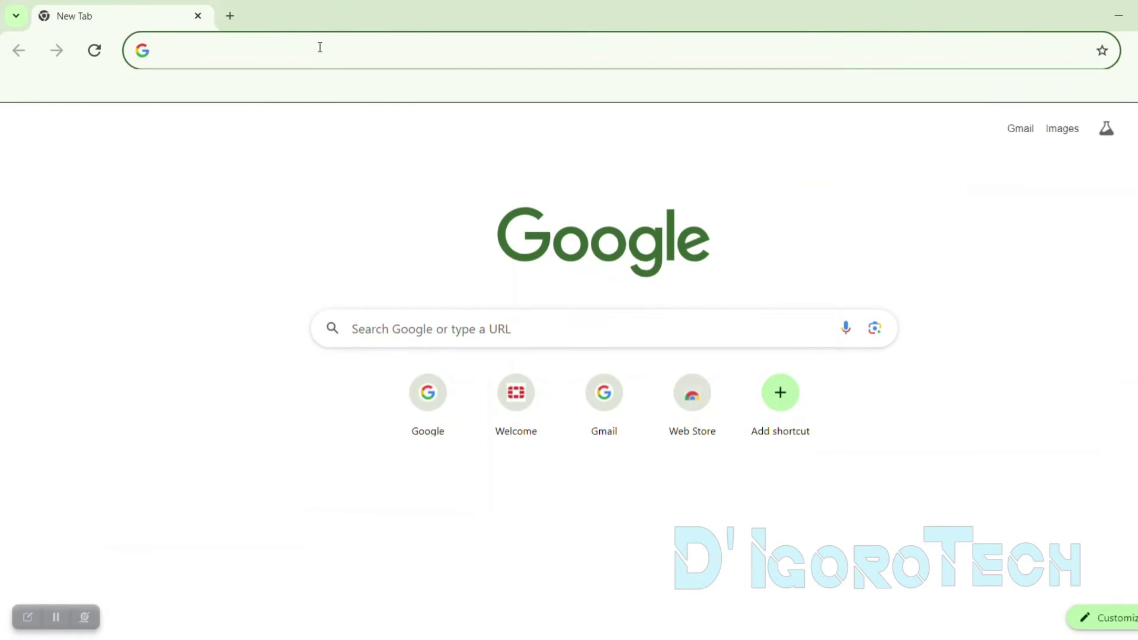
Load support.fortinet.com in Chrome
left_click(320, 48)
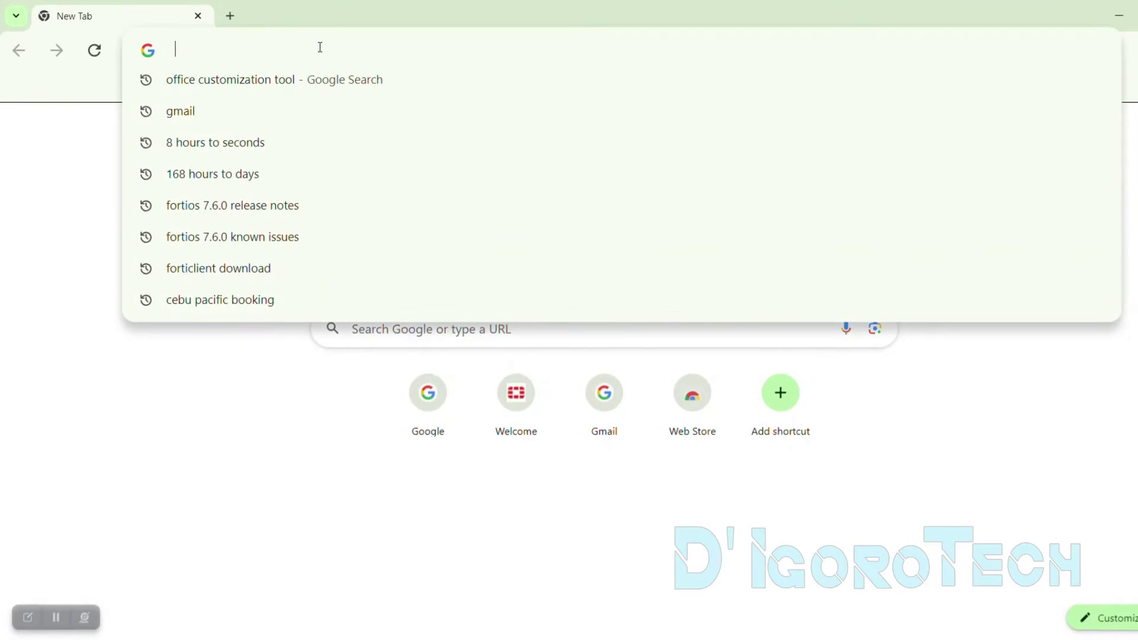
type("sup")
key("End")
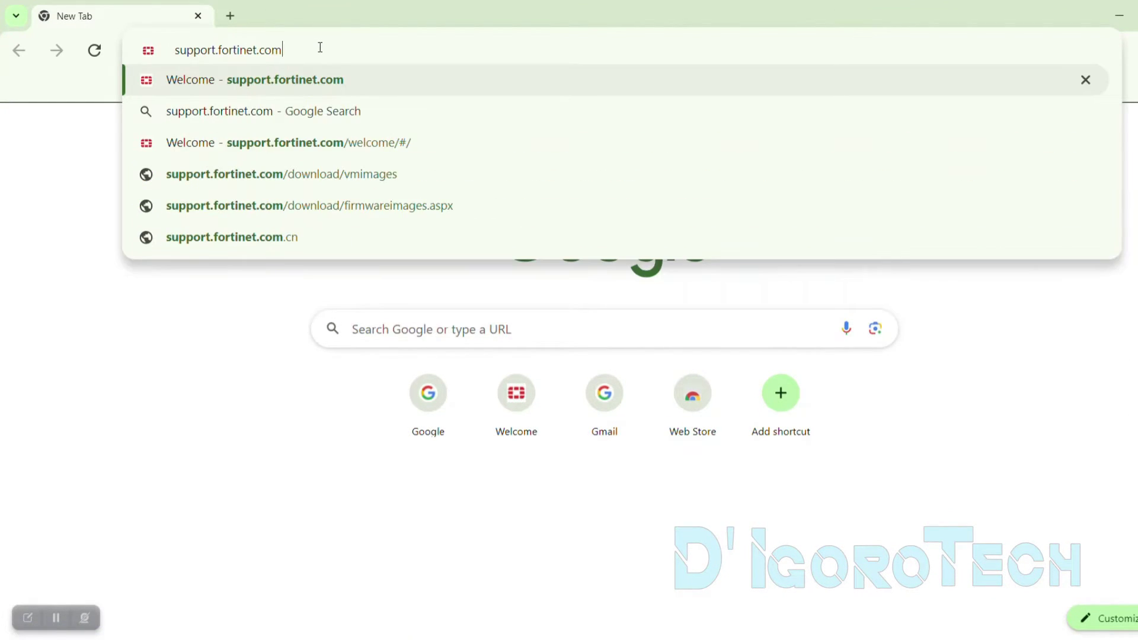
key("Return")
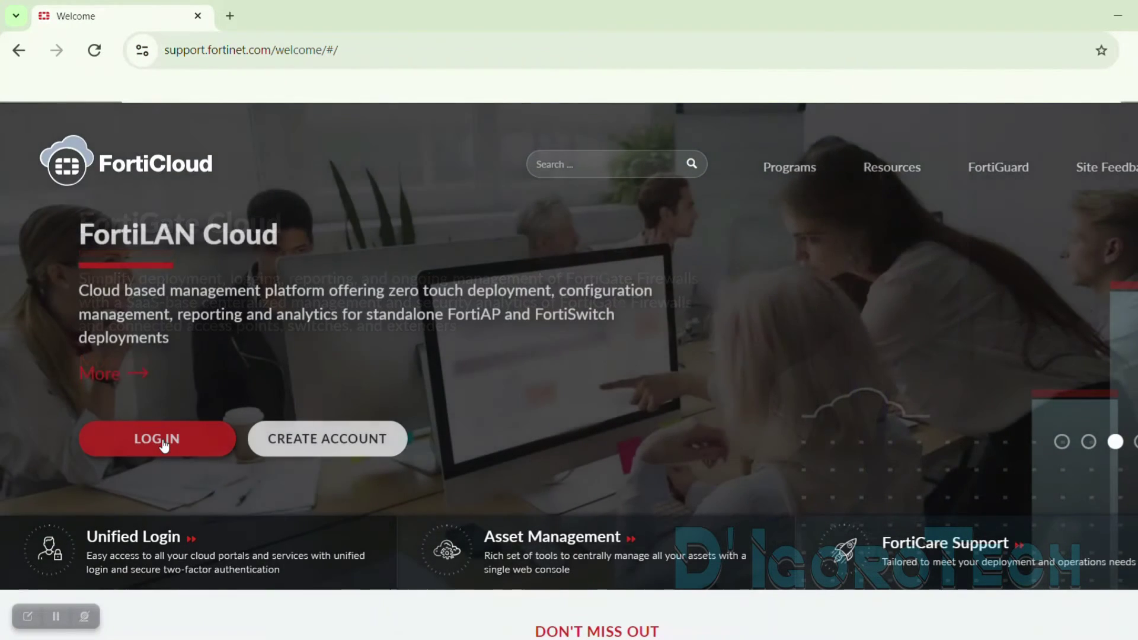
Open Gmail in a new tab, then return to FortiCloud and choose Create Account
left_click(230, 15)
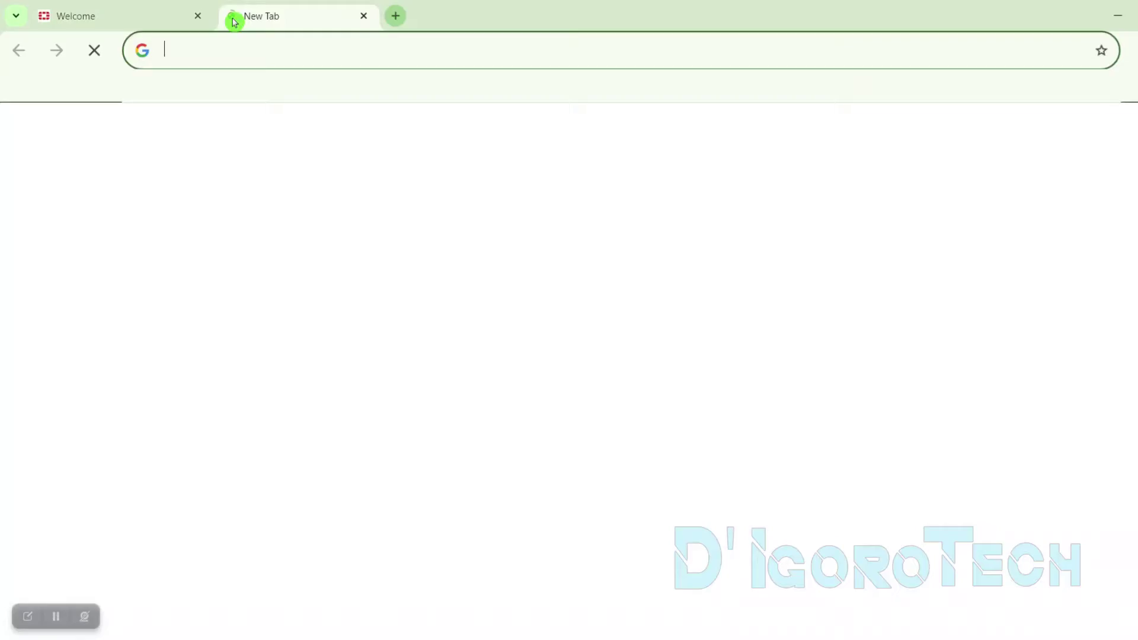
type("g")
key("Return")
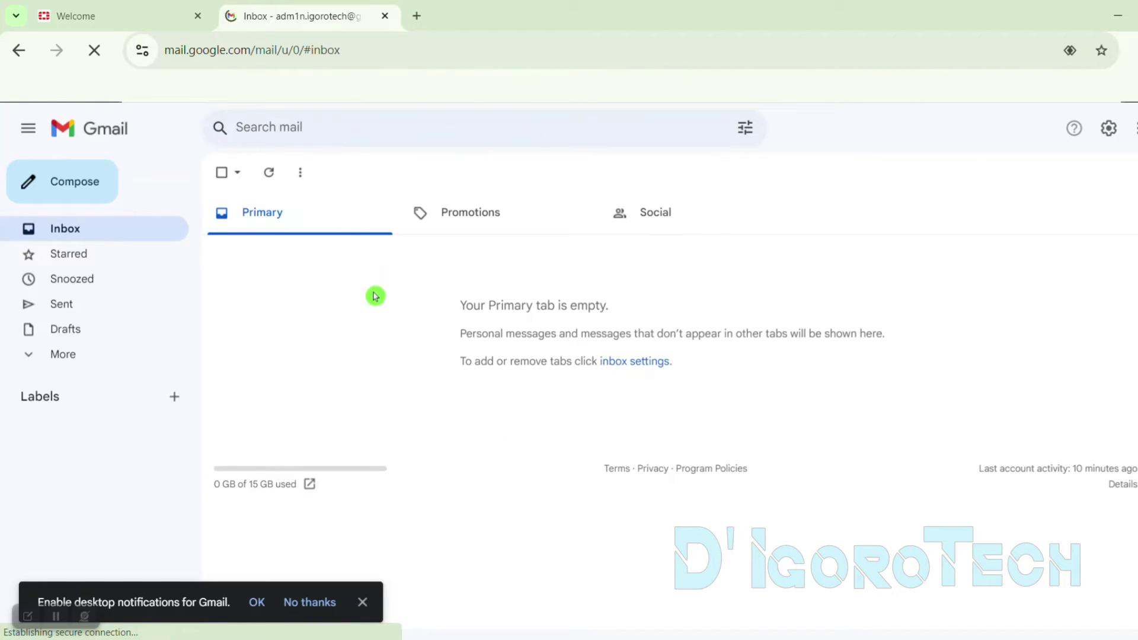
left_click(139, 18)
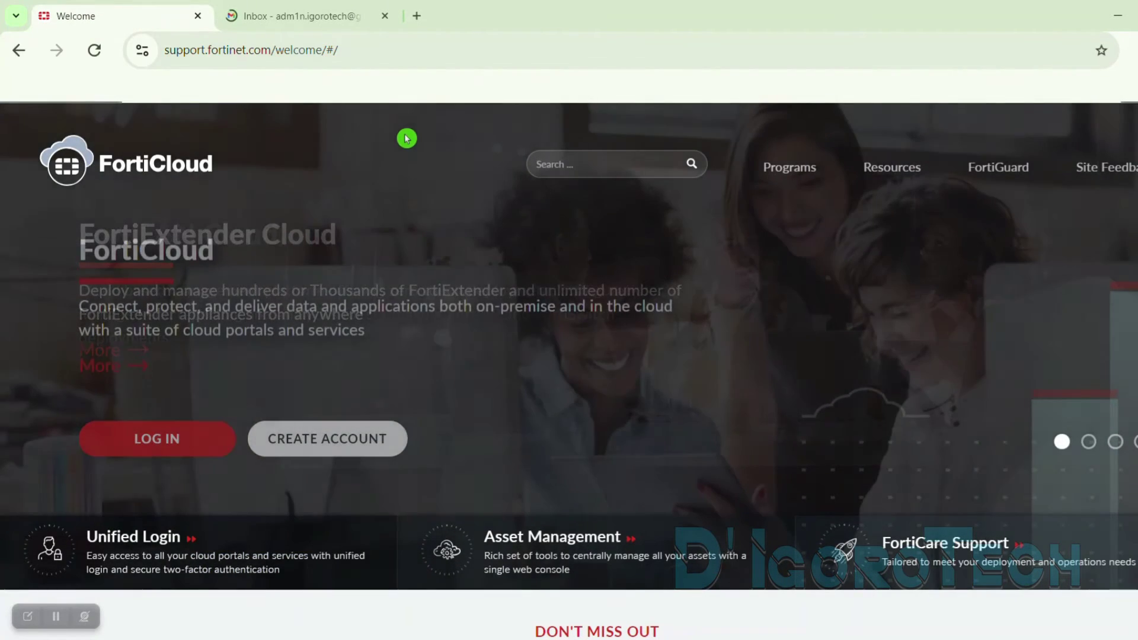
left_click(303, 437)
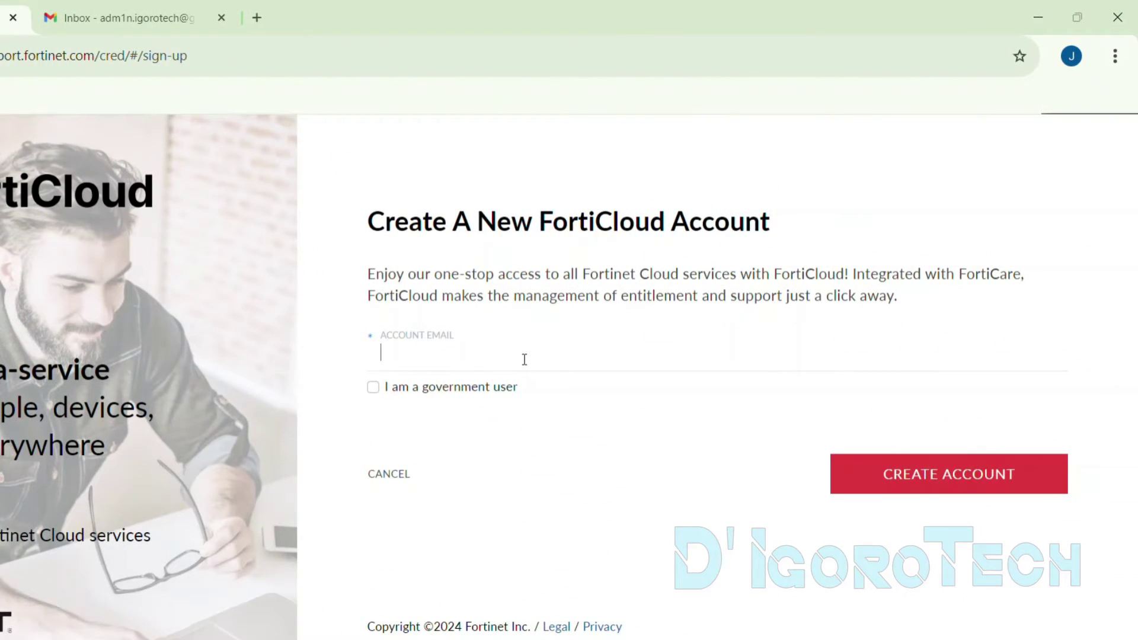
Paste the account e-mail into the FortiCloud sign-up form and submit the account request
left_click(525, 360)
key("ctrl+v")
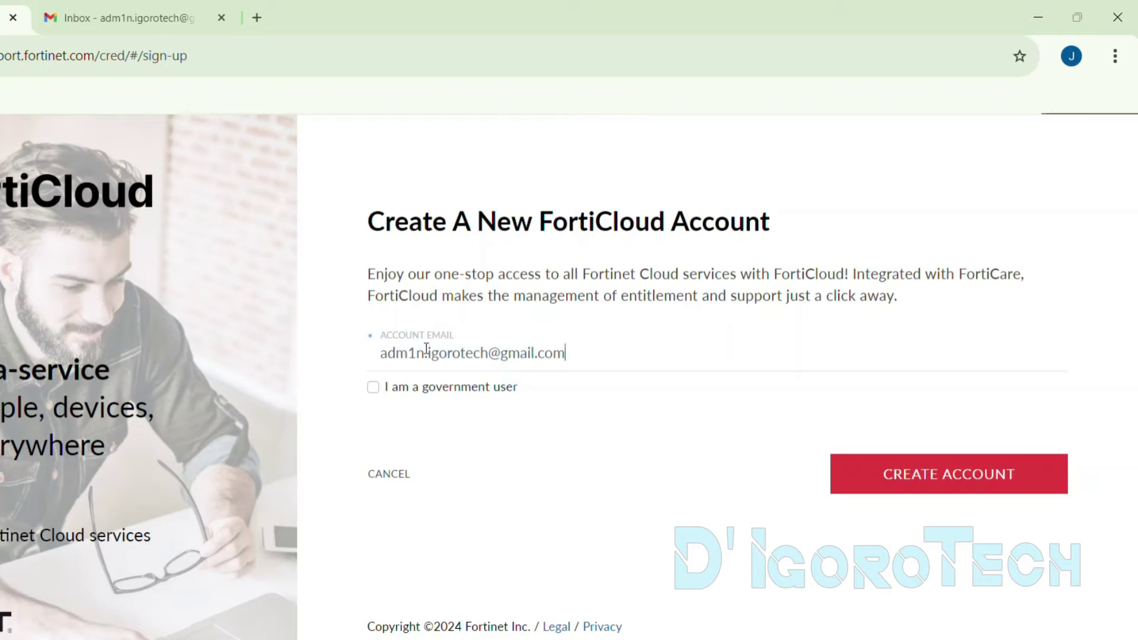
left_click(436, 378)
left_click(907, 482)
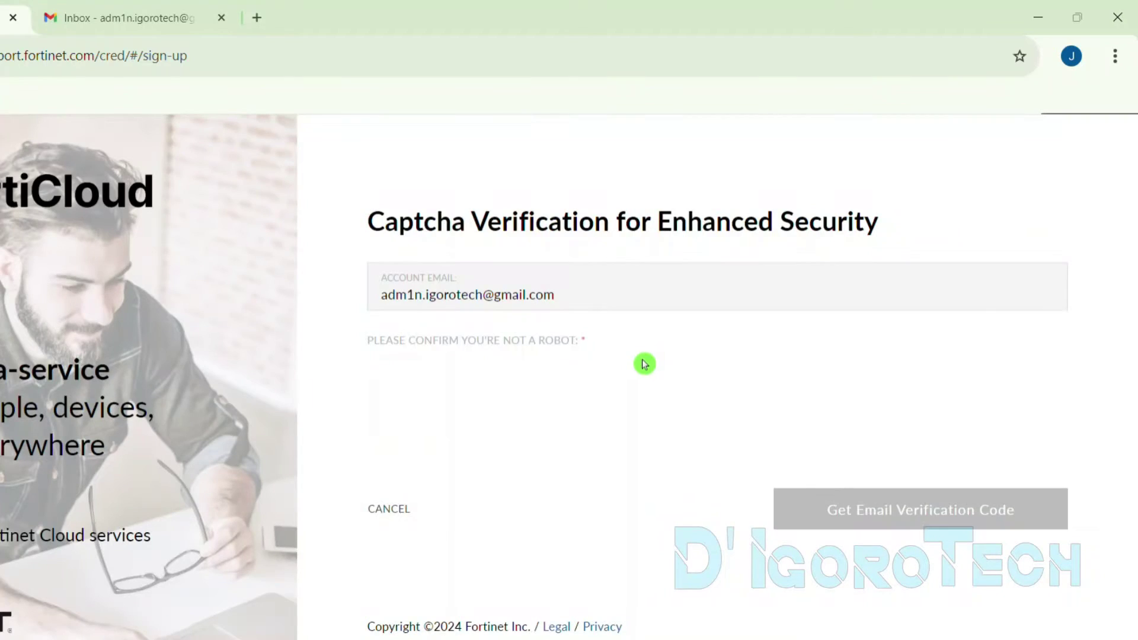
Pass the hCaptcha scale puzzles and request an email verification code
left_click(397, 389)
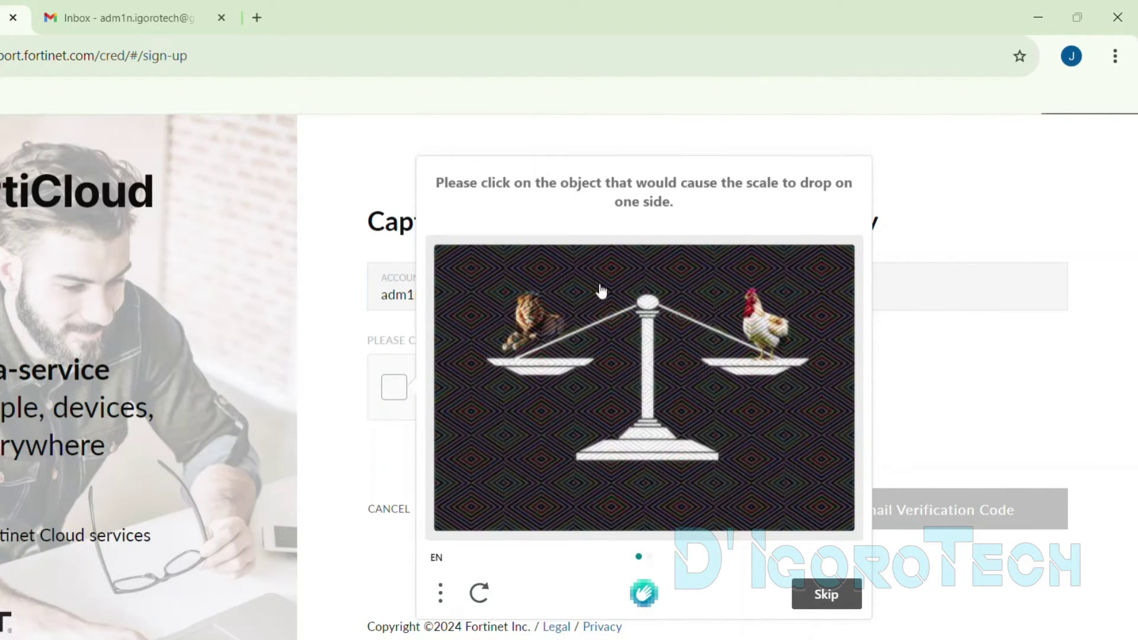
left_click(538, 328)
left_click(829, 602)
left_click(554, 339)
left_click(824, 598)
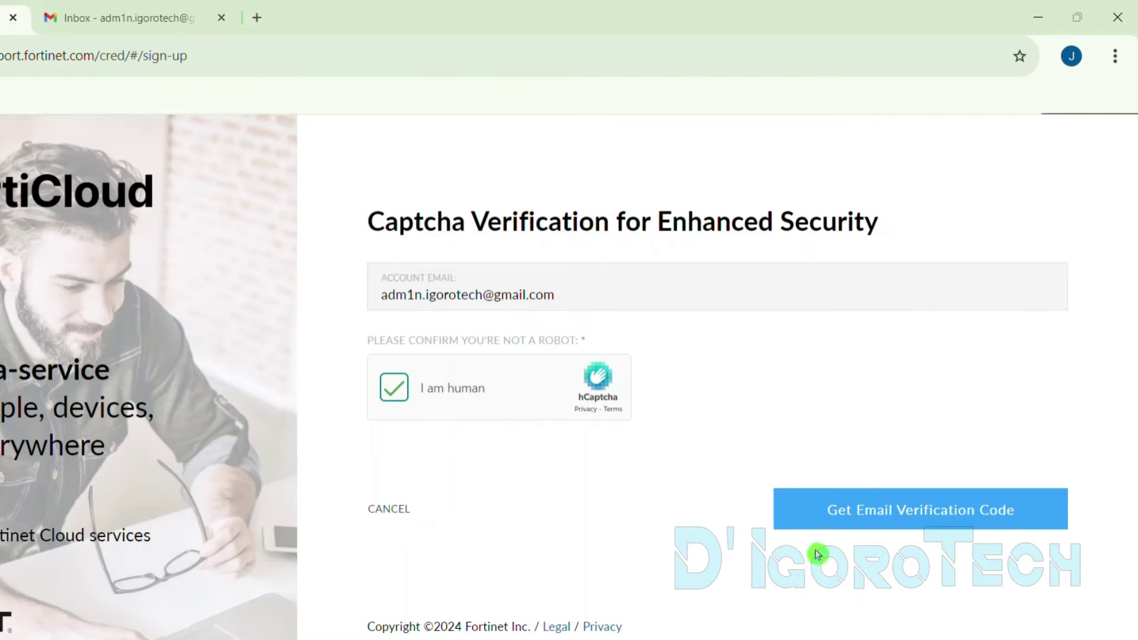
left_click(865, 508)
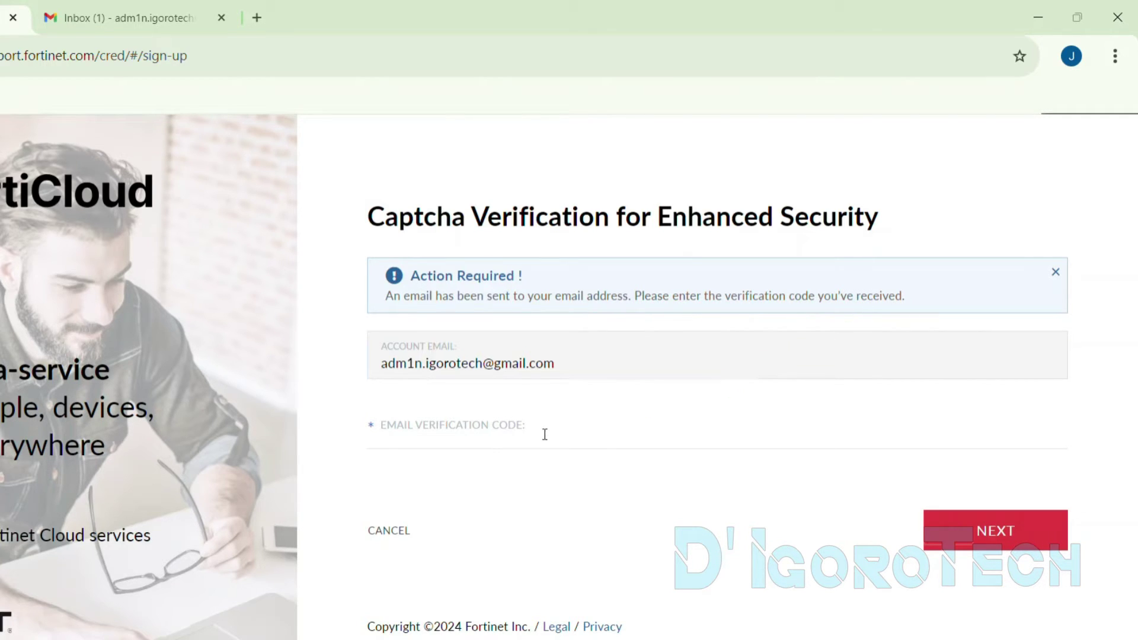
Open the Fortinet verification email in Gmail and copy the security code
left_click(155, 27)
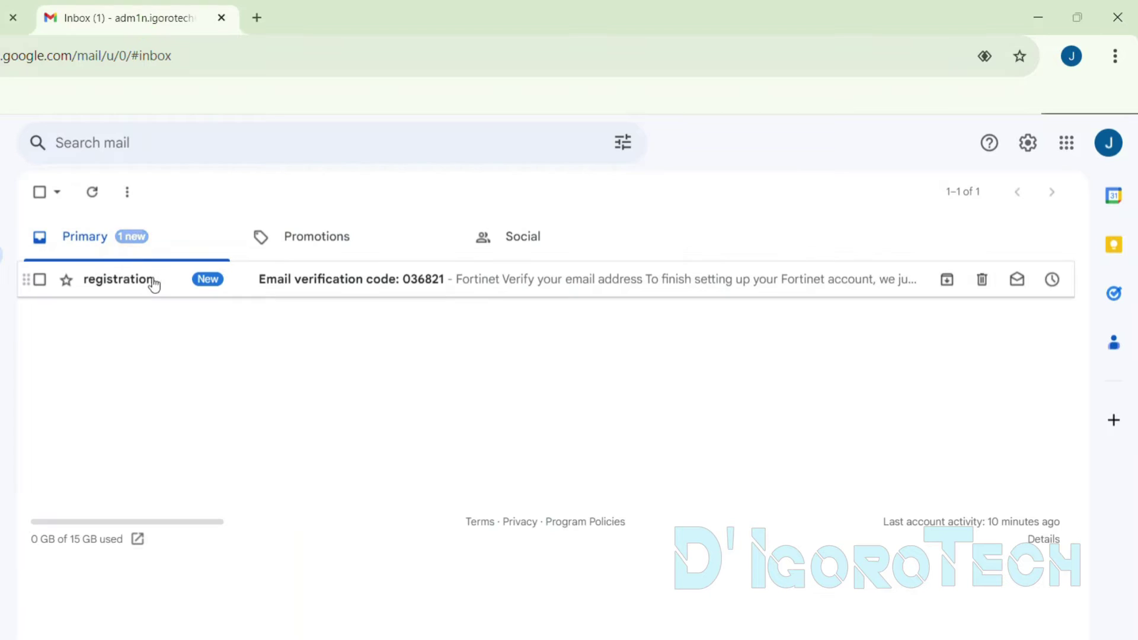
mouse_move(144, 288)
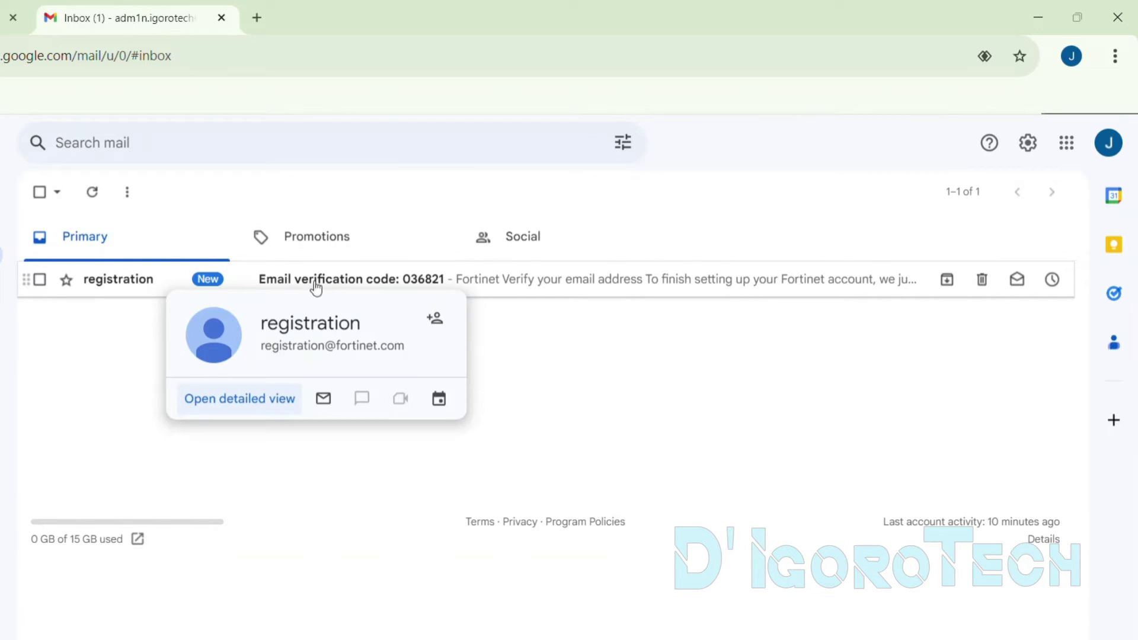
left_click(356, 284)
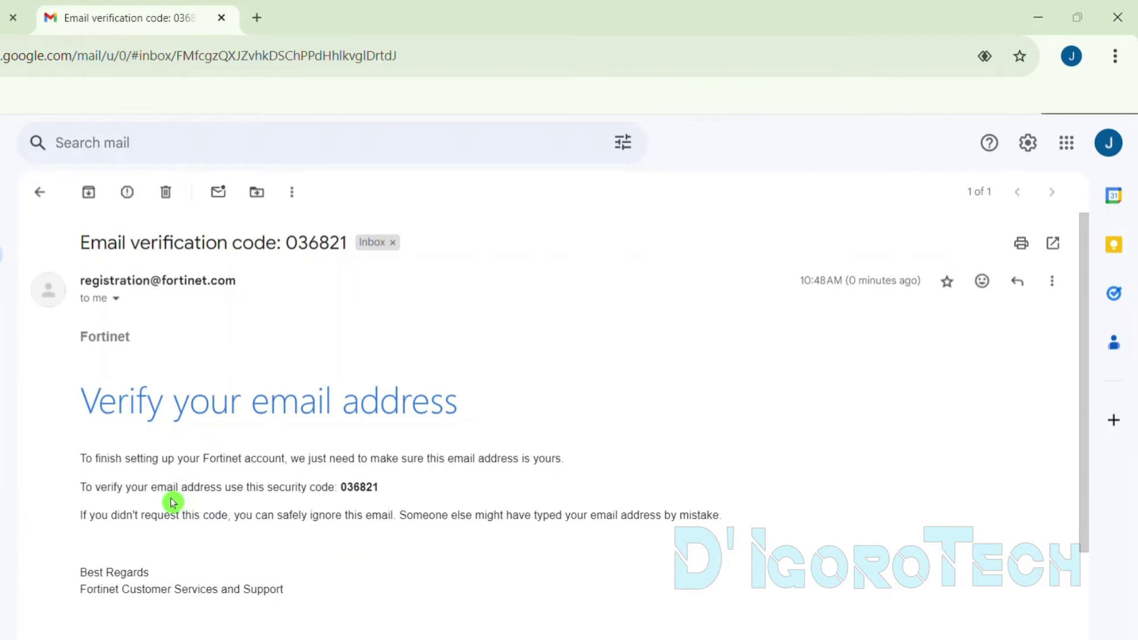
left_click_drag(340, 492, 378, 493)
key("ctrl+c")
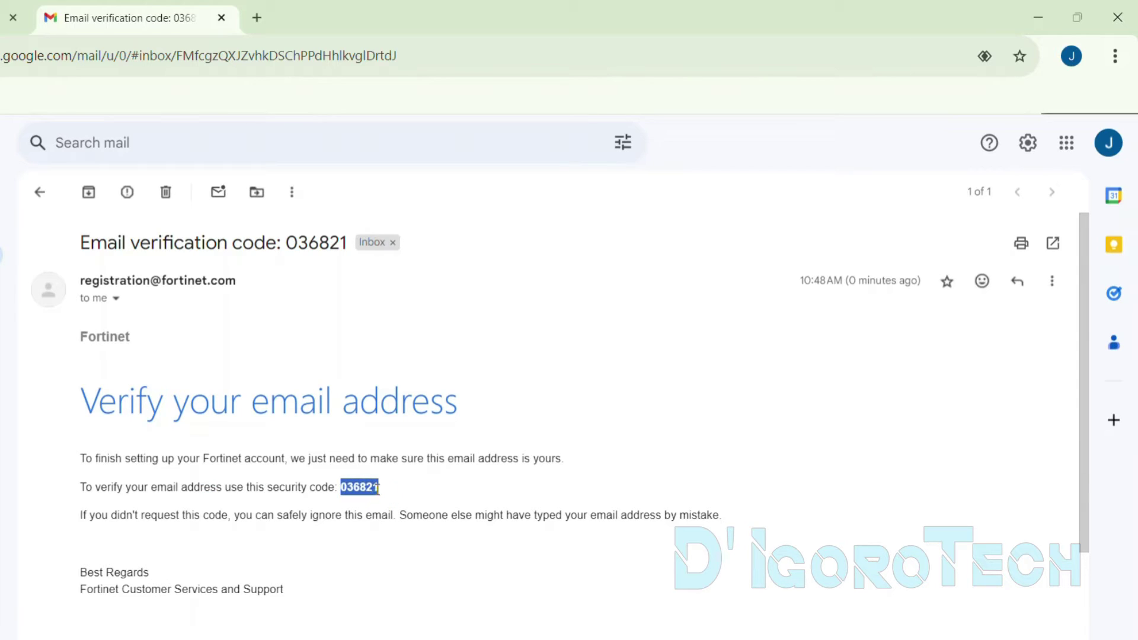
Paste the code into FortiCloud's email verification field and submit it
left_click(24, 16)
left_click(452, 418)
key("ctrl+v")
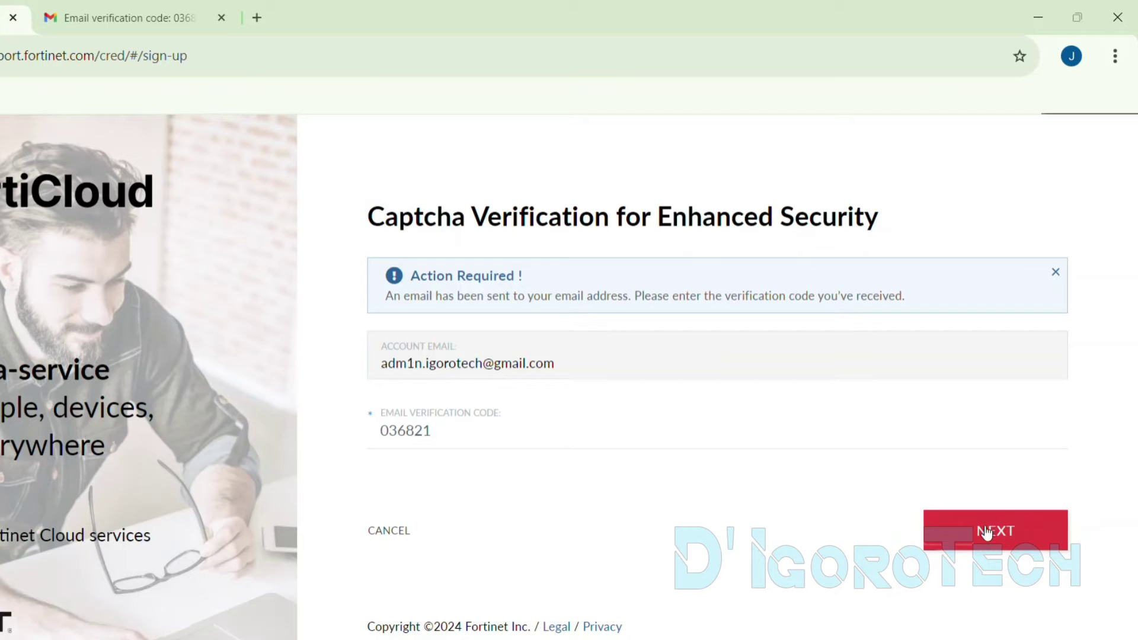
left_click(985, 531)
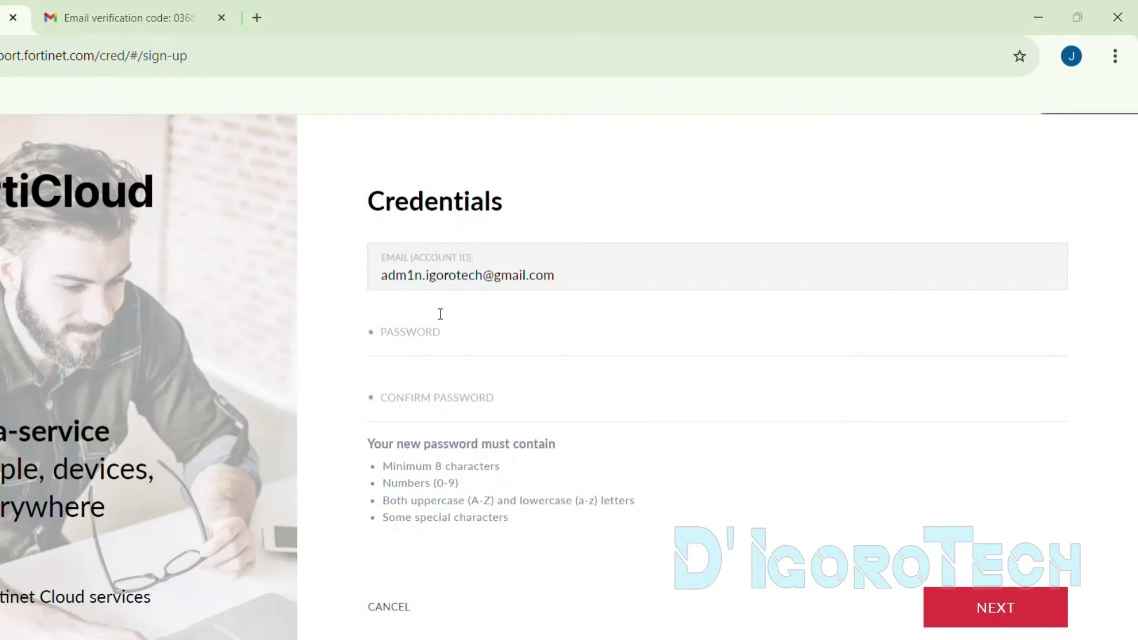
left_click(436, 333)
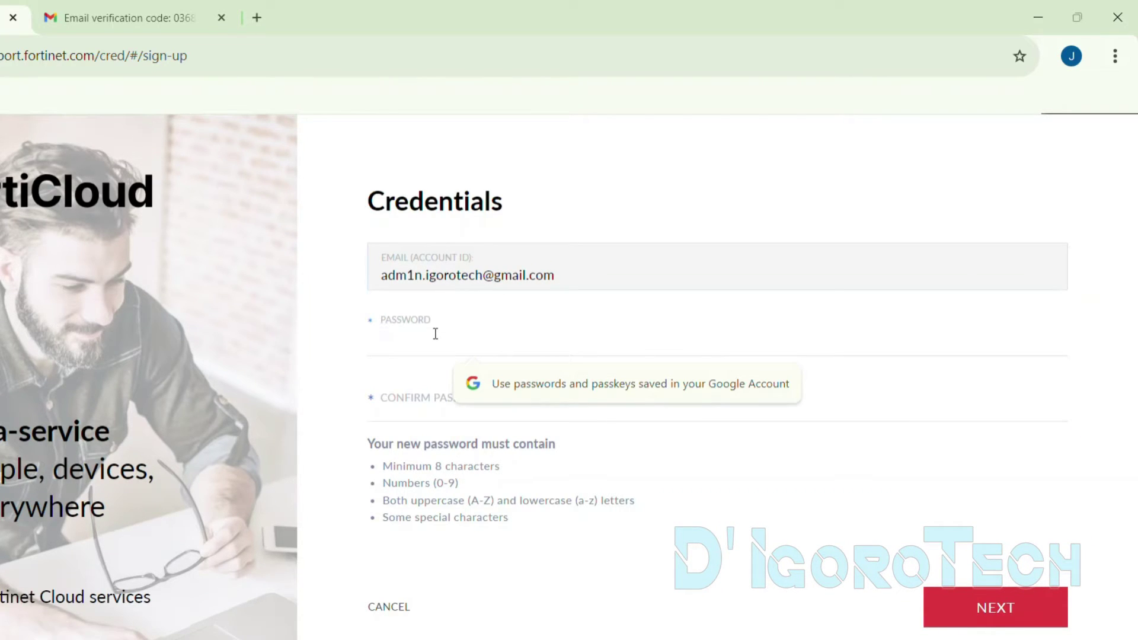
Enter the new password in Password and Confirm Password, then submit the credentials
left_click(582, 496)
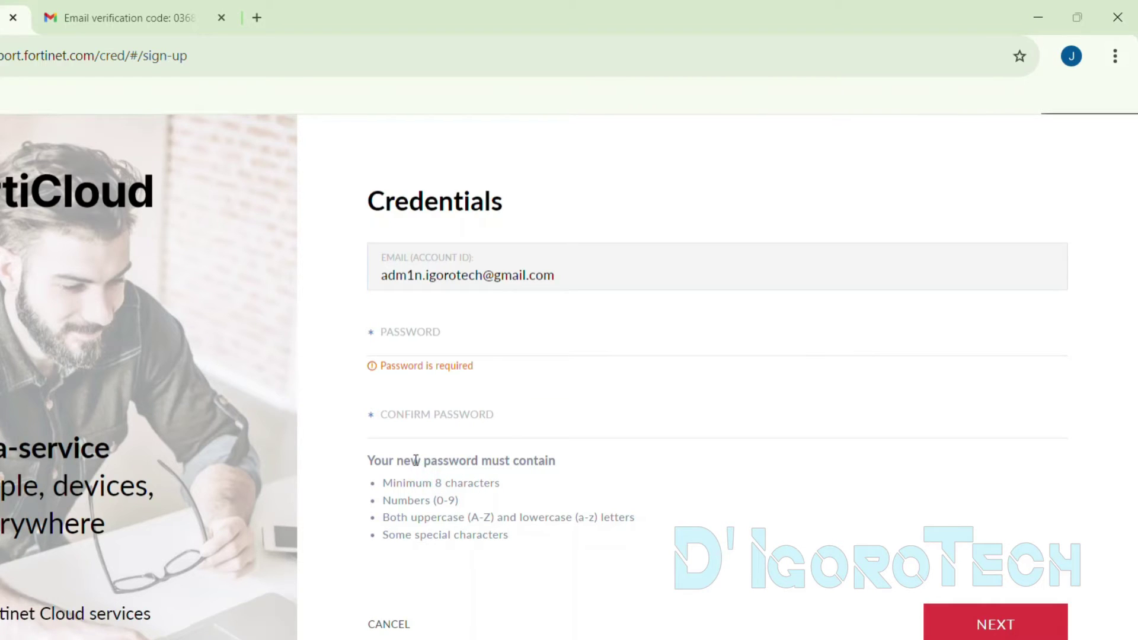
left_click(444, 495)
left_click(428, 511)
left_click(432, 529)
left_click(430, 540)
left_click(429, 335)
type("************")
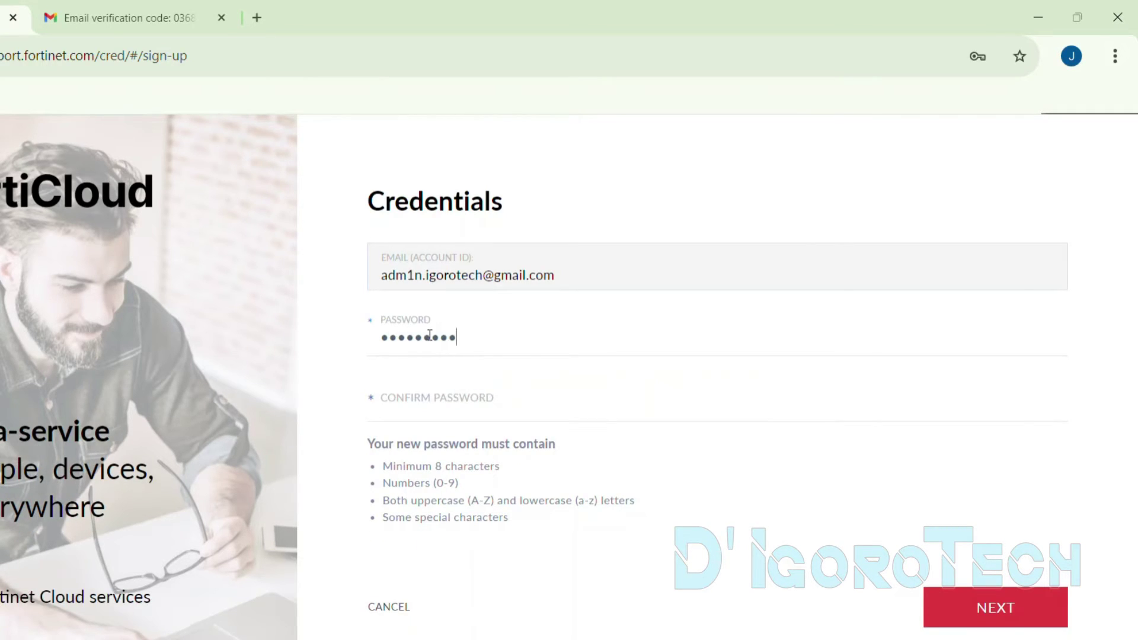
key("Tab")
type("*********")
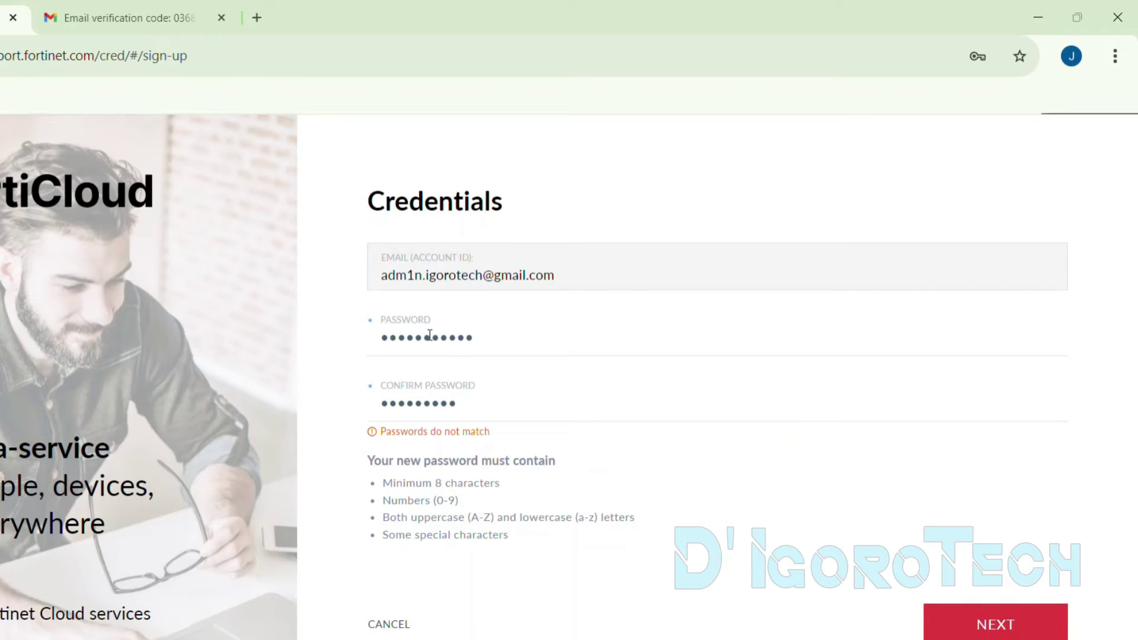
type("***")
left_click(972, 587)
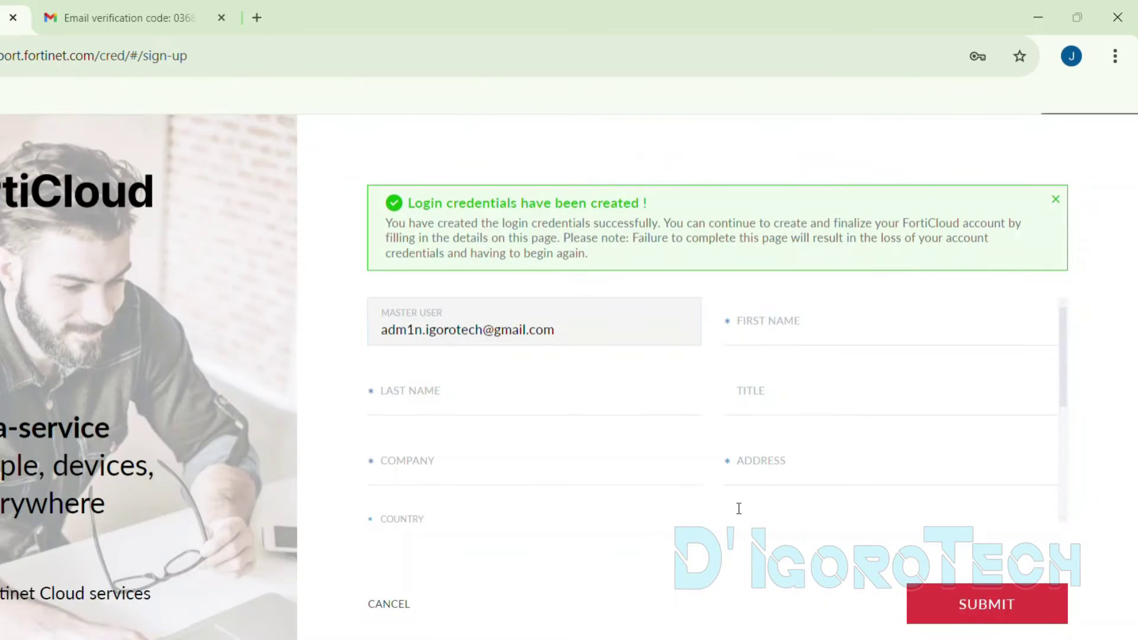
Fill in the account holder's first and last name, company and address fields
left_click(766, 324)
key("Tab")
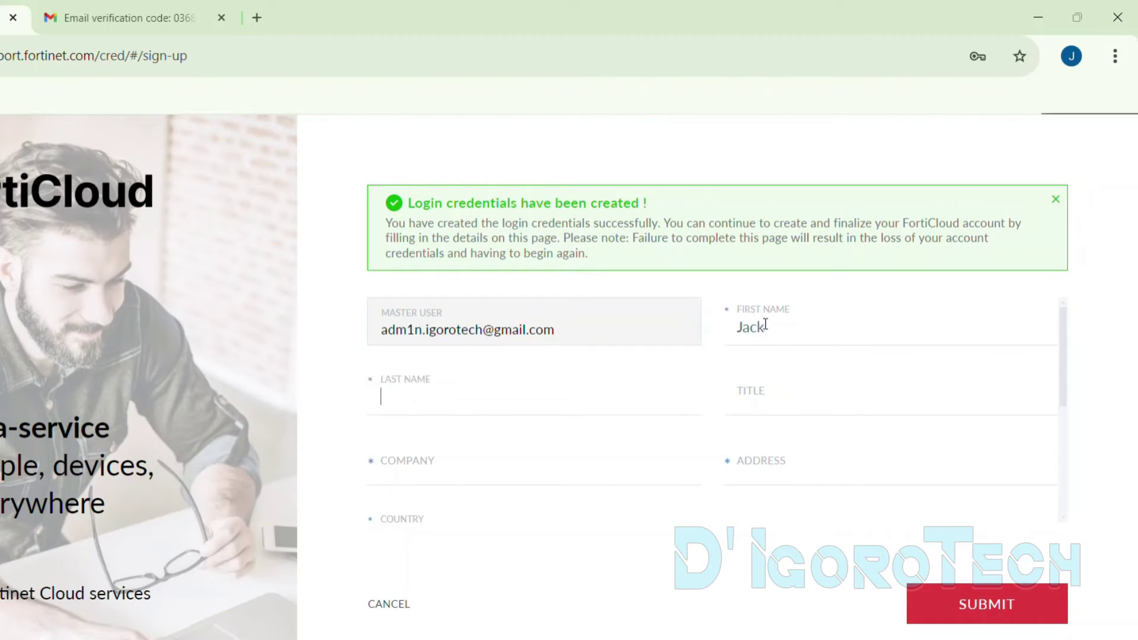
type("Ibayan")
left_click(458, 464)
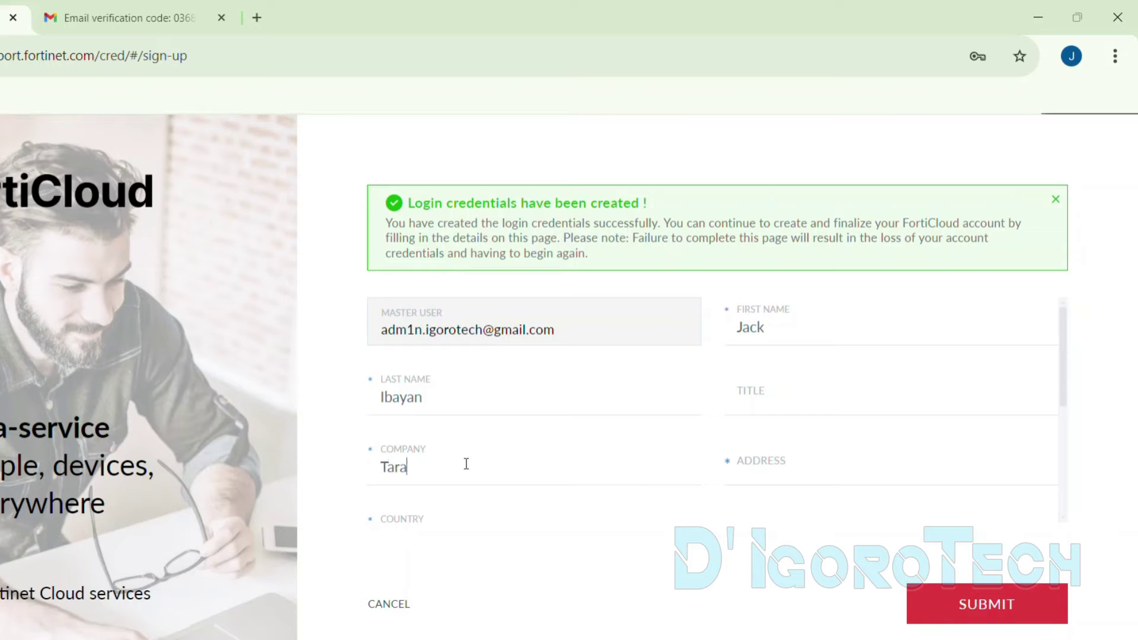
key("Tab")
type("Igor")
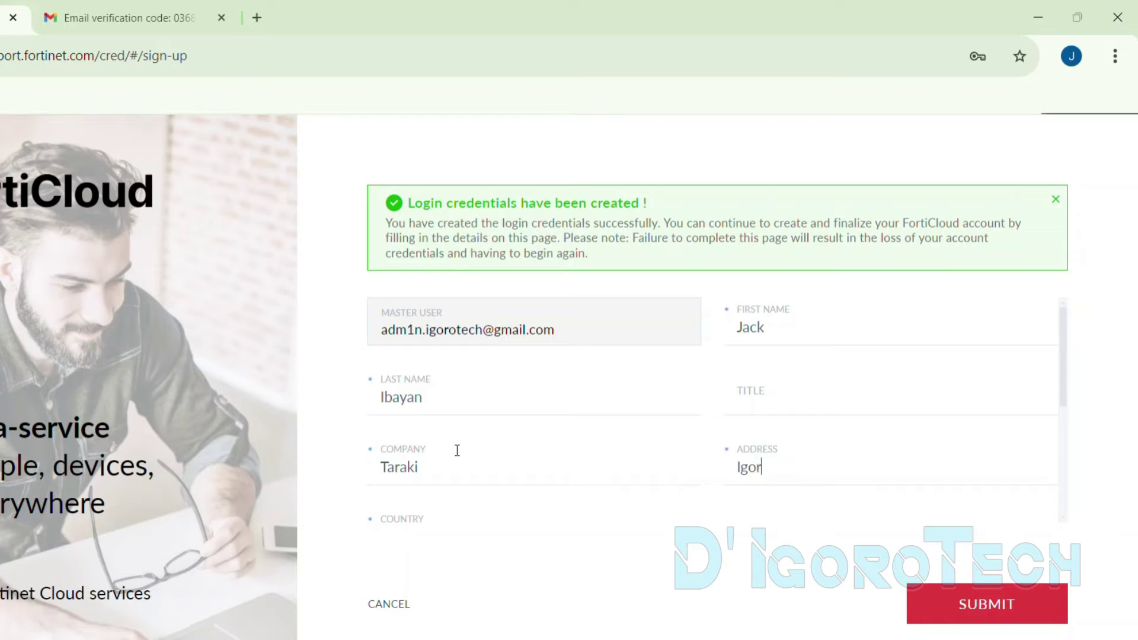
type("otech is FUN")
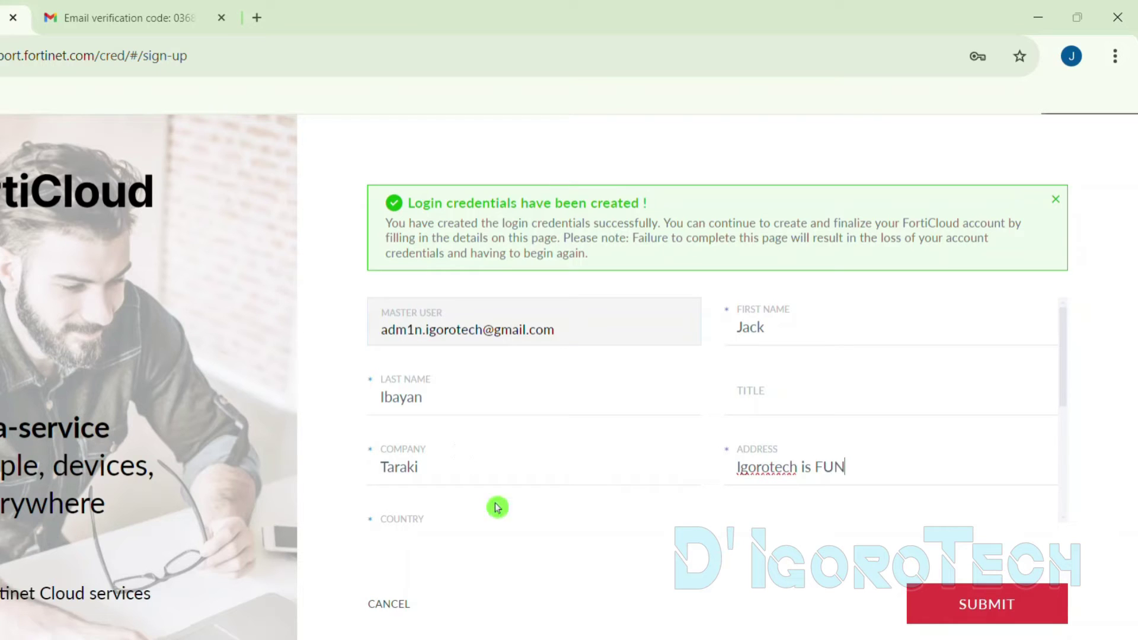
Choose PHILIPPINES as the country and submit the account details
left_click(449, 527)
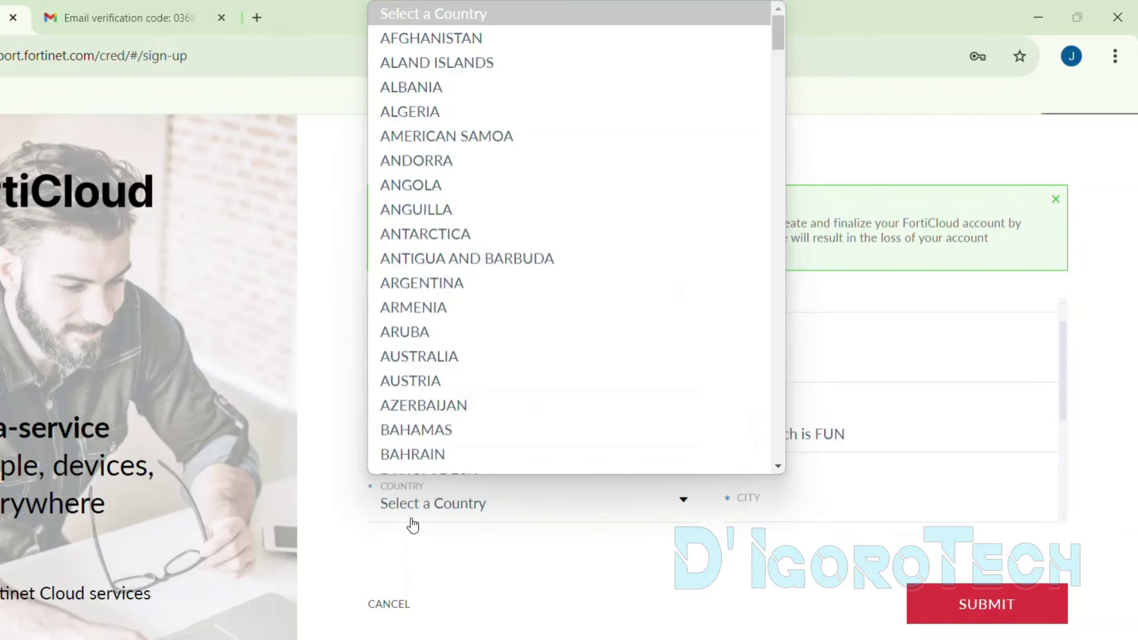
type("phil")
key("Return")
scroll(778, 495, "down", 2)
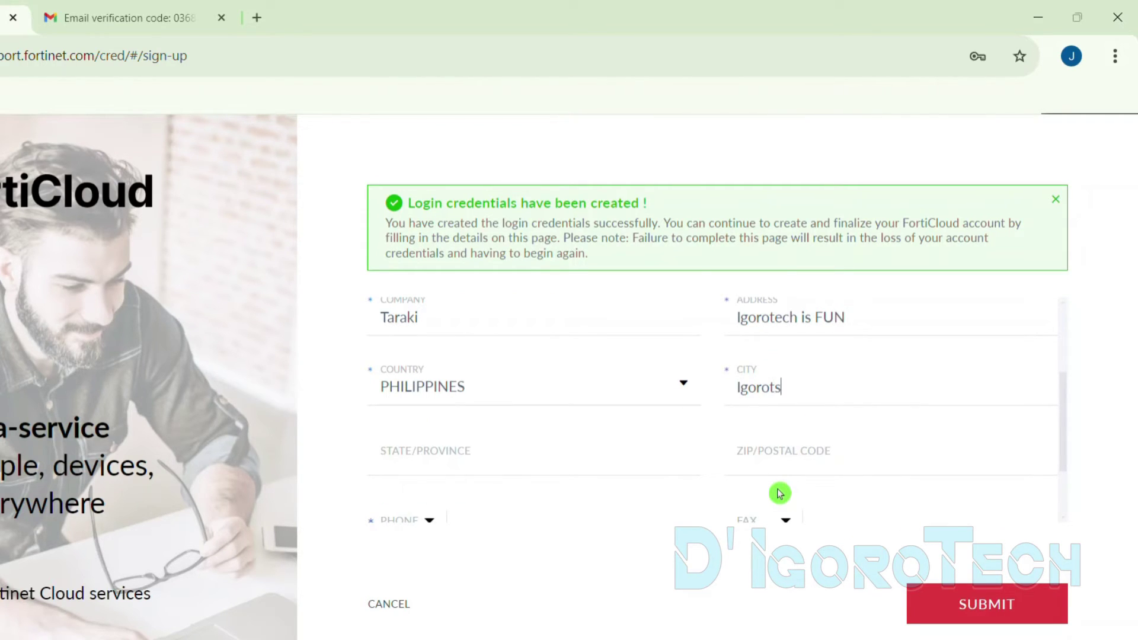
scroll(778, 493, "down", 2)
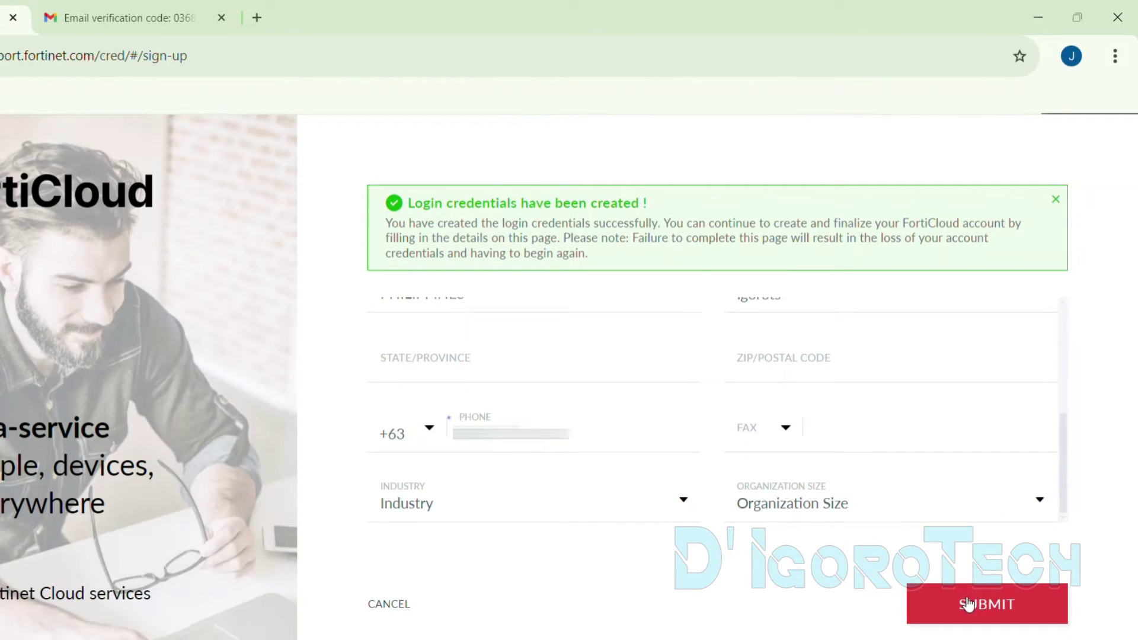
left_click(948, 600)
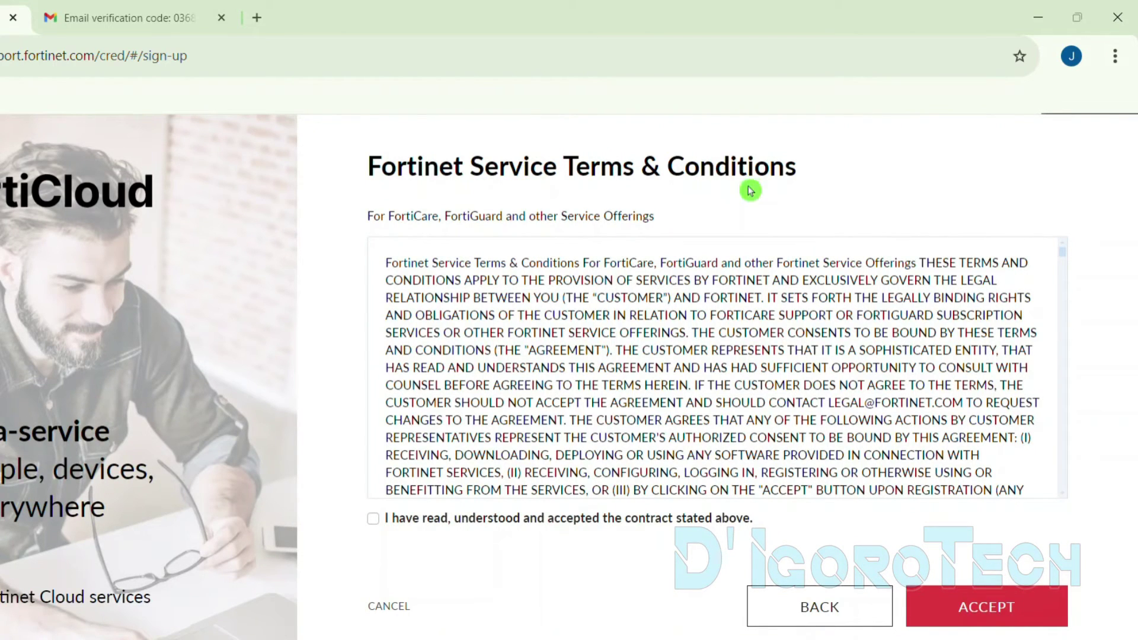
Accept the Fortinet Service Terms, review the account note, and complete setup to reach Email Login
left_click(373, 522)
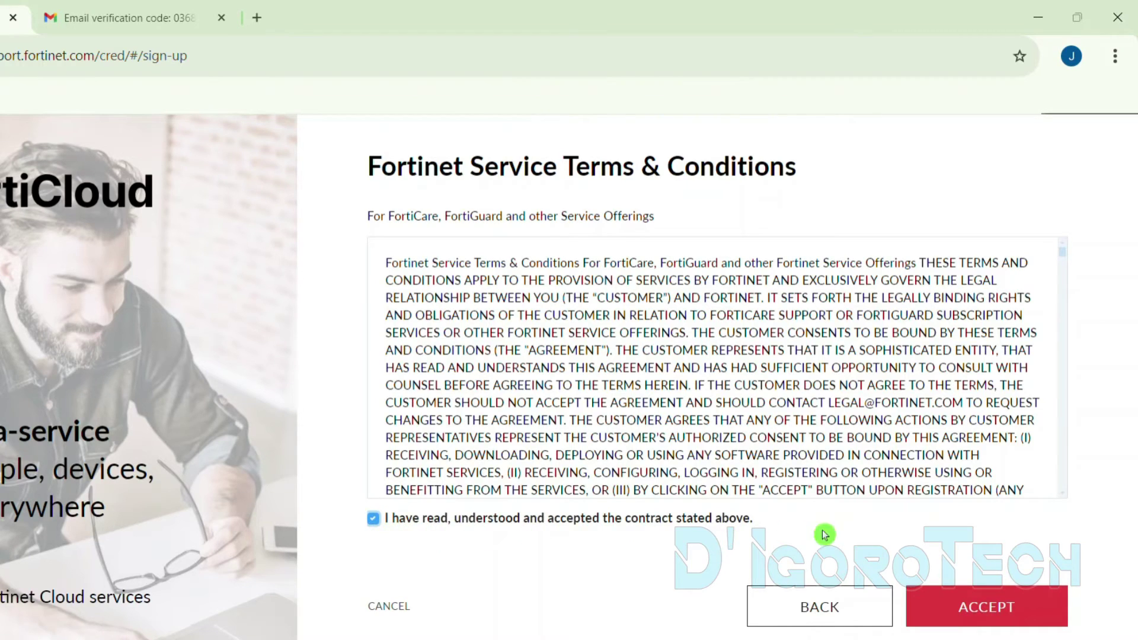
left_click(986, 607)
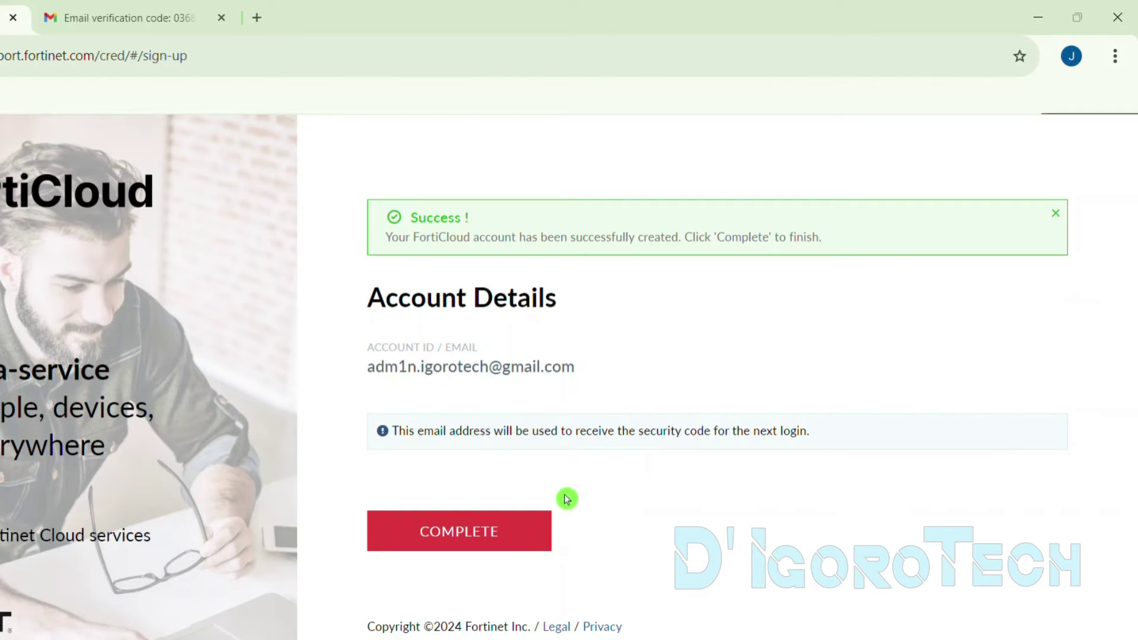
left_click_drag(393, 431, 812, 436)
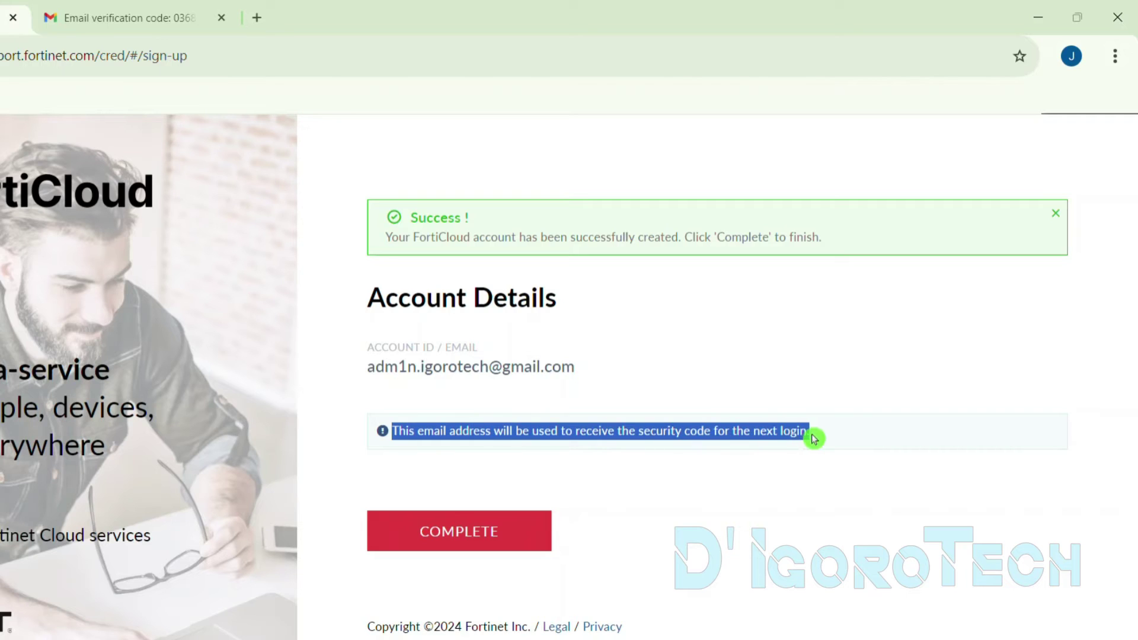
left_click_drag(685, 431, 713, 432)
left_click_drag(576, 367, 368, 363)
key("ctrl+c")
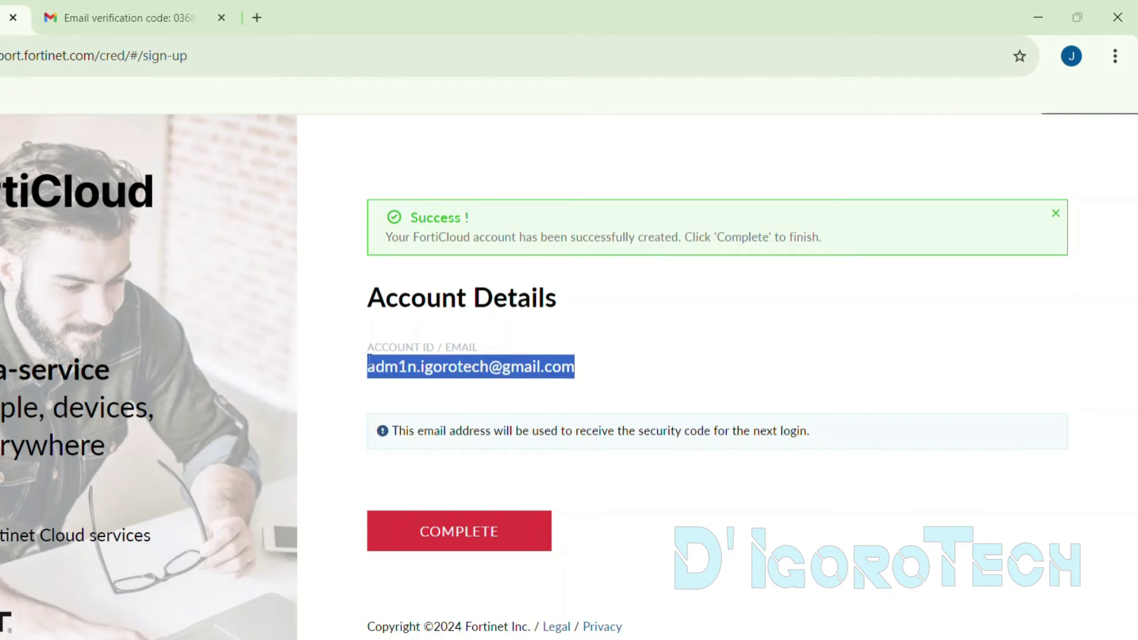
left_click(438, 532)
Log in to FortiCloud with the pasted account e-mail and password, then check the mailbox
left_click(1021, 111)
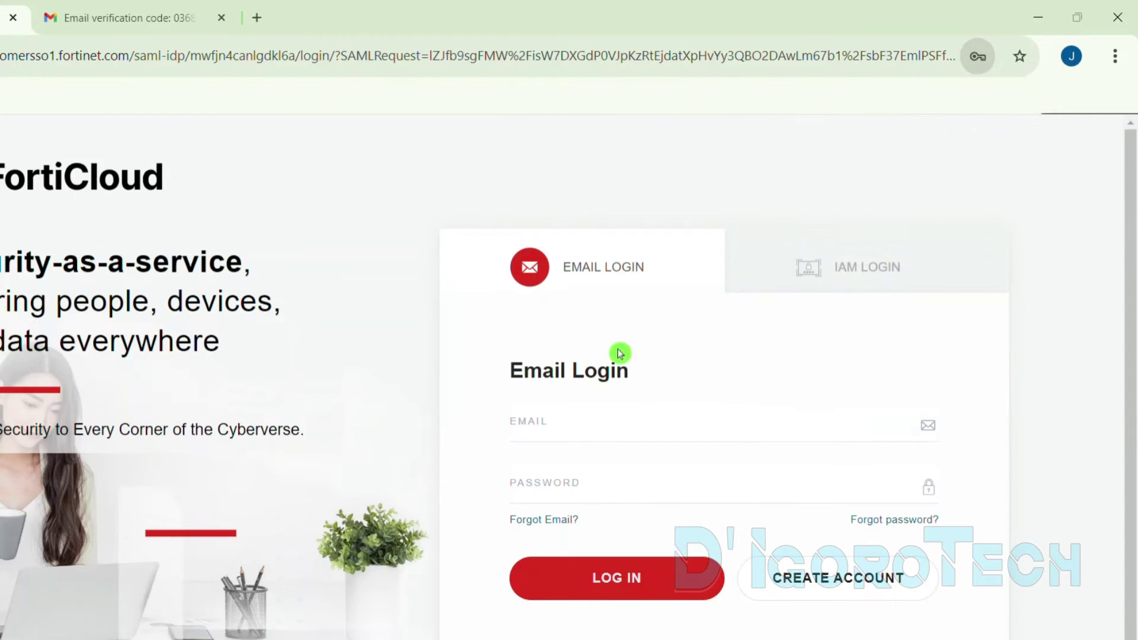
left_click(583, 419)
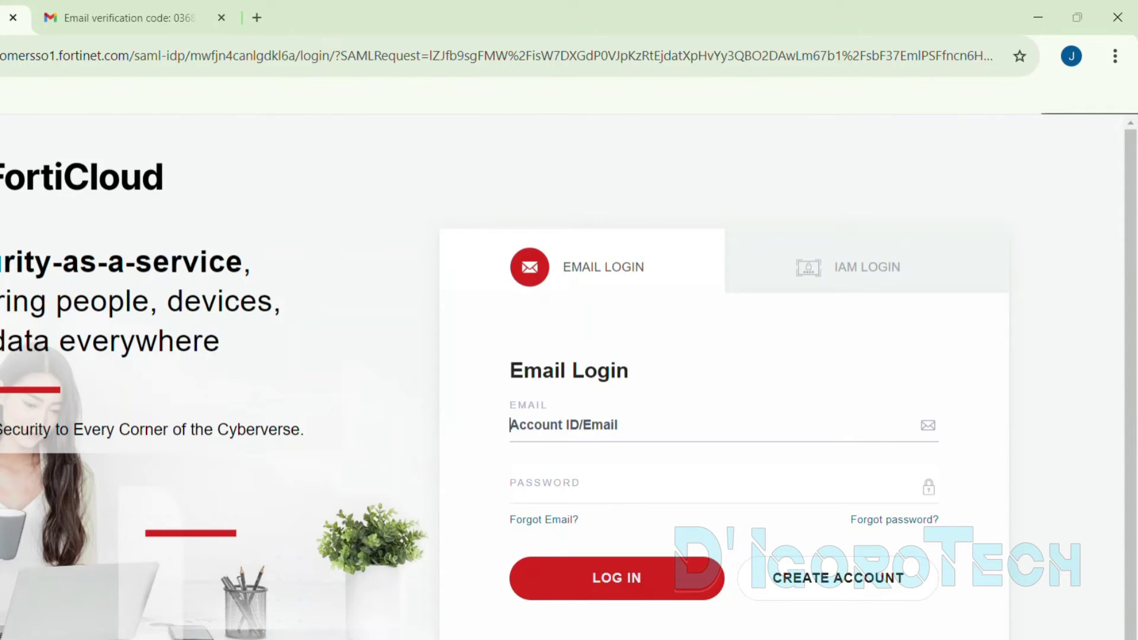
key("ctrl+v")
left_click(567, 477)
key("ctrl+v")
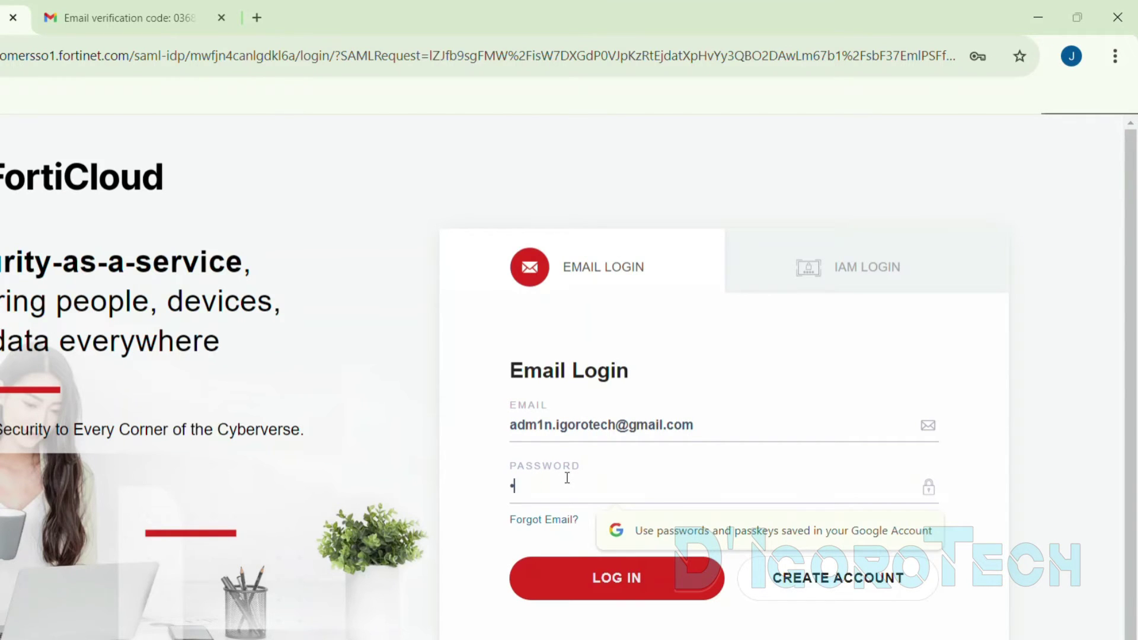
left_click(607, 578)
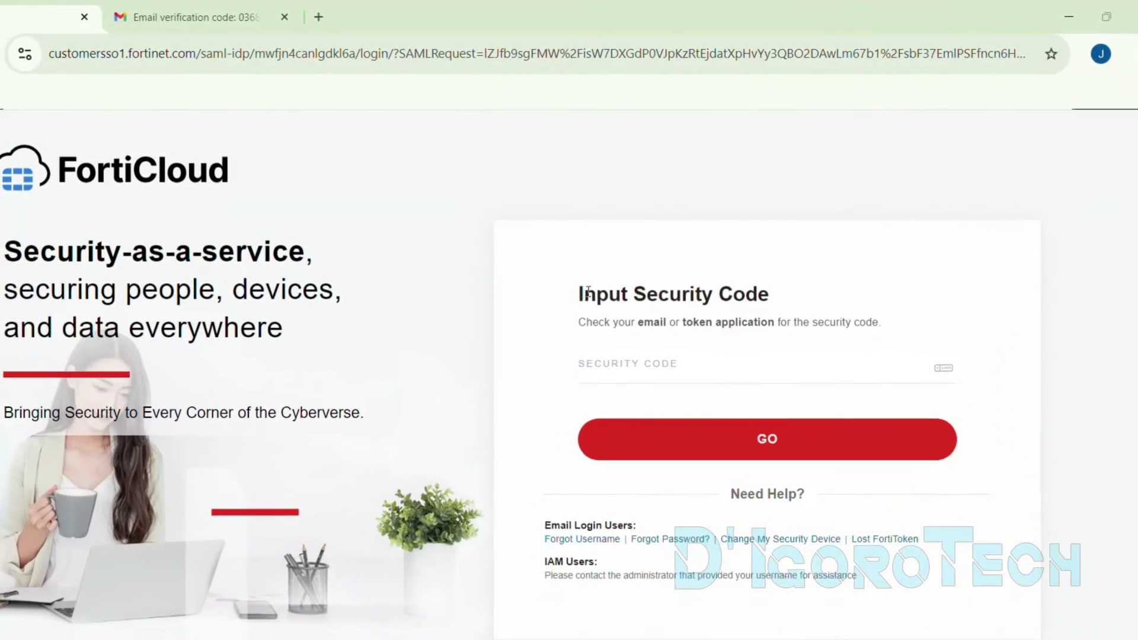
triple_click(656, 326)
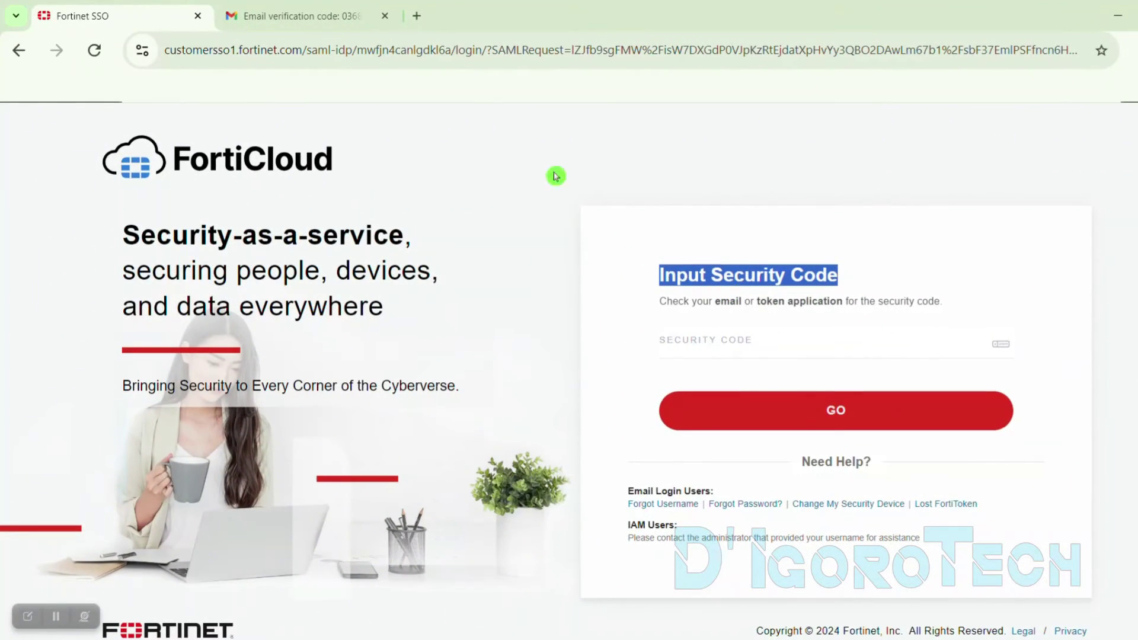
left_click(261, 16)
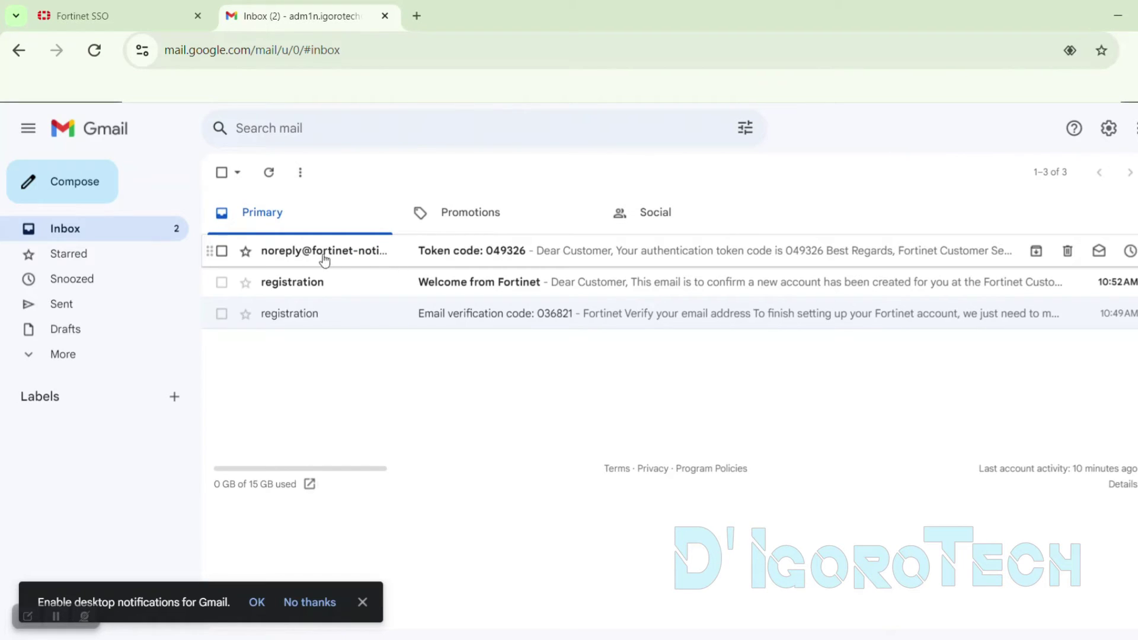
Copy the token code from Fortinet's Gmail message and submit it as FortiCloud's security code
mouse_move(371, 255)
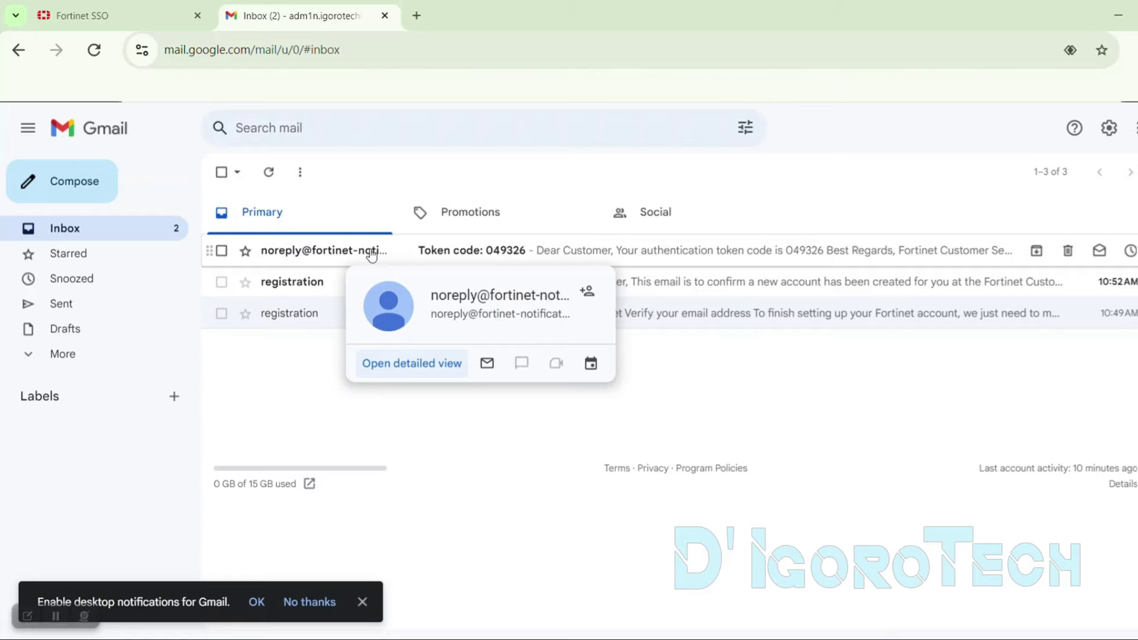
left_click(372, 255)
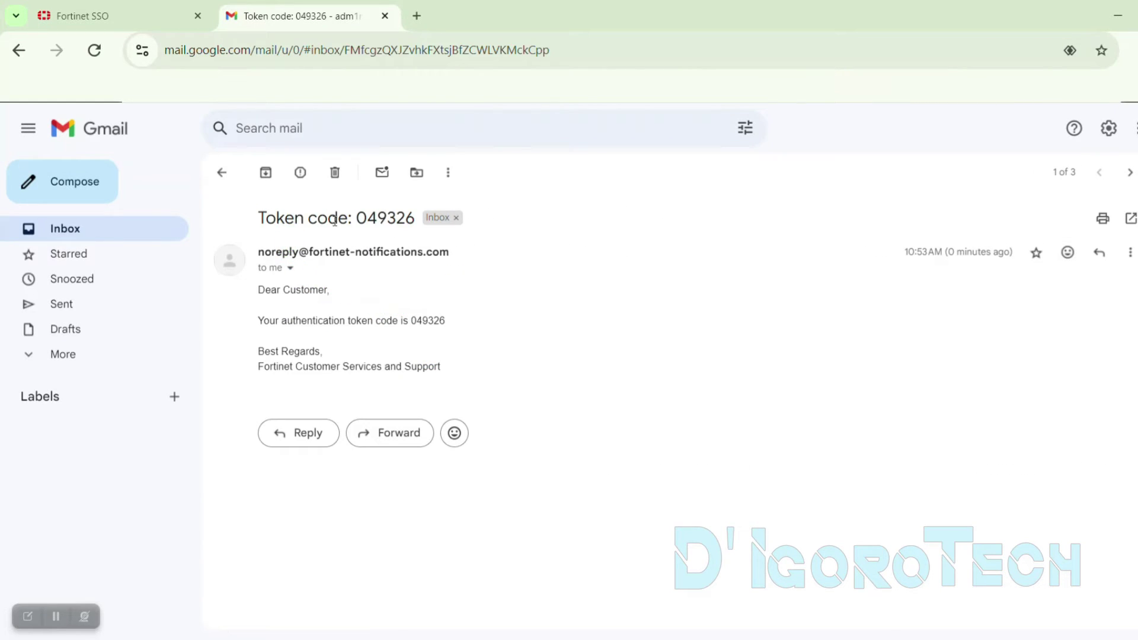
left_click_drag(412, 321, 446, 320)
key("ctrl+c")
left_click(165, 18)
left_click(674, 336)
key("ctrl+v")
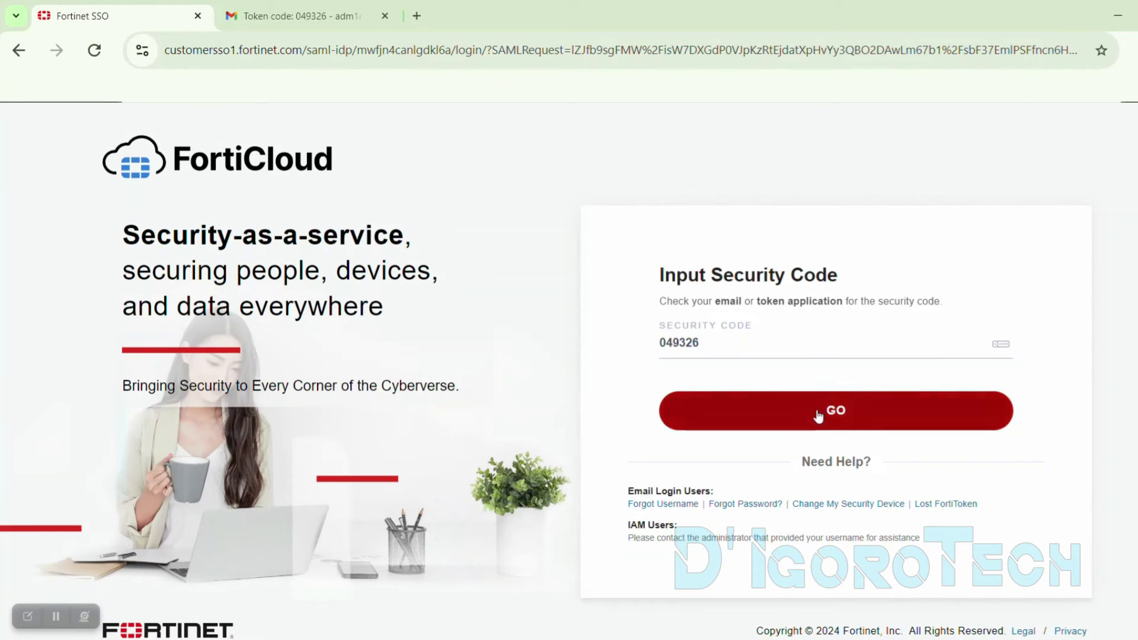
left_click(819, 411)
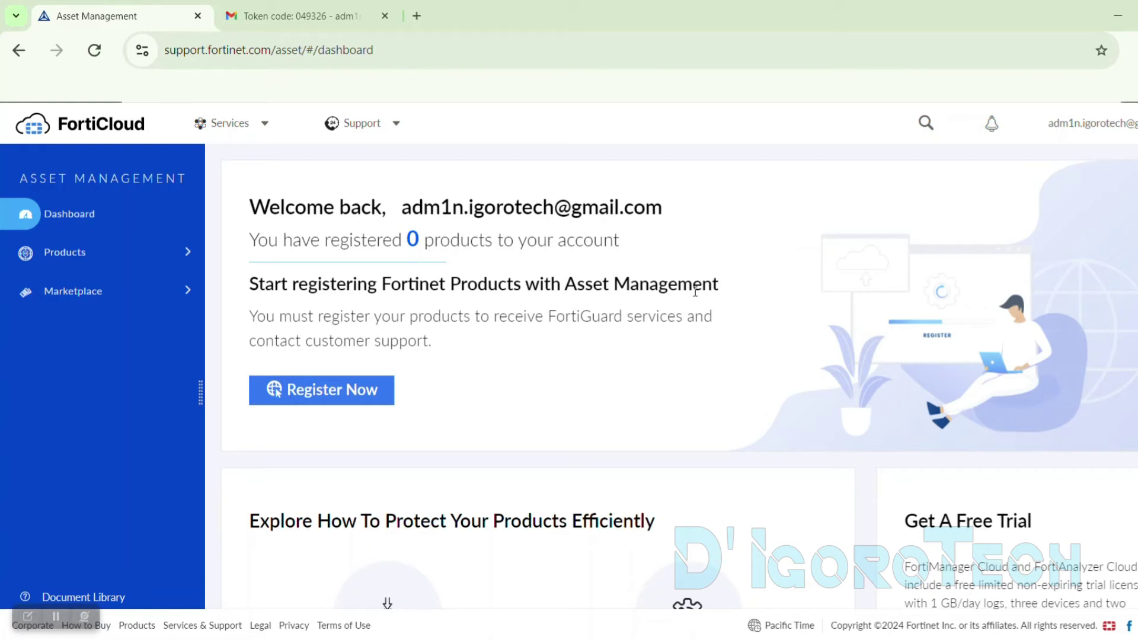
left_click(674, 307)
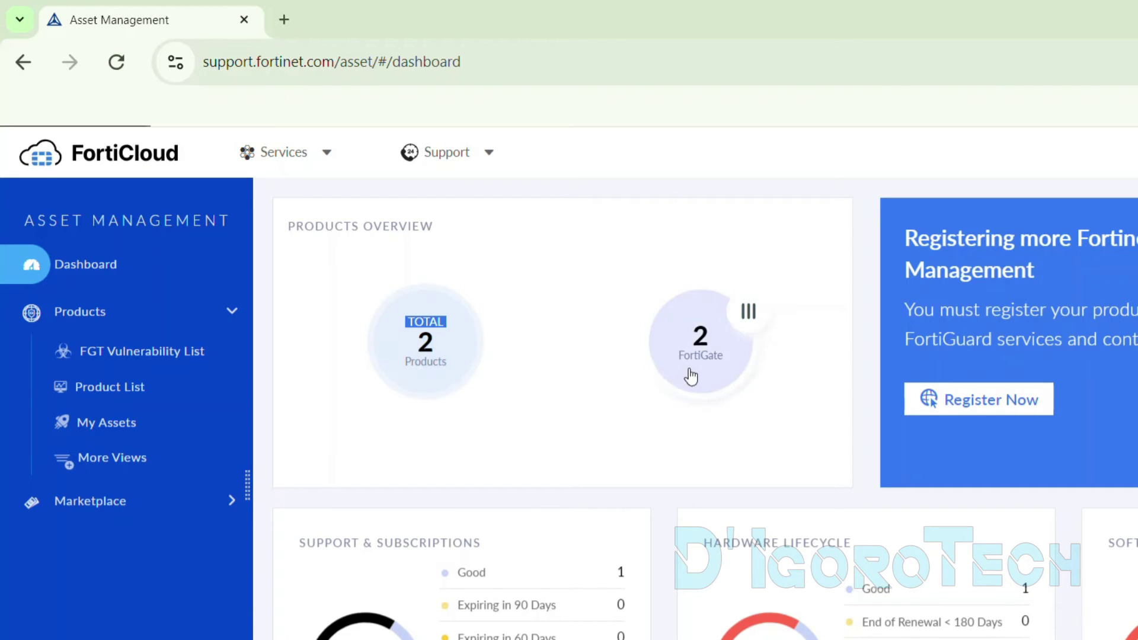
Go to Support > Firmware Download, select FortiClient as the product, and show its download folders
left_click(451, 155)
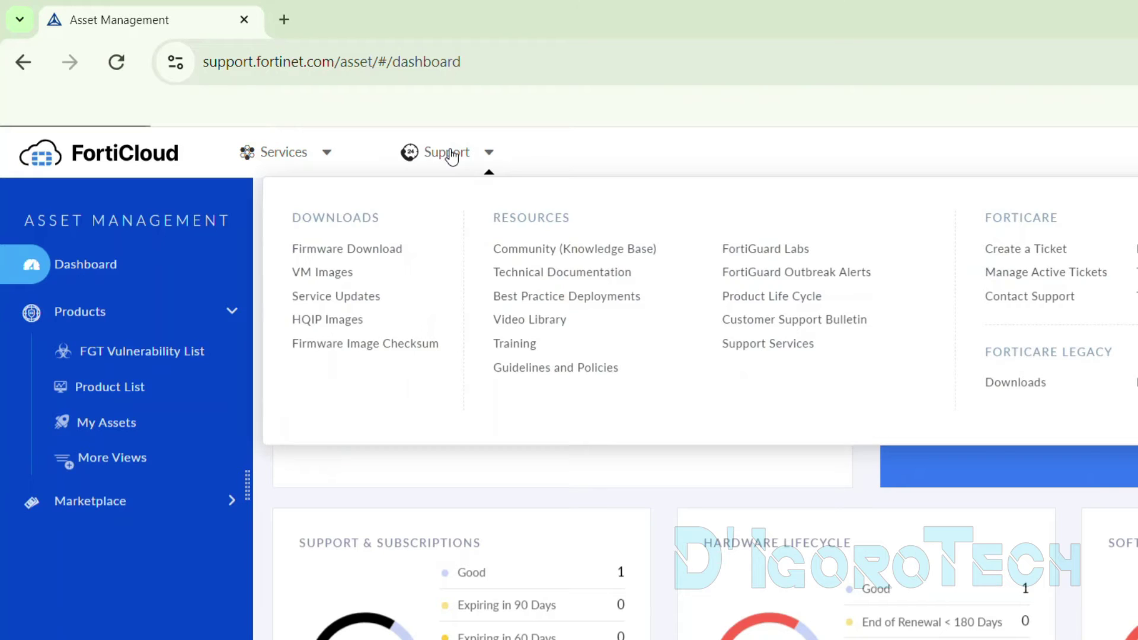
left_click(352, 251)
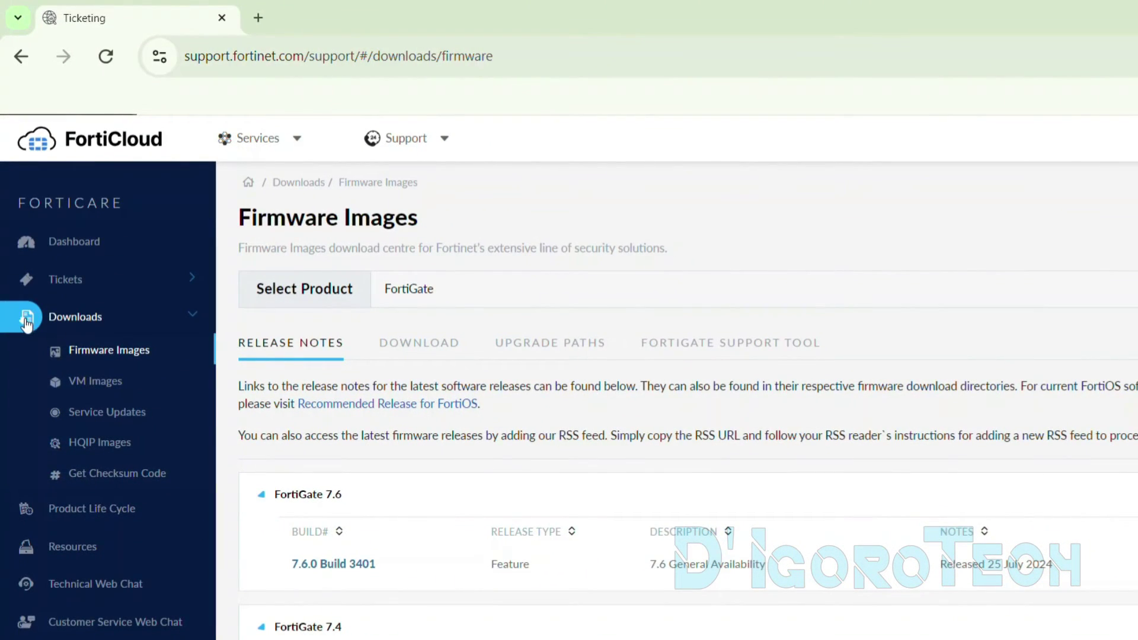
left_click(453, 300)
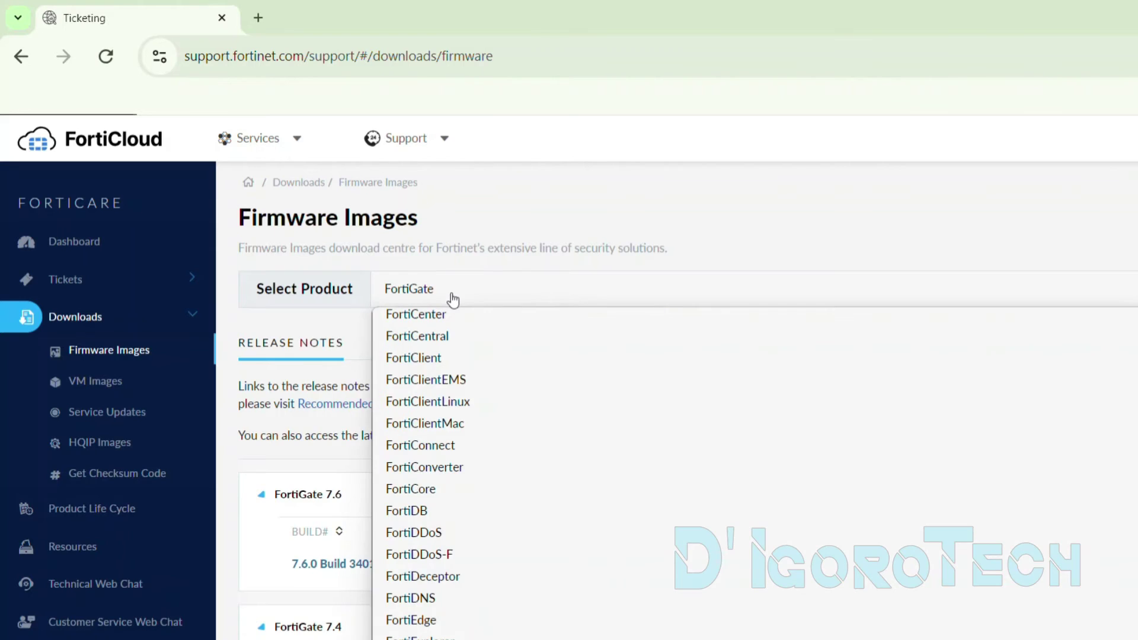
left_click(424, 368)
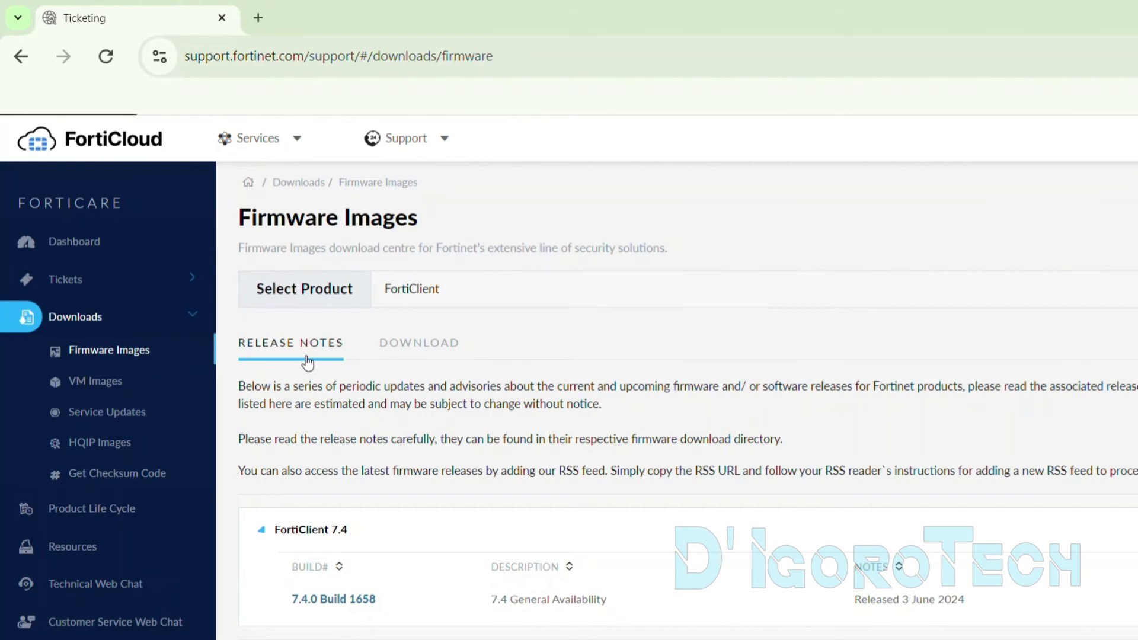
scroll(407, 398, "down", 3)
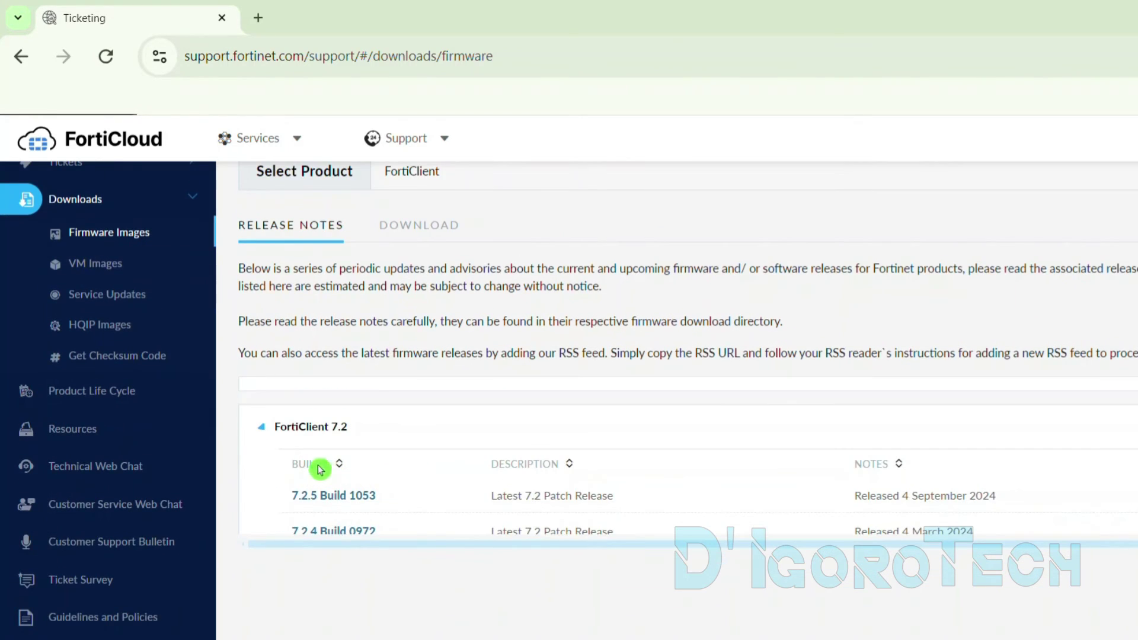
scroll(660, 506, "up", 3)
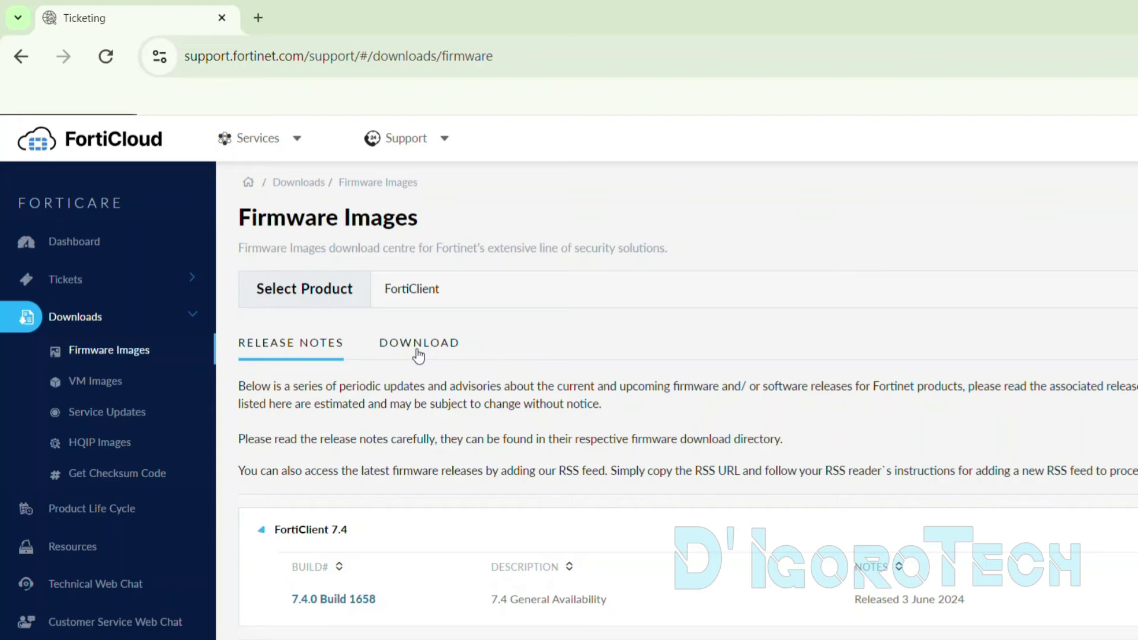
left_click(418, 354)
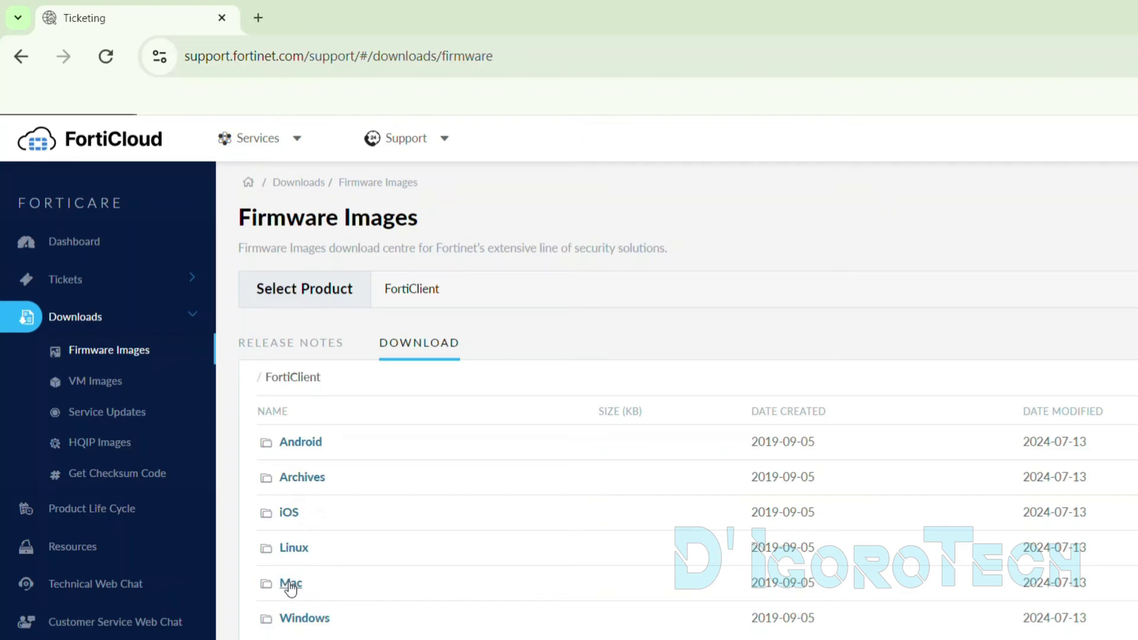
Browse the download folders Windows > v7.00 > 7.4 > 7.4.0
scroll(340, 579, "down", 2)
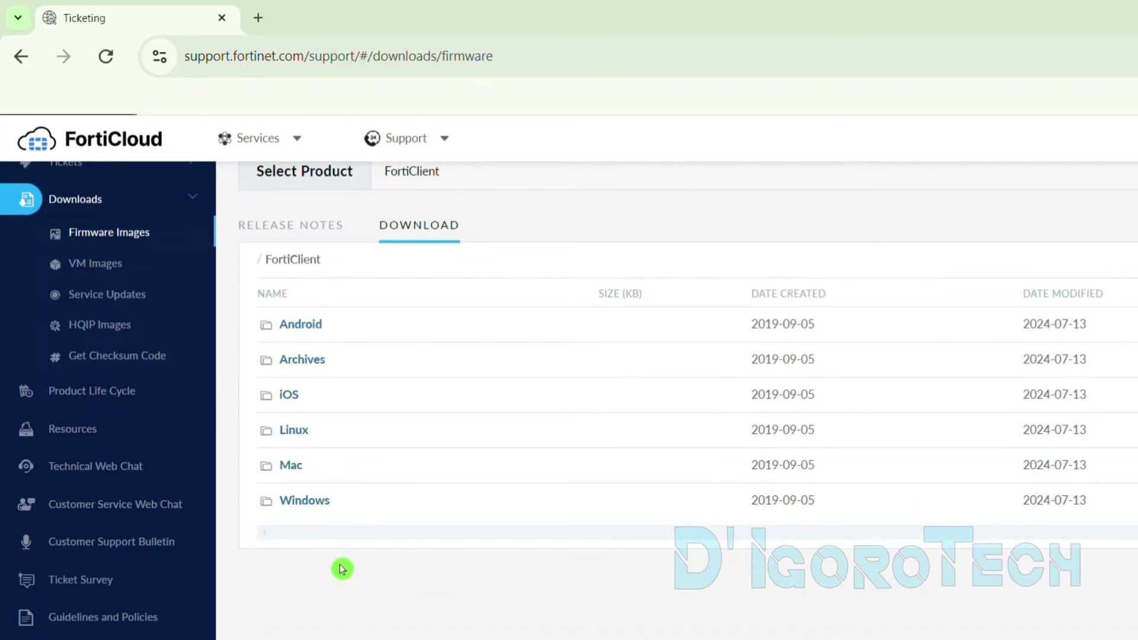
left_click(304, 501)
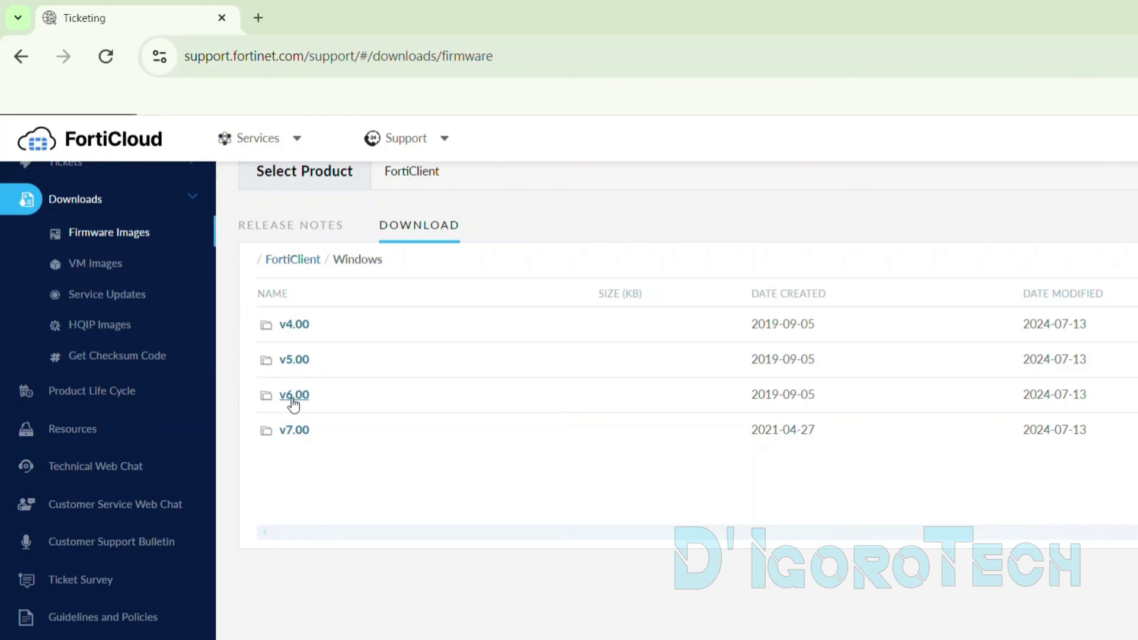
left_click(296, 430)
left_click(299, 429)
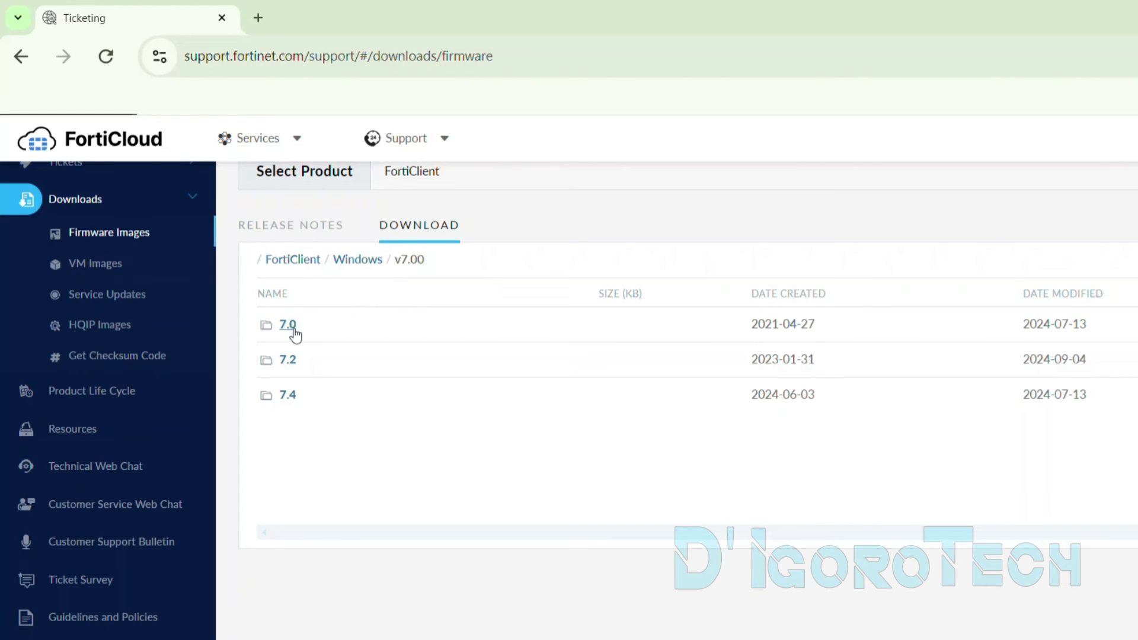
left_click(298, 396)
left_click(284, 396)
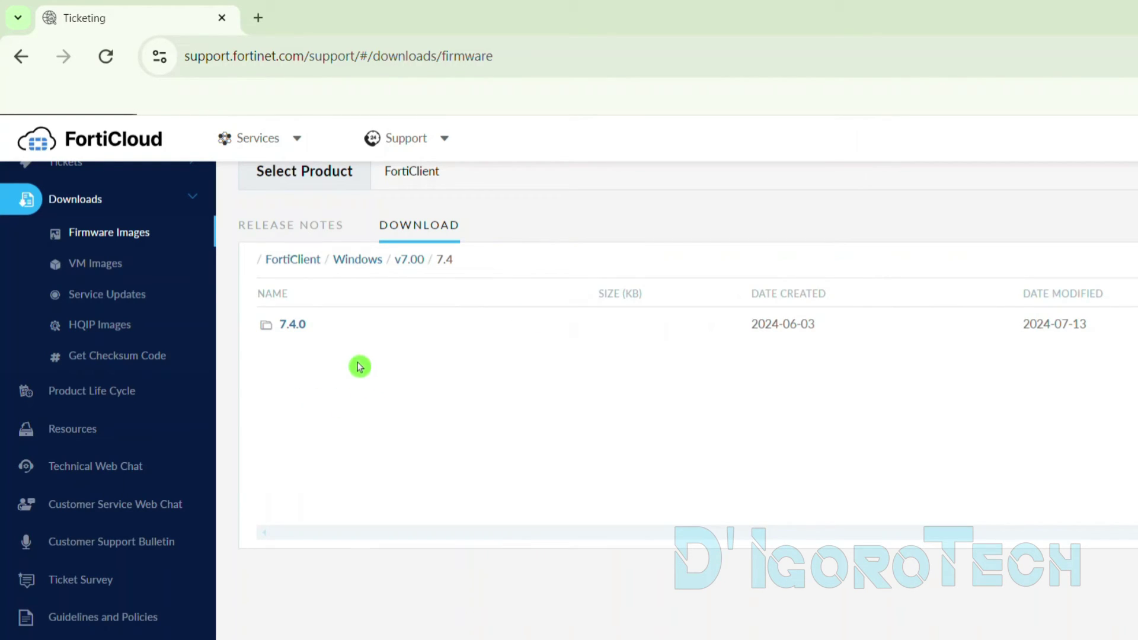
left_click(293, 326)
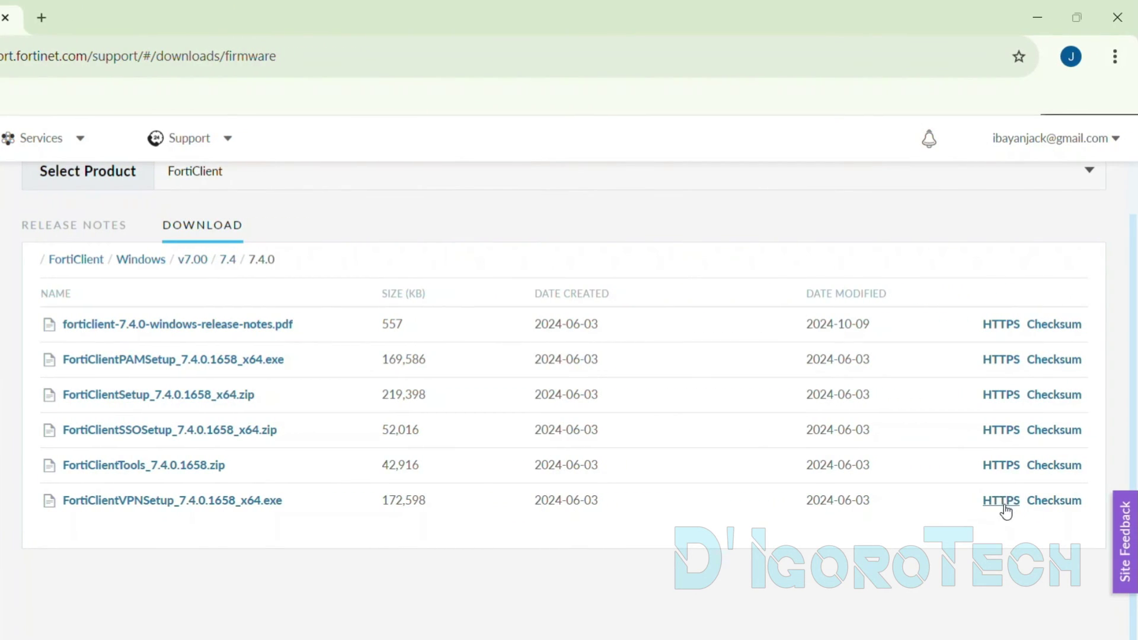
Download FortiClientVPNSetup_7.4.0.1658_x64.exe via HTTPS and run it from its folder
left_click(1001, 505)
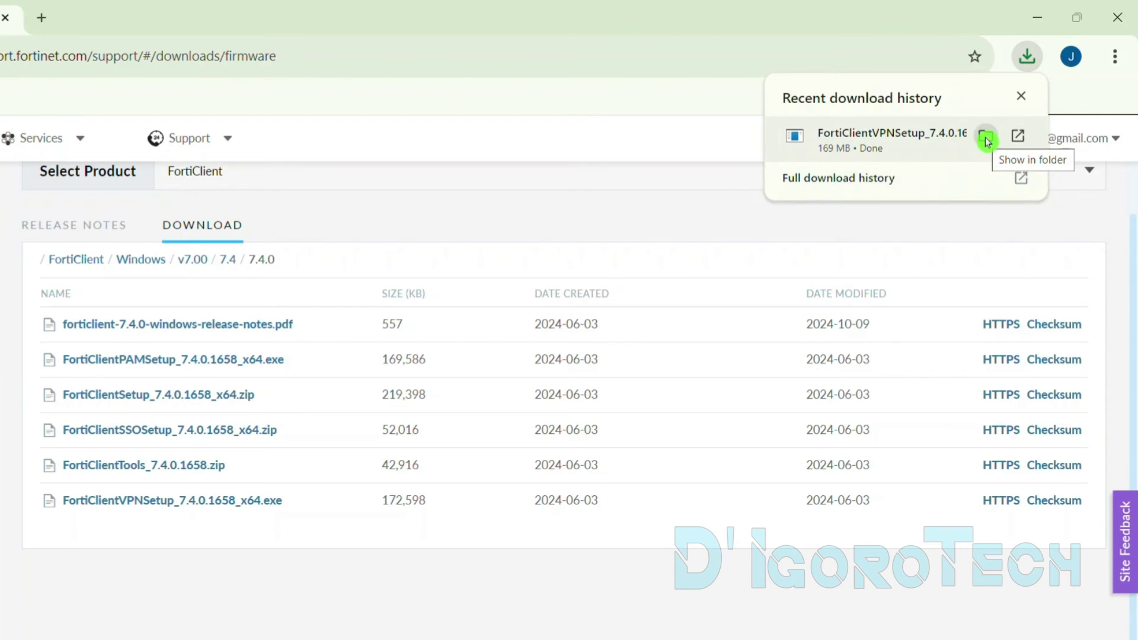
left_click(986, 140)
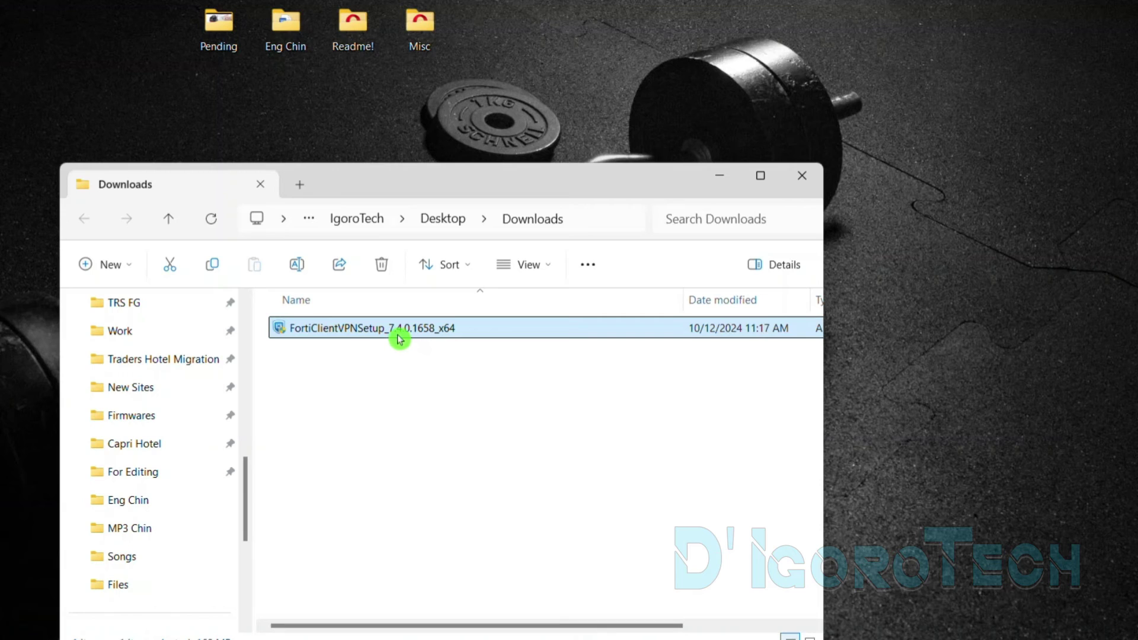
mouse_move(410, 339)
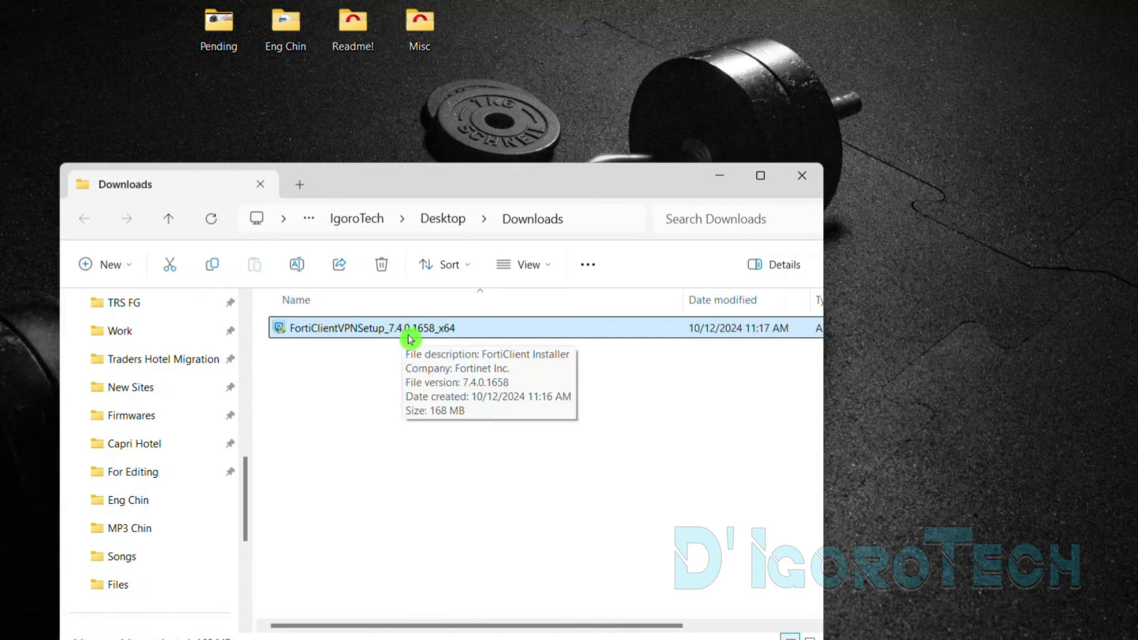
double_click(407, 332)
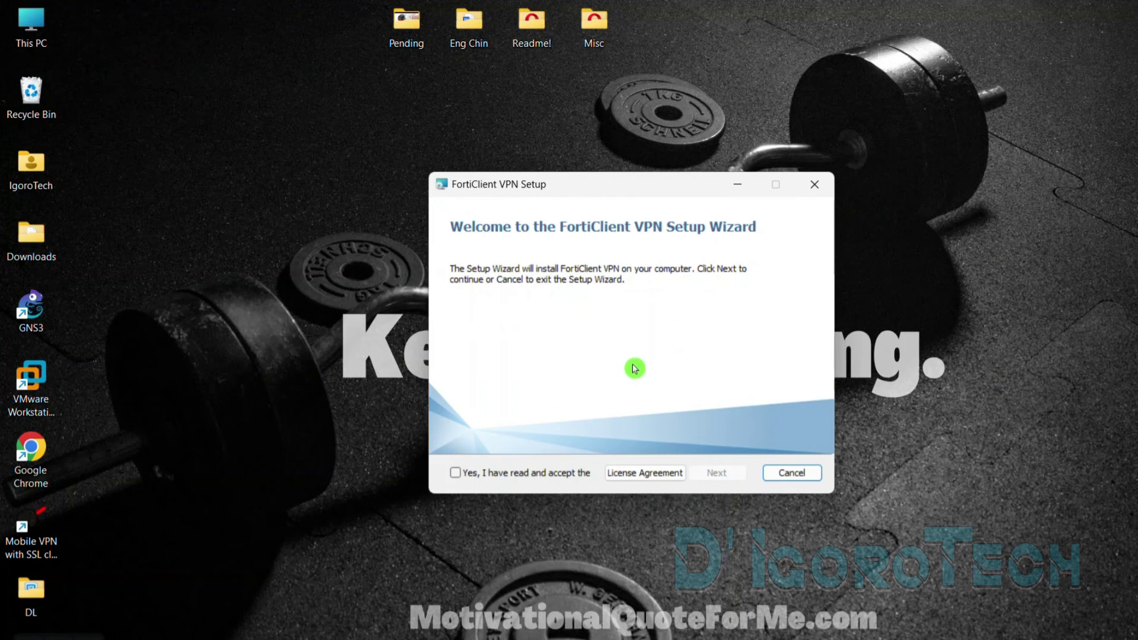
Accept the licence agreement, install FortiClient VPN 7.4.0 and close the completed wizard
left_click(481, 476)
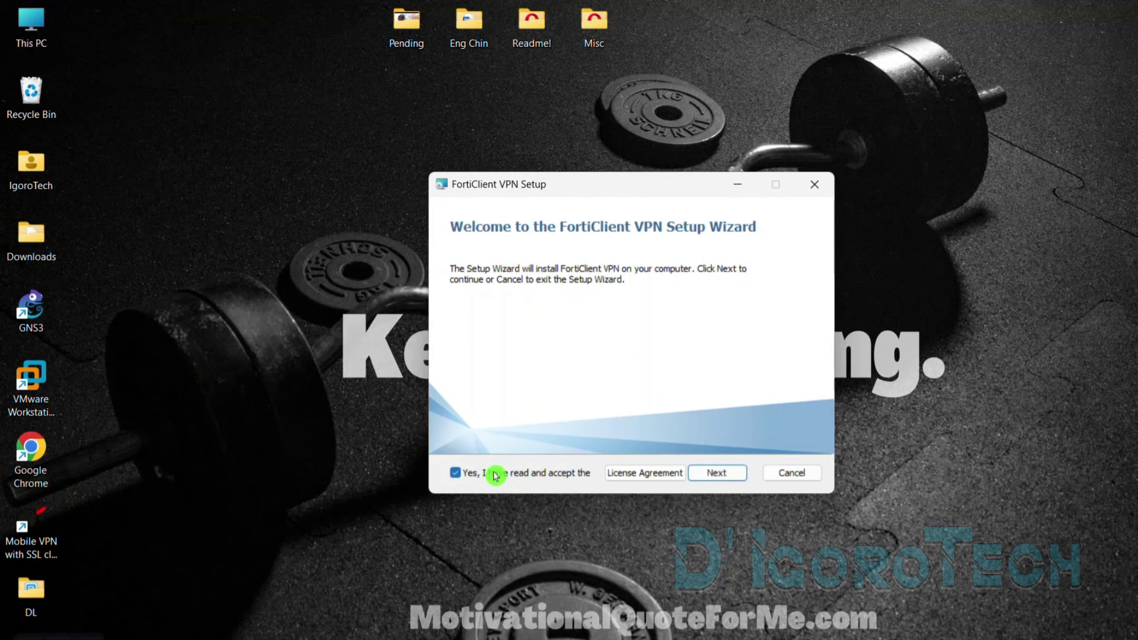
left_click(720, 473)
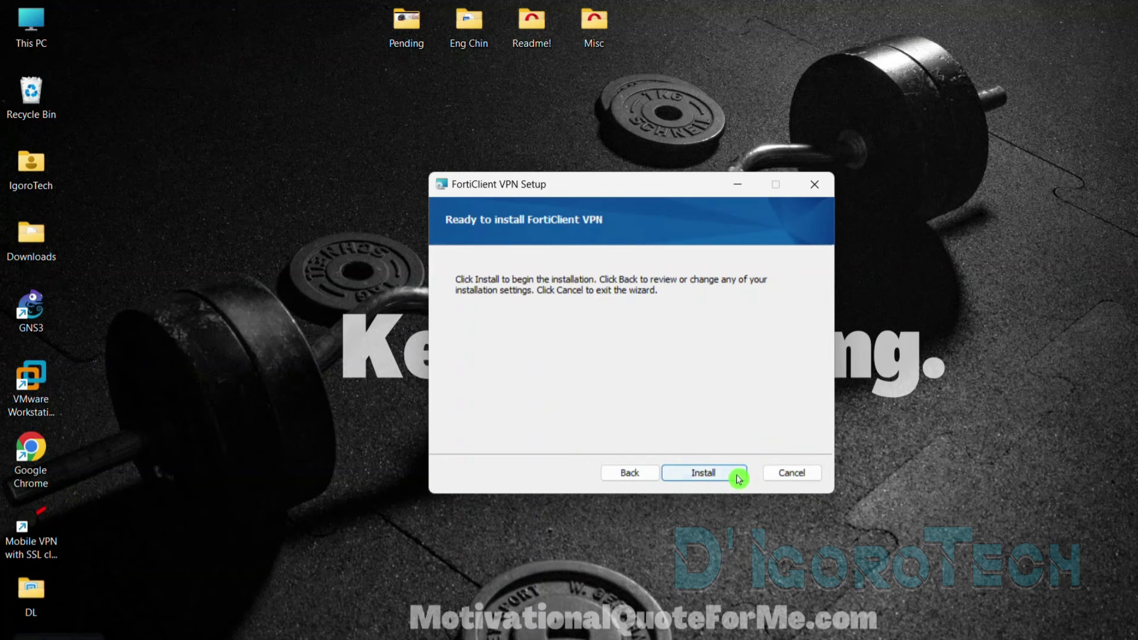
left_click(714, 481)
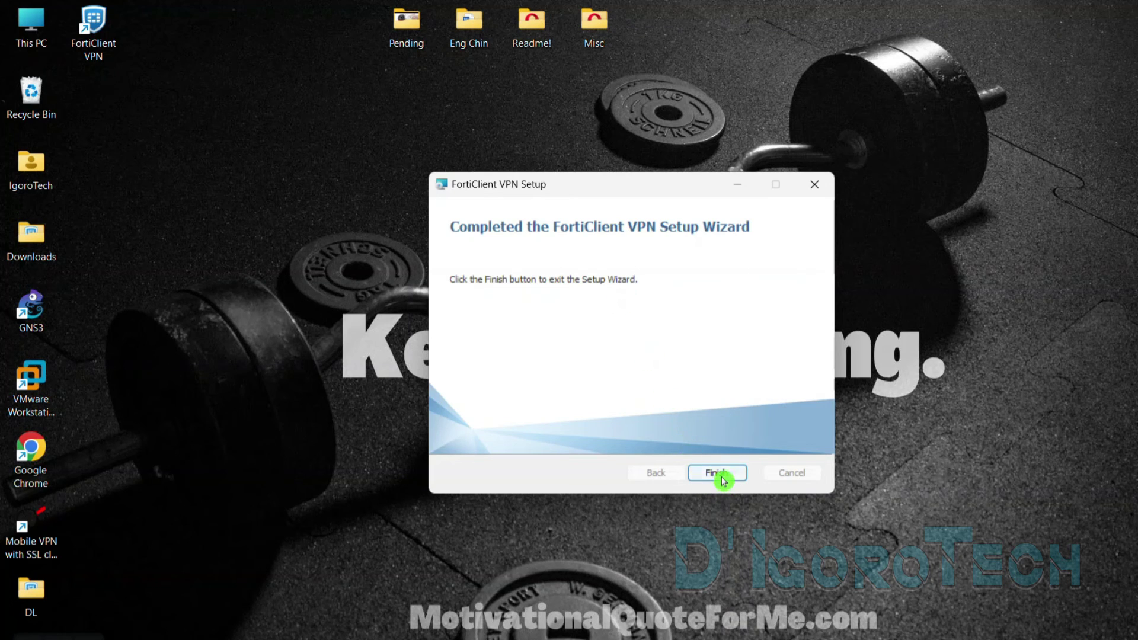
left_click(719, 473)
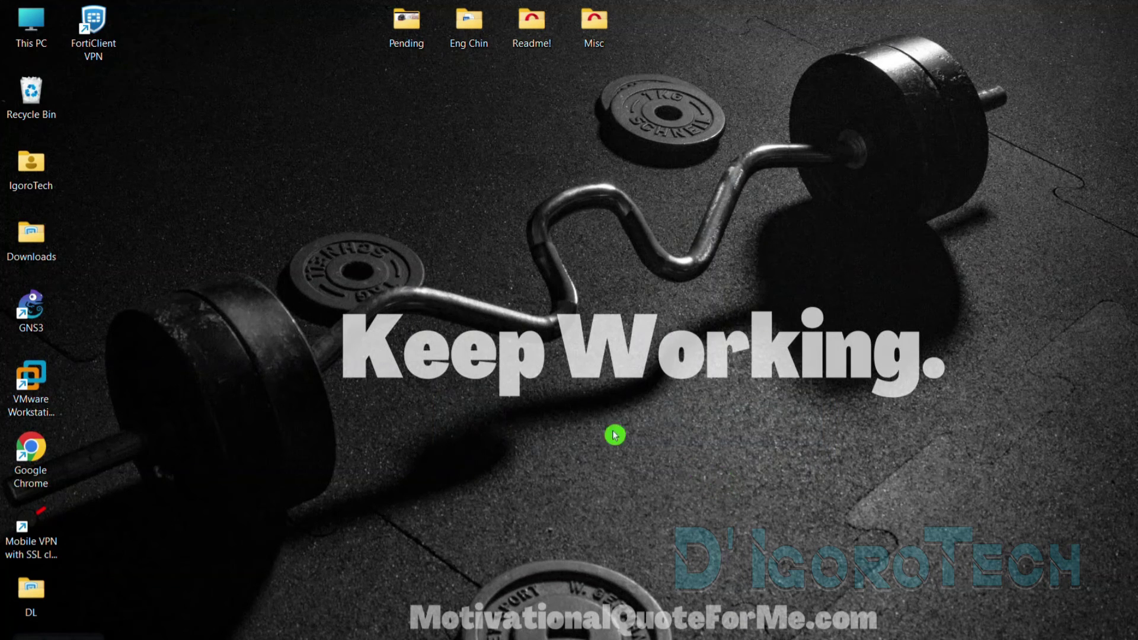
Launch FortiClient VPN from its desktop shortcut and accept the free-software acknowledgement
left_click(89, 72)
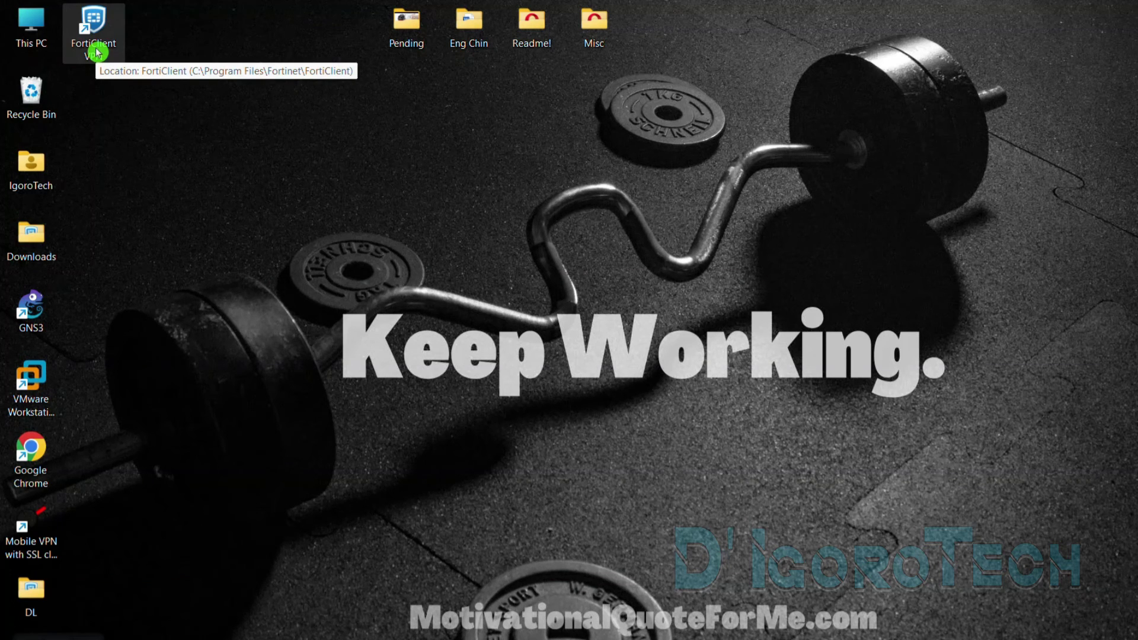
double_click(97, 52)
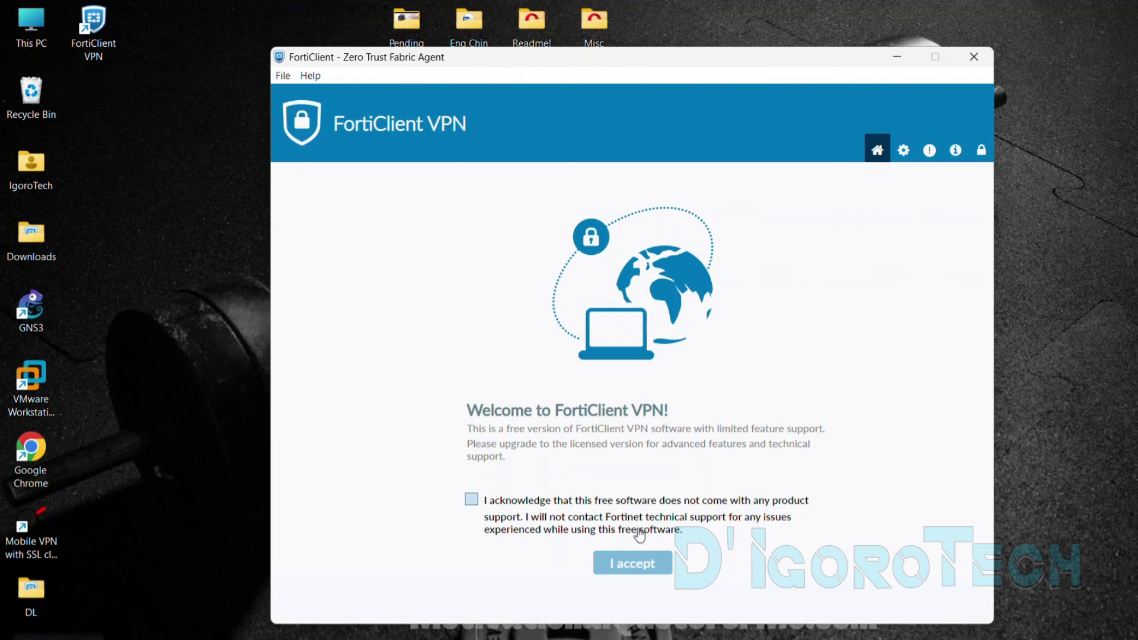
left_click(616, 539)
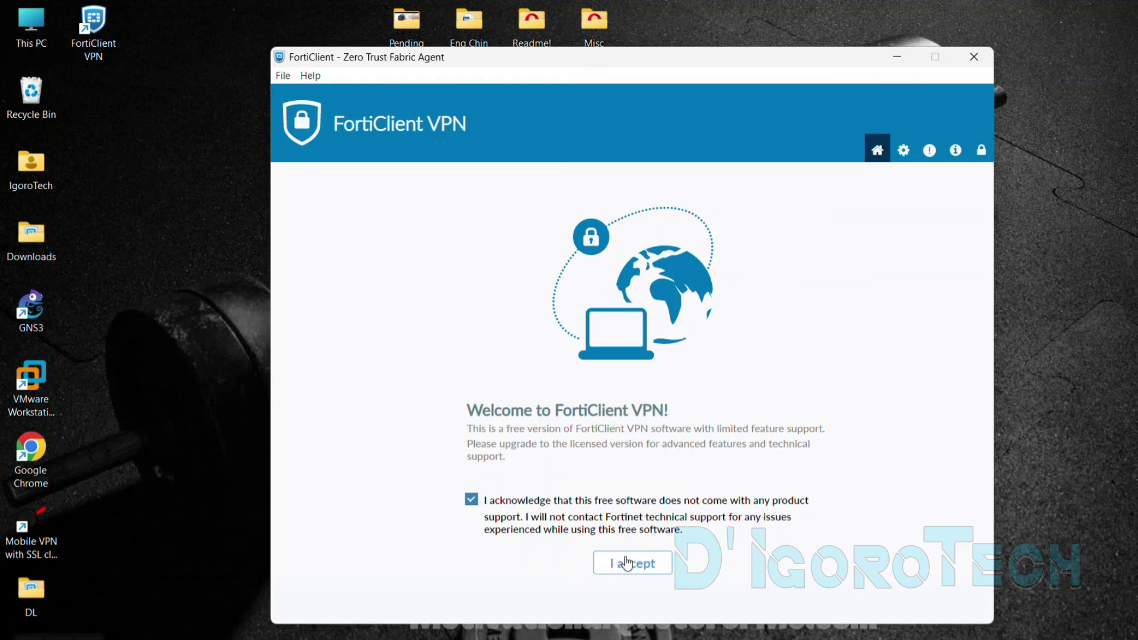
left_click(628, 562)
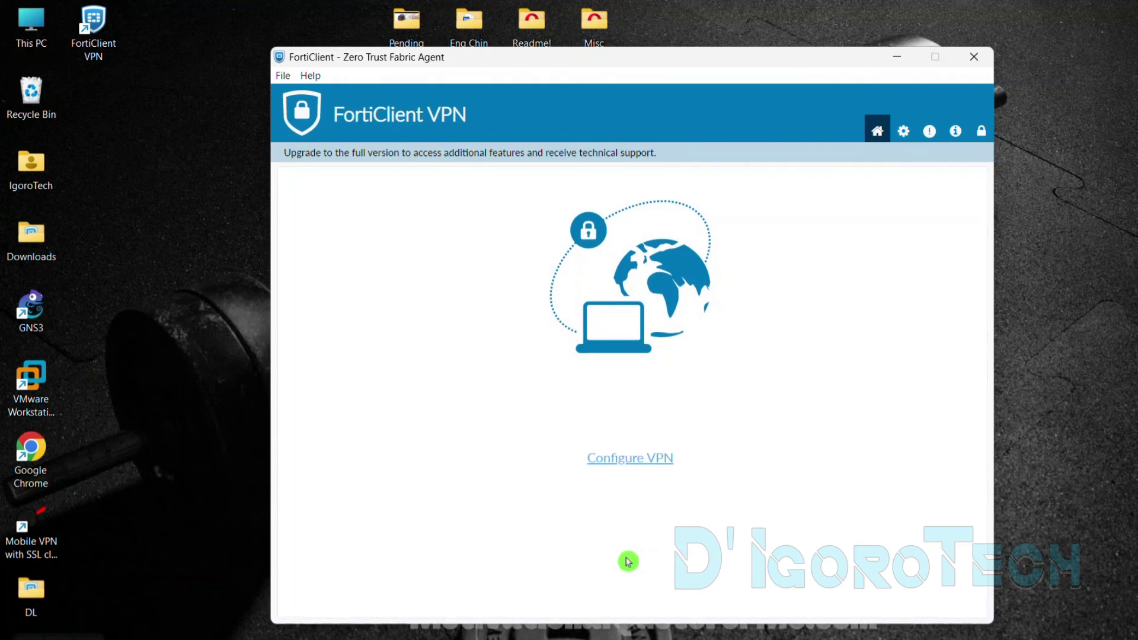
Begin a new VPN connection, comparing the IPsec form before settling on SSL-VPN
left_click(629, 461)
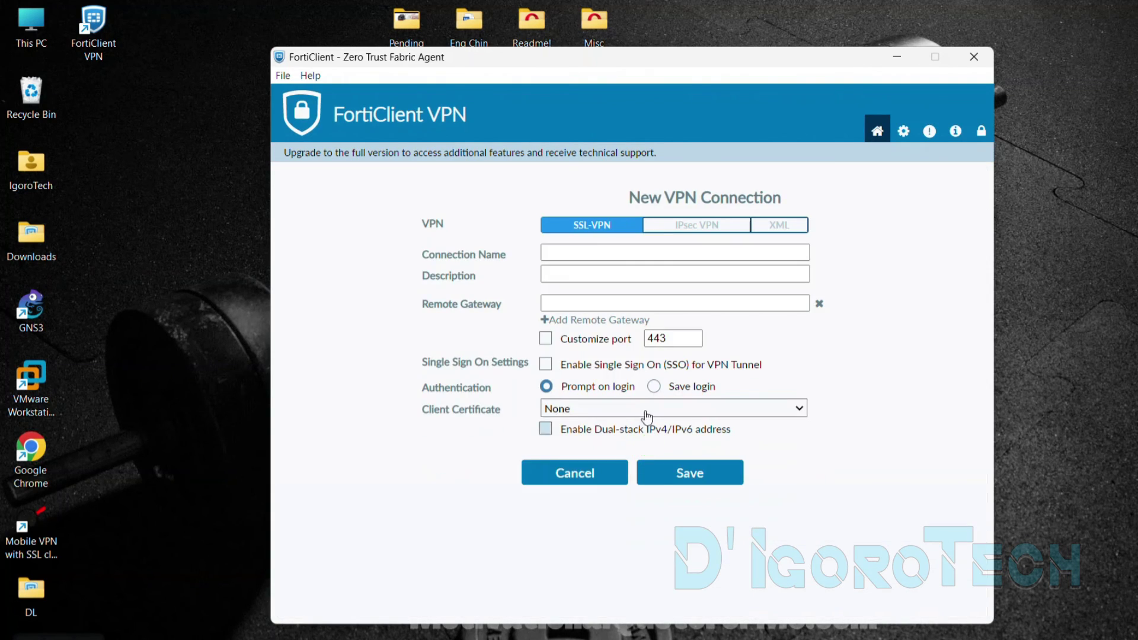
left_click(686, 231)
left_click(602, 230)
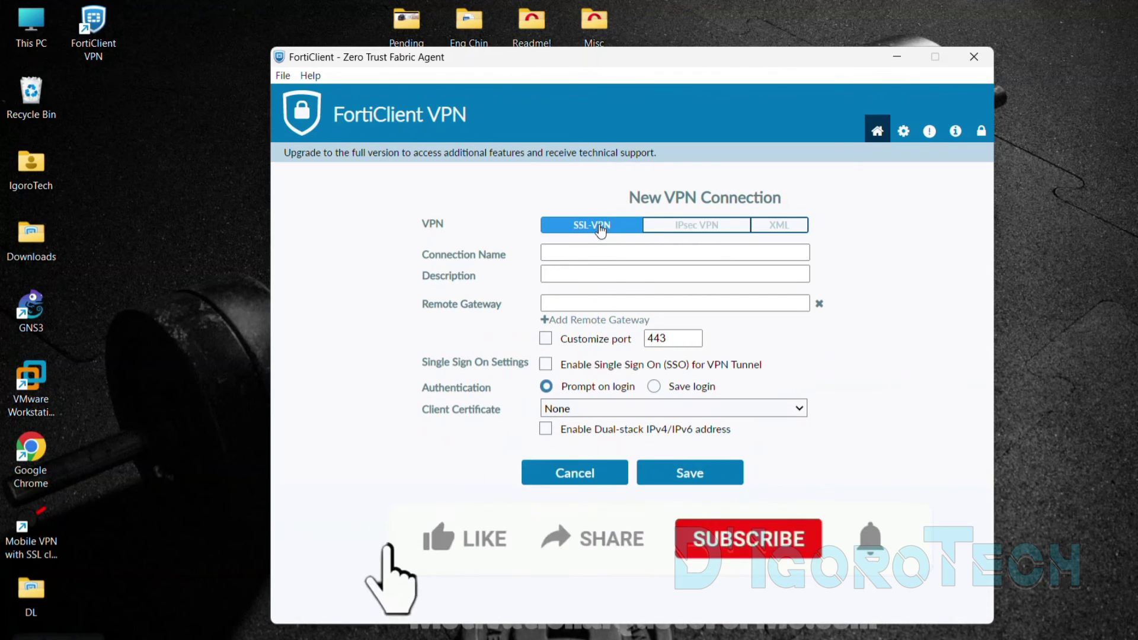
left_click(674, 229)
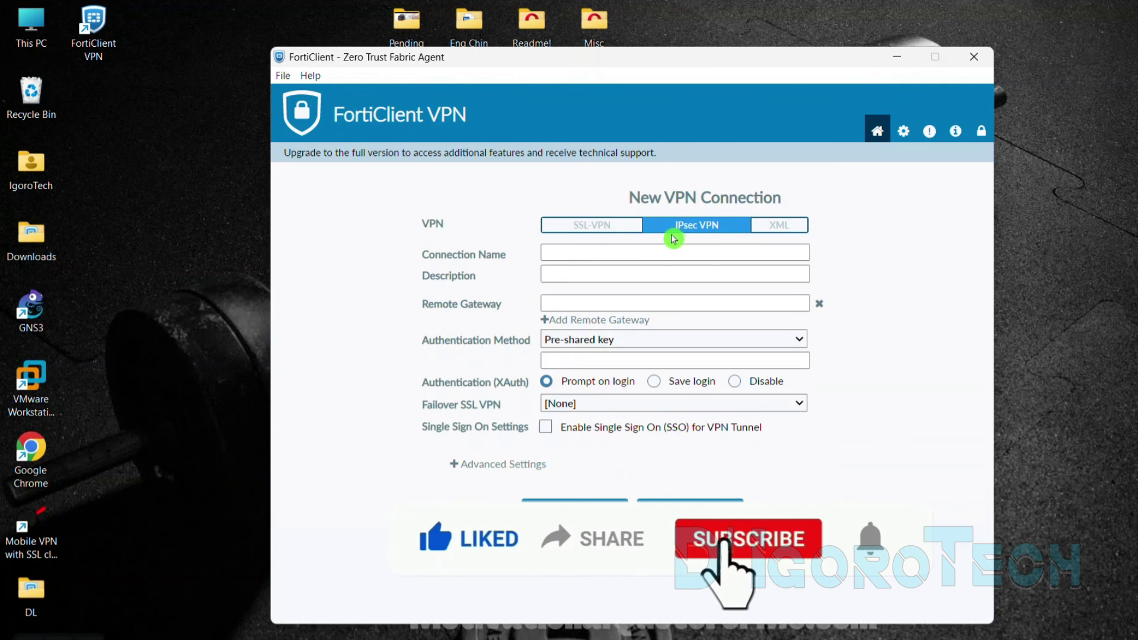
left_click(617, 227)
Name the connection Office with gateway d.igorotech.fortiddns.com and custom port 10443
left_click(588, 249)
type("Office")
key("Tab")
key("Tab")
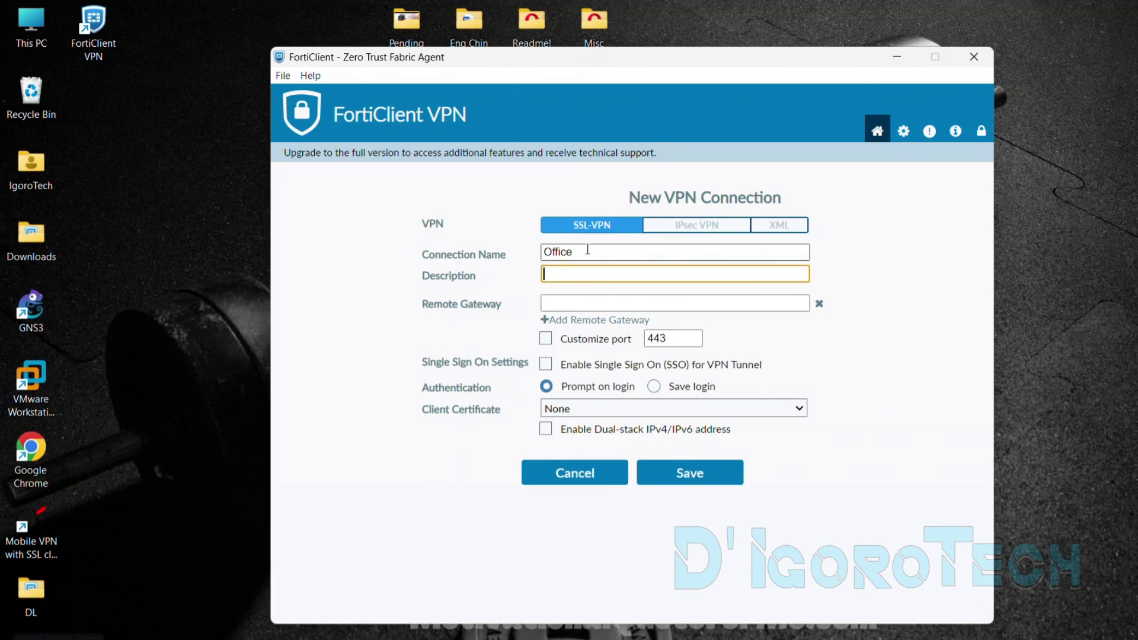
type("d.igorotech.fortiddns.com")
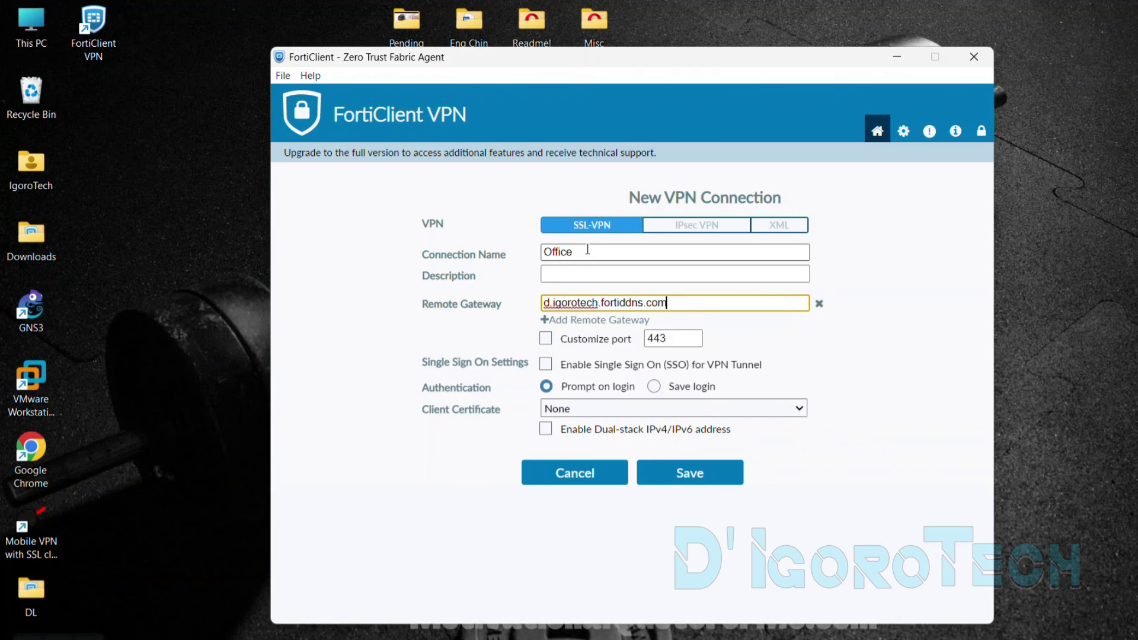
left_click(546, 338)
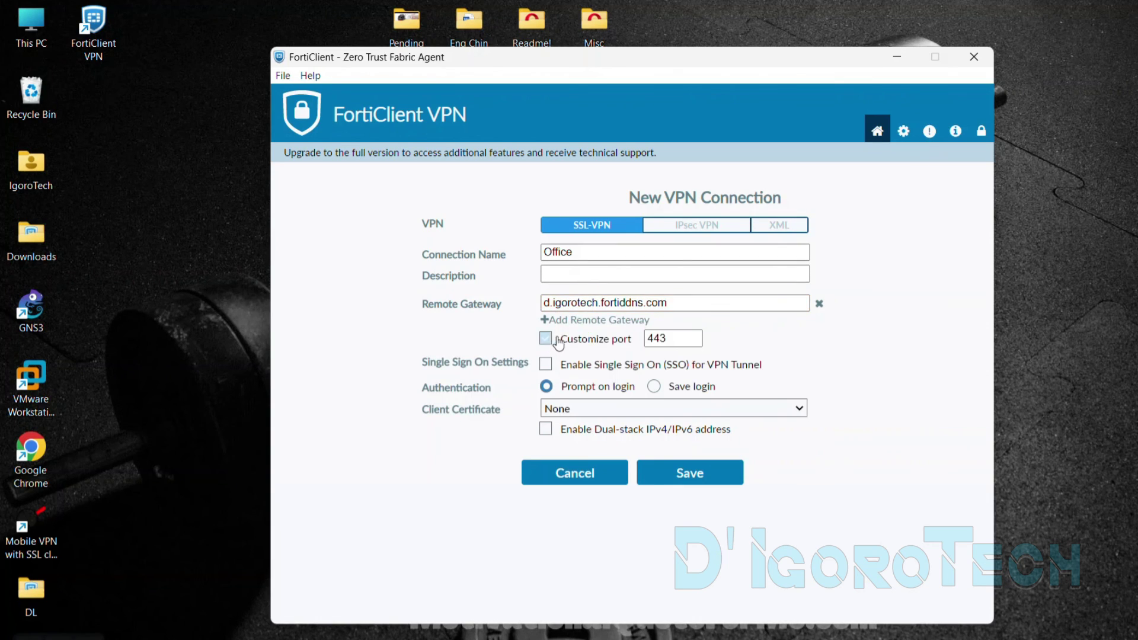
left_click(646, 340)
type("10")
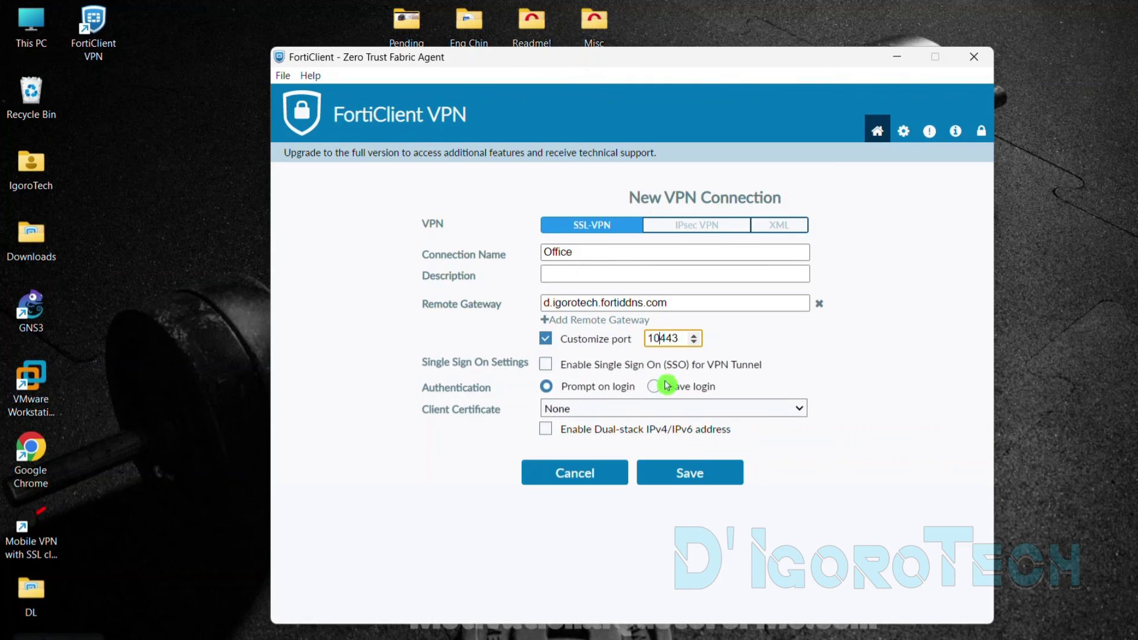
Enable Save login with the username and save the Office connection
left_click(654, 386)
left_click(620, 408)
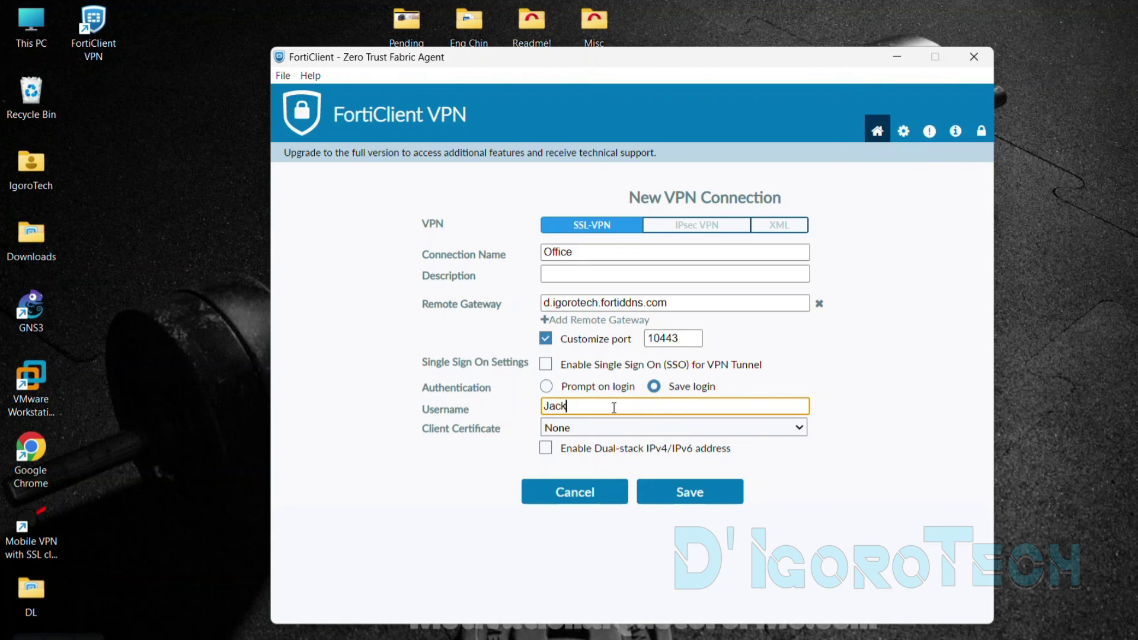
left_click(681, 491)
left_click(623, 433)
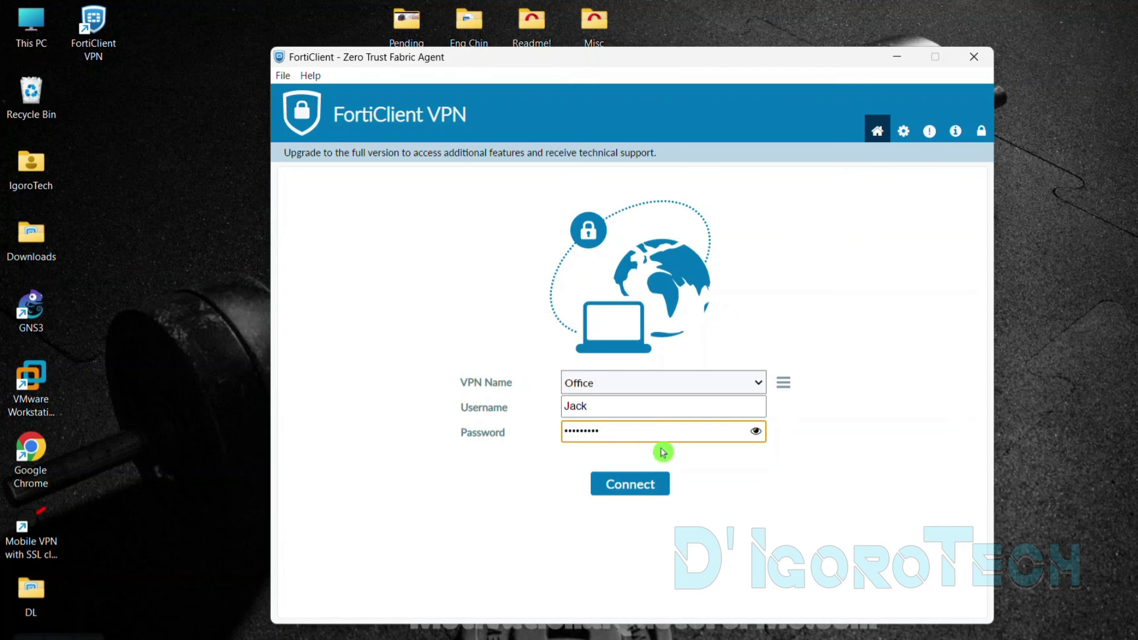
Enter and verify the password, then connect to Office, trusting the certificate
left_click(755, 432)
left_click(756, 438)
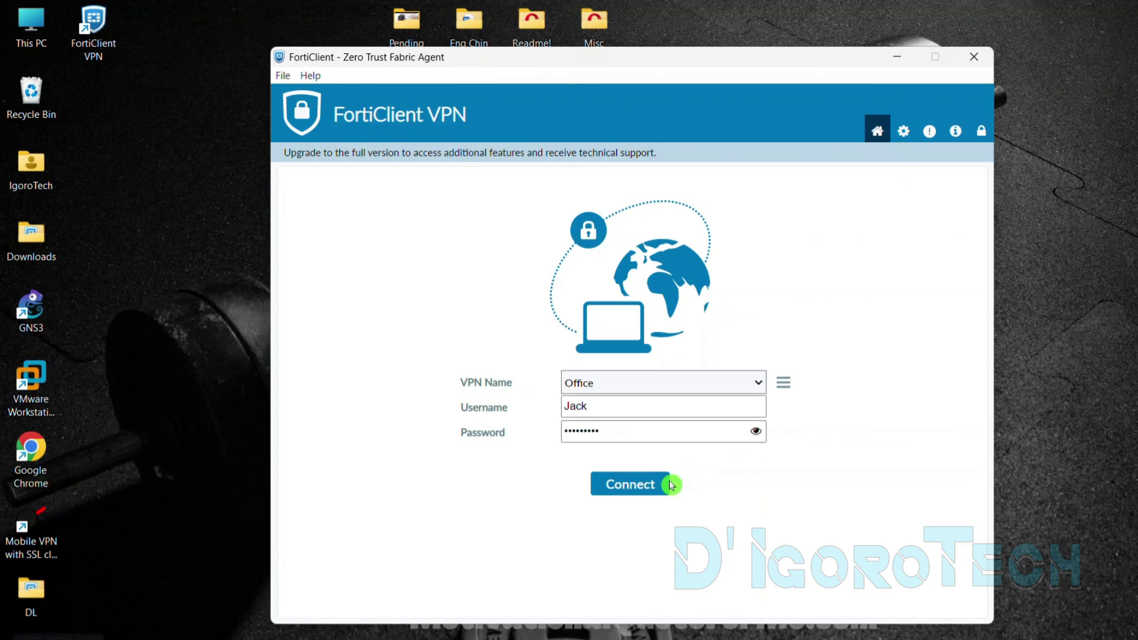
left_click(630, 486)
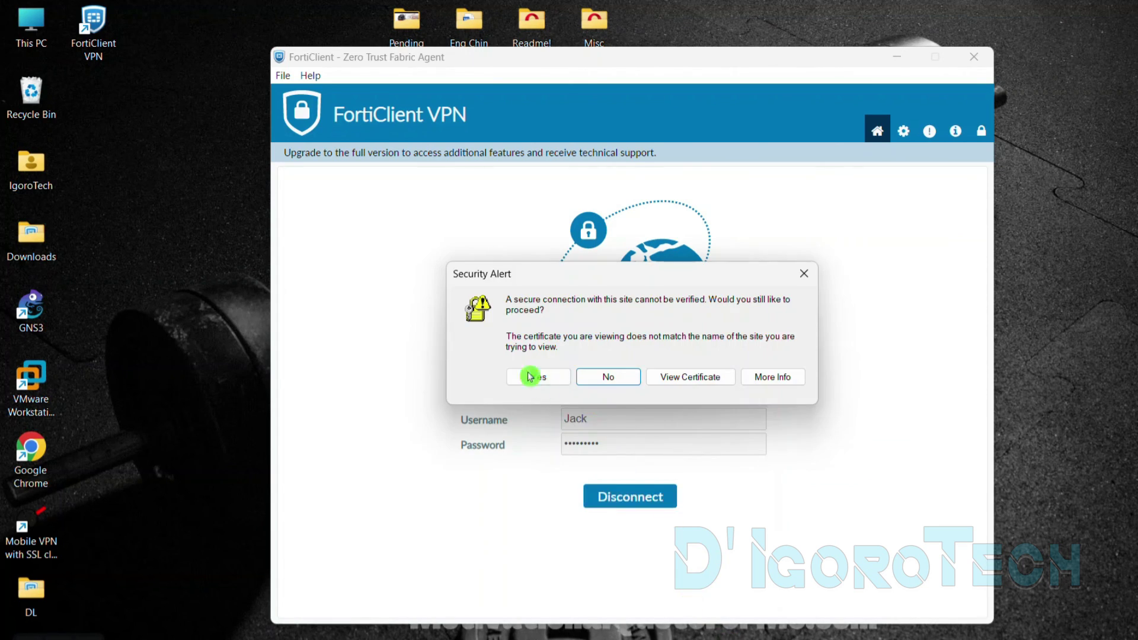
left_click(536, 377)
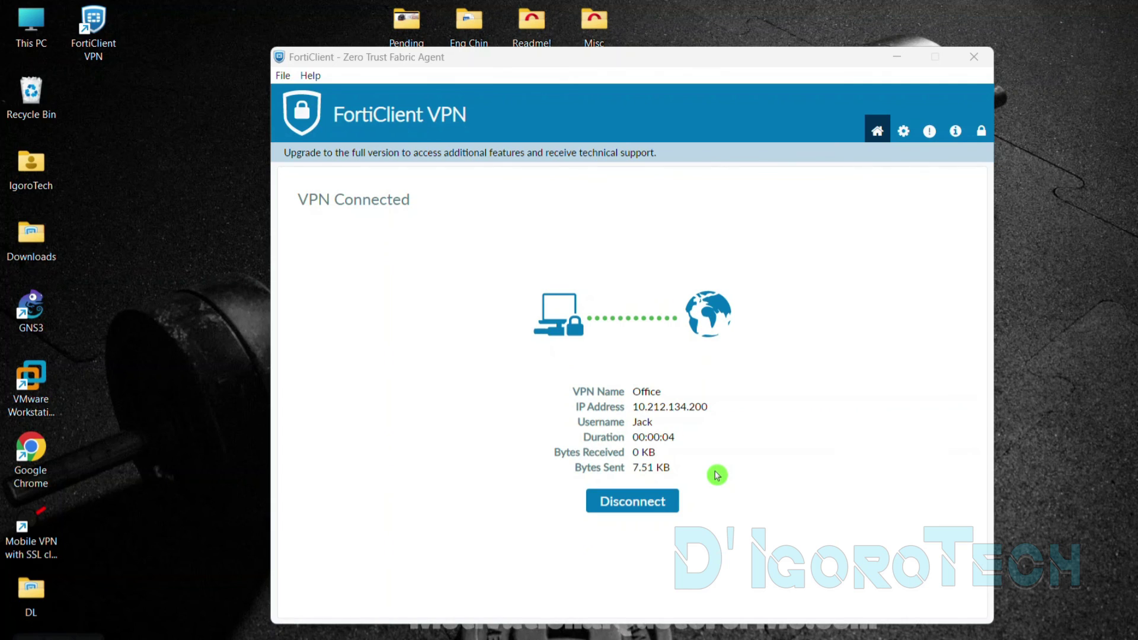
Review the connection details: VPN name, assigned IP, username and bytes received
double_click(634, 391)
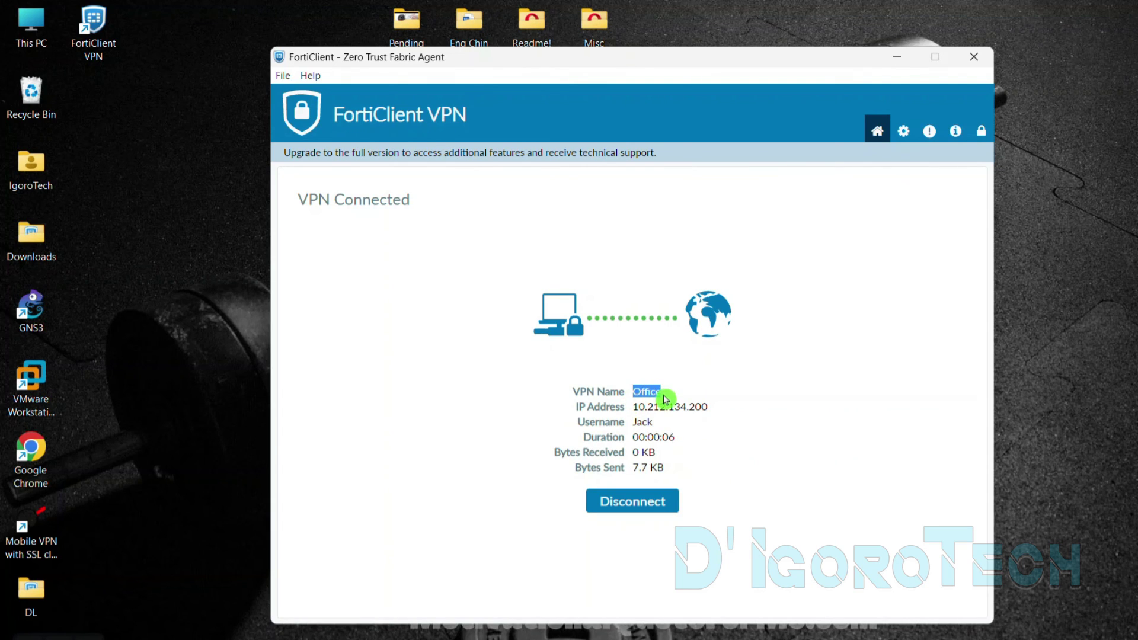
left_click_drag(635, 409, 710, 411)
left_click_drag(633, 422, 678, 441)
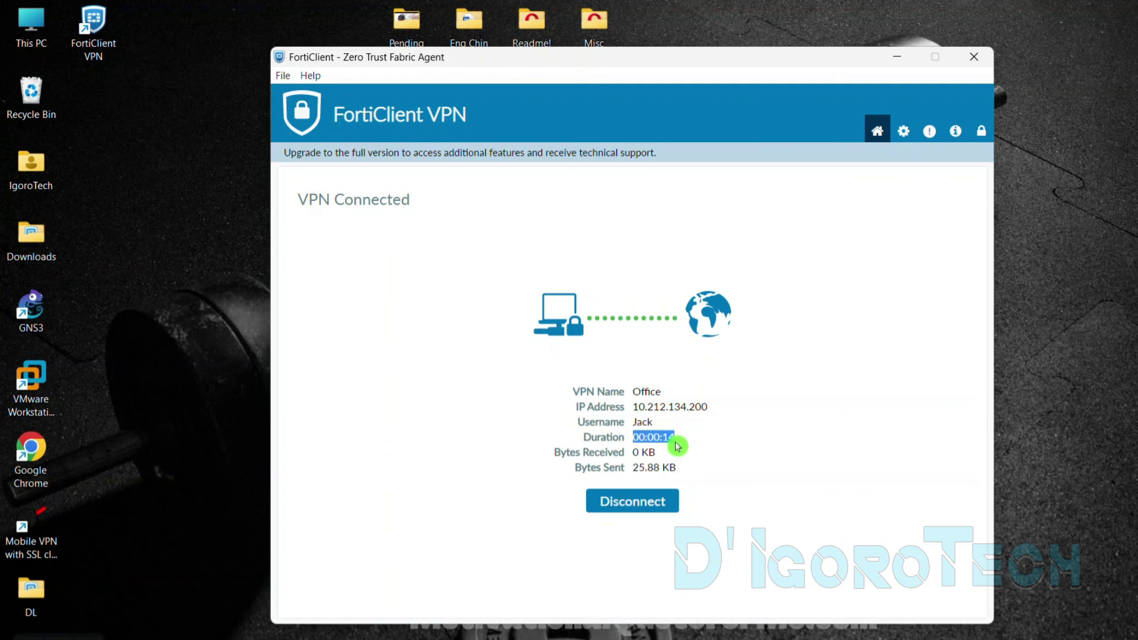
left_click_drag(632, 453, 673, 482)
Disconnect the Office VPN session, returning to the login screen
left_click(664, 501)
left_click(649, 510)
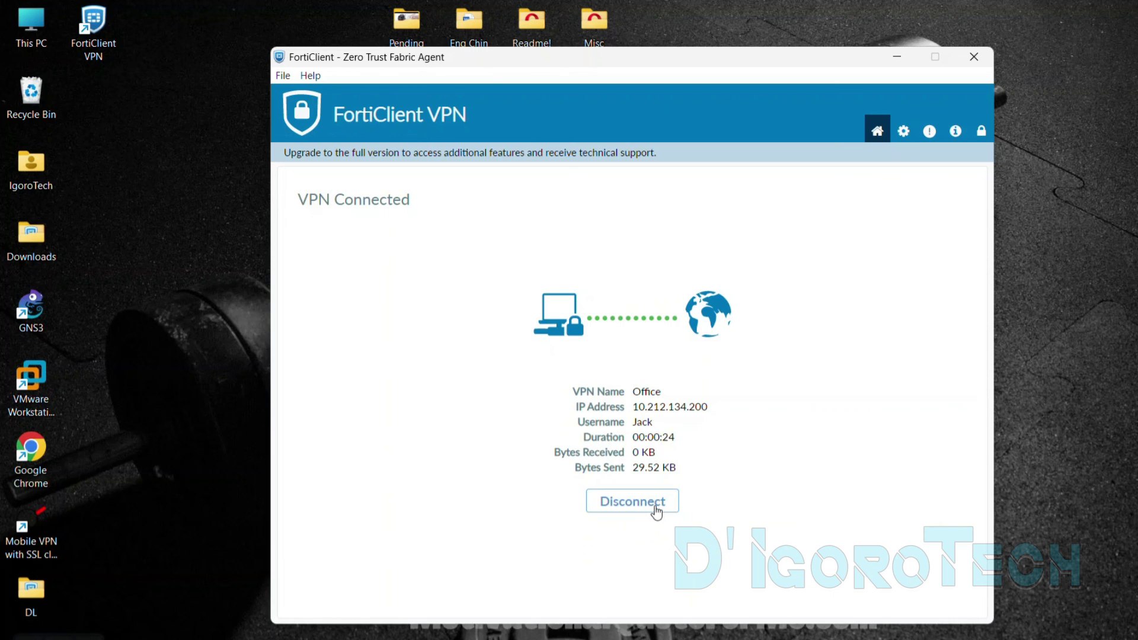
left_click(635, 501)
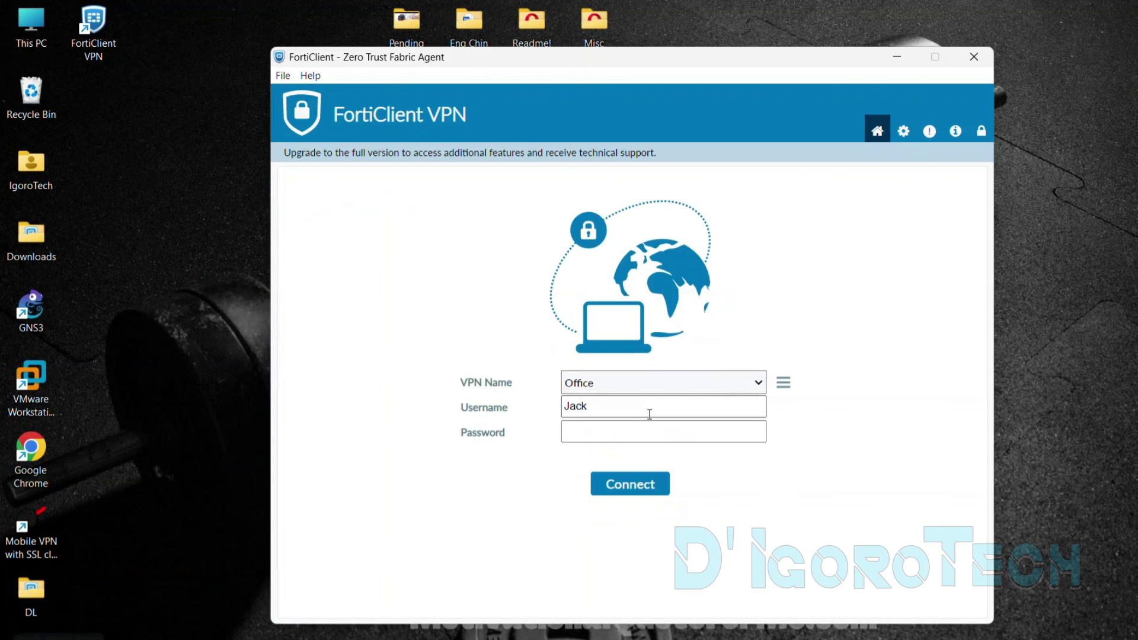
left_click(643, 427)
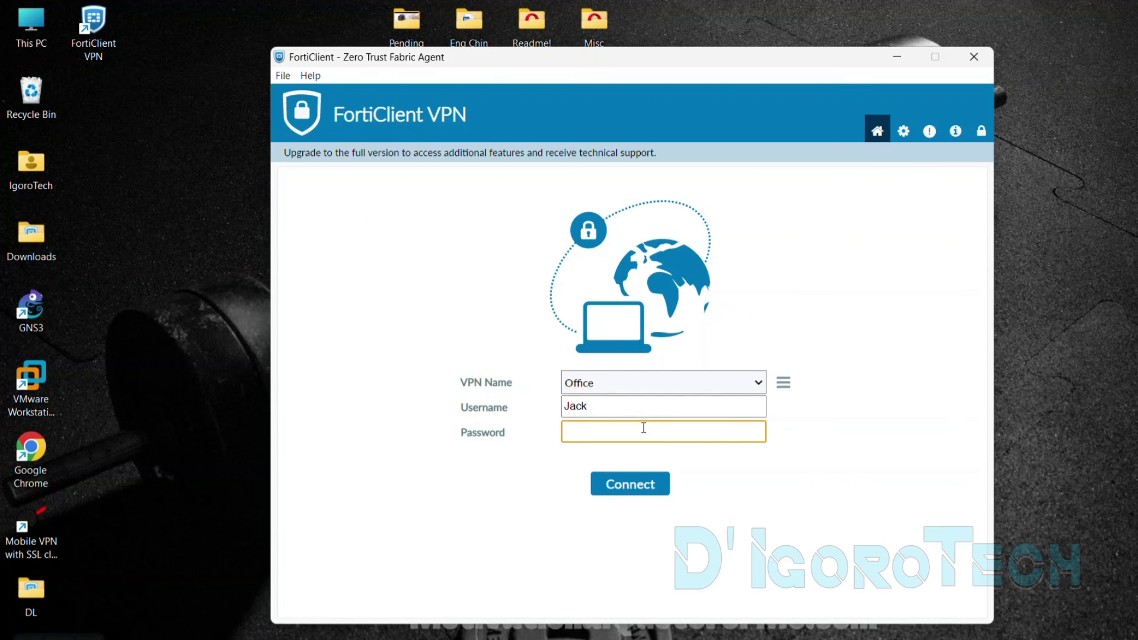